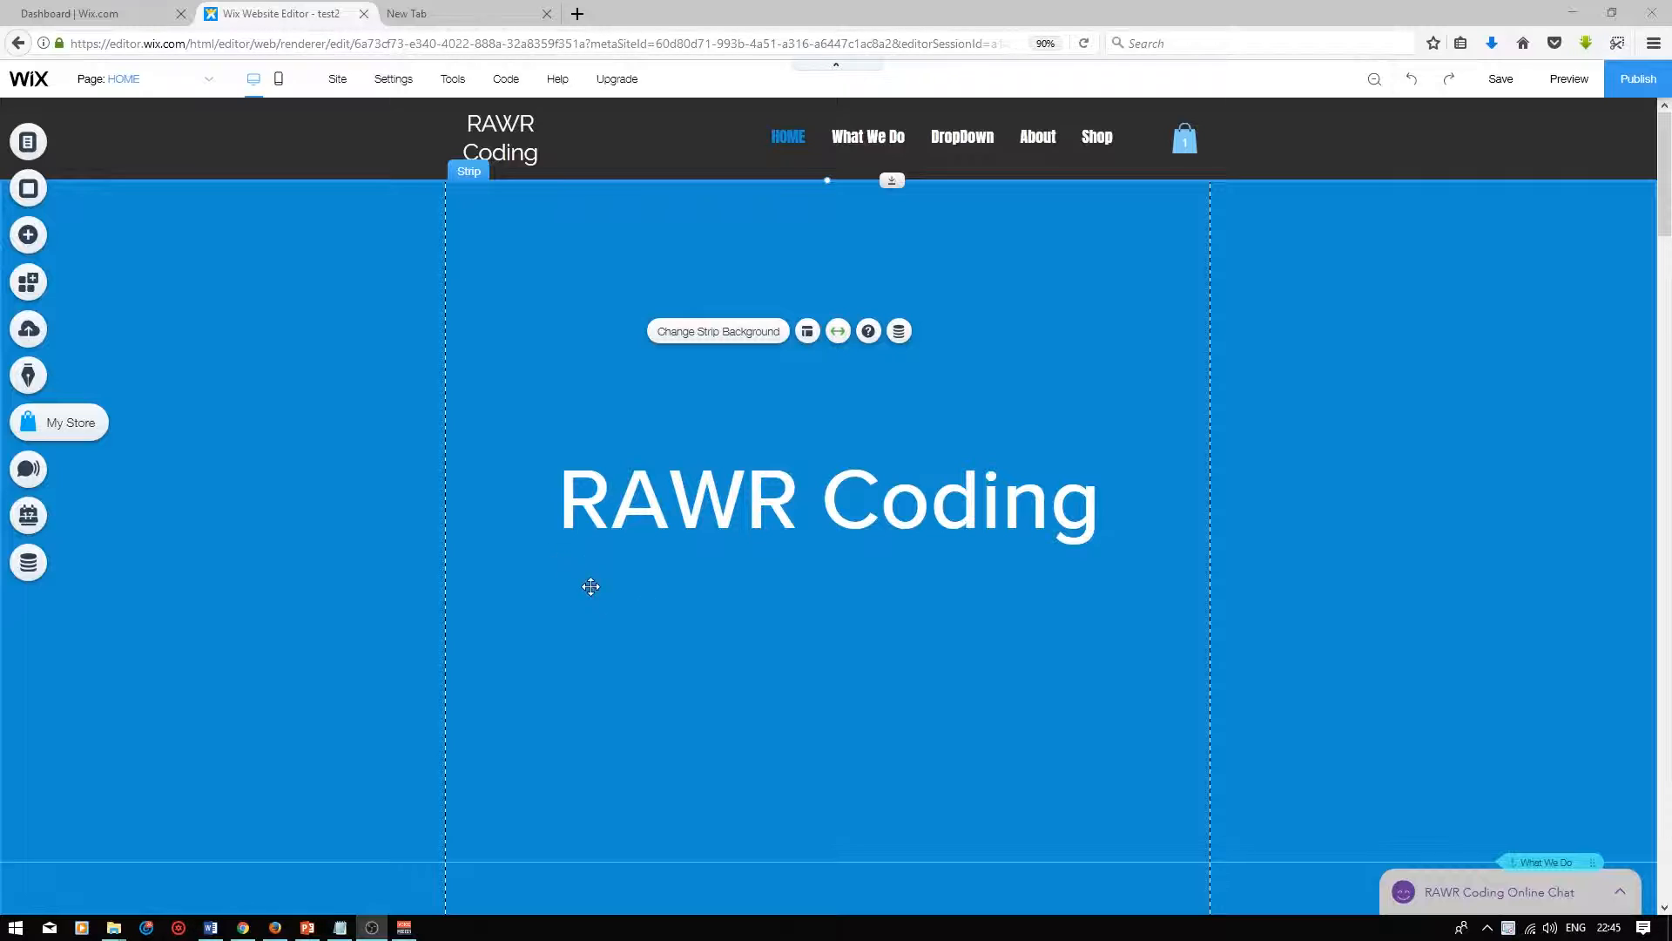
Step: Add the Wix Blog to the site from the available site elements
{"action": "left_click", "coordinate": [26, 237]}
{"action": "left_click", "coordinate": [26, 237]}
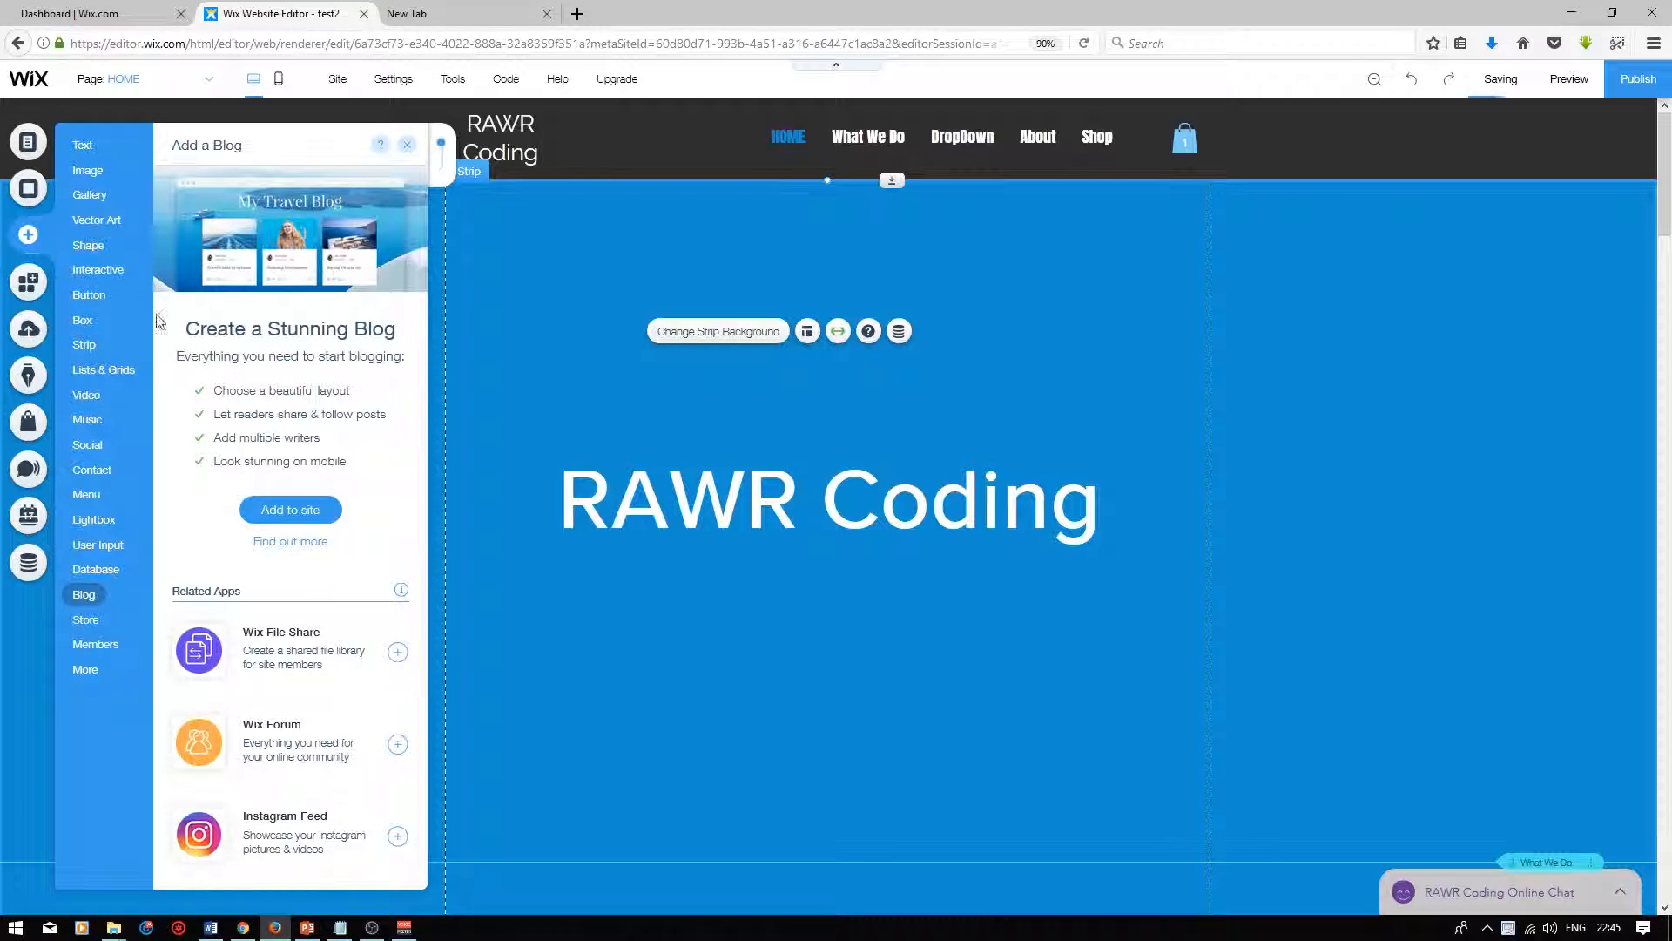
{"action": "left_click", "coordinate": [311, 514]}
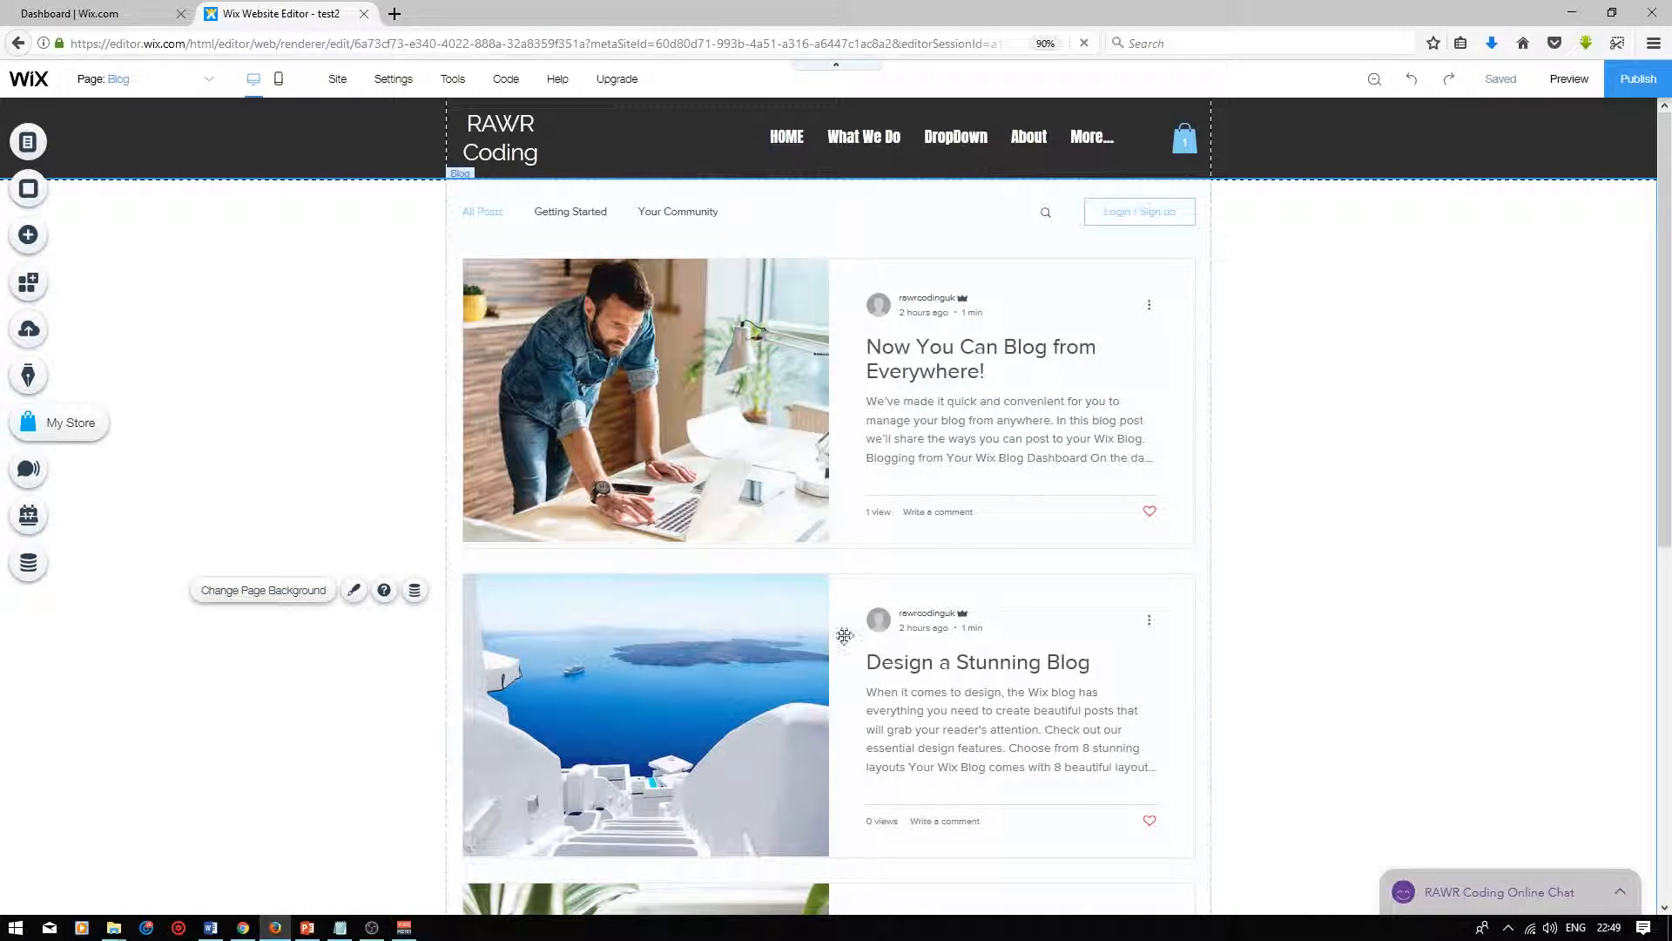
Step: Preview the blog page, examine the posts under All Posts, Getting Started and Your Community, and return to editing
{"action": "left_click", "coordinate": [1565, 84]}
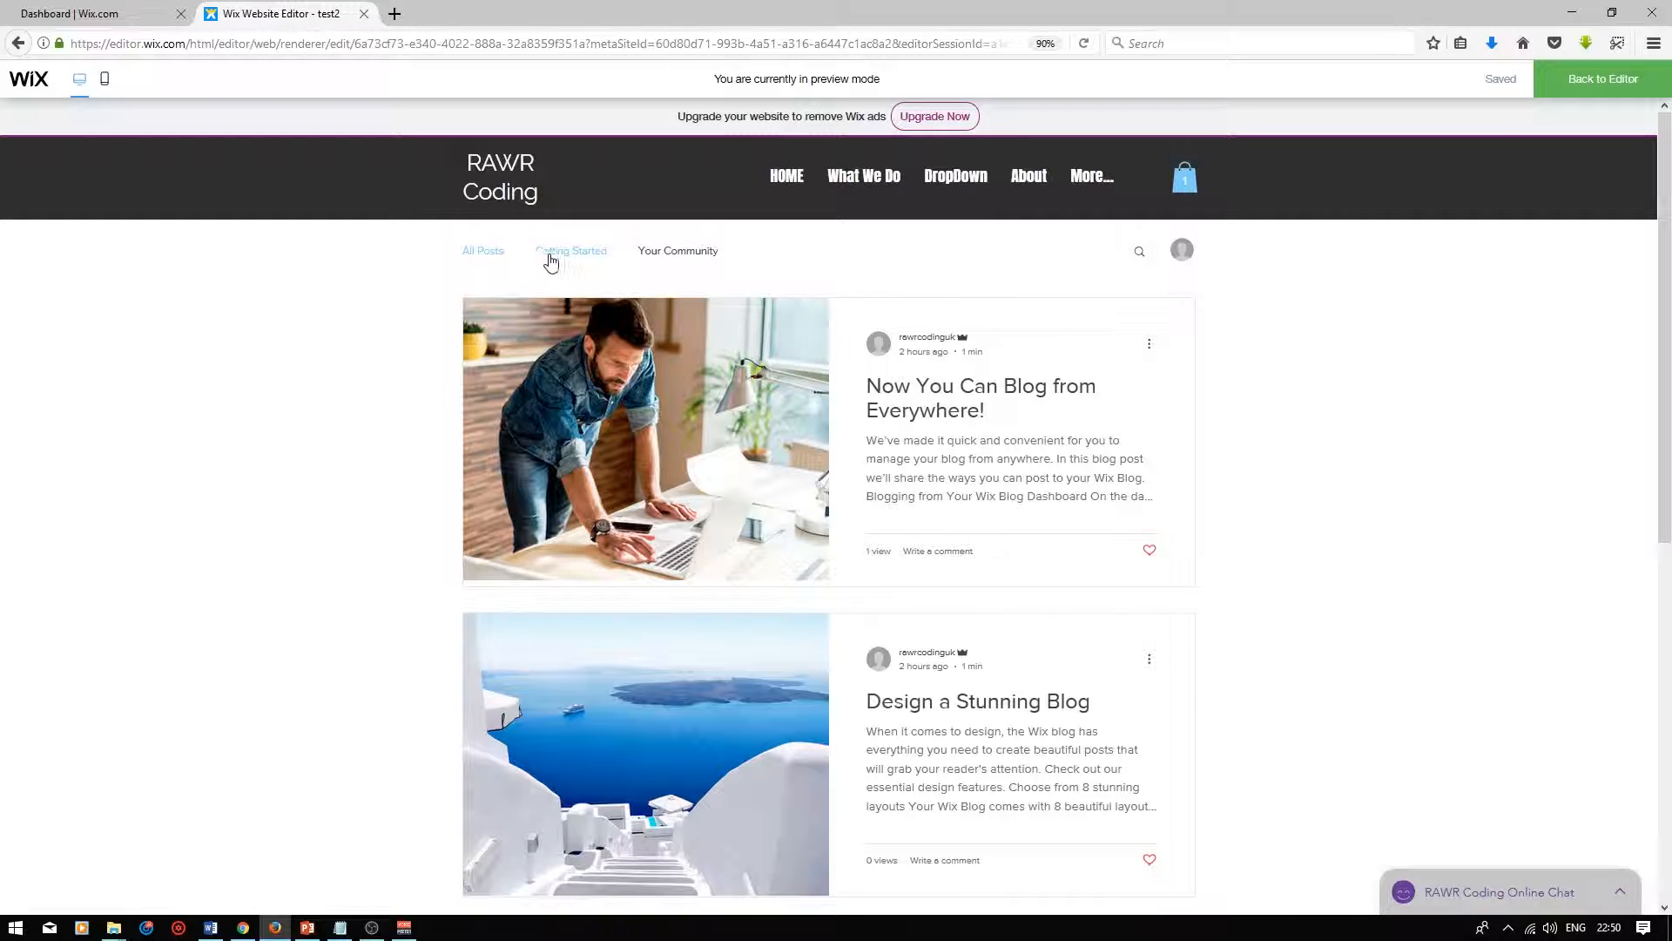
{"action": "scroll", "coordinate": [749, 400], "scroll_direction": "down", "scroll_amount": 5}
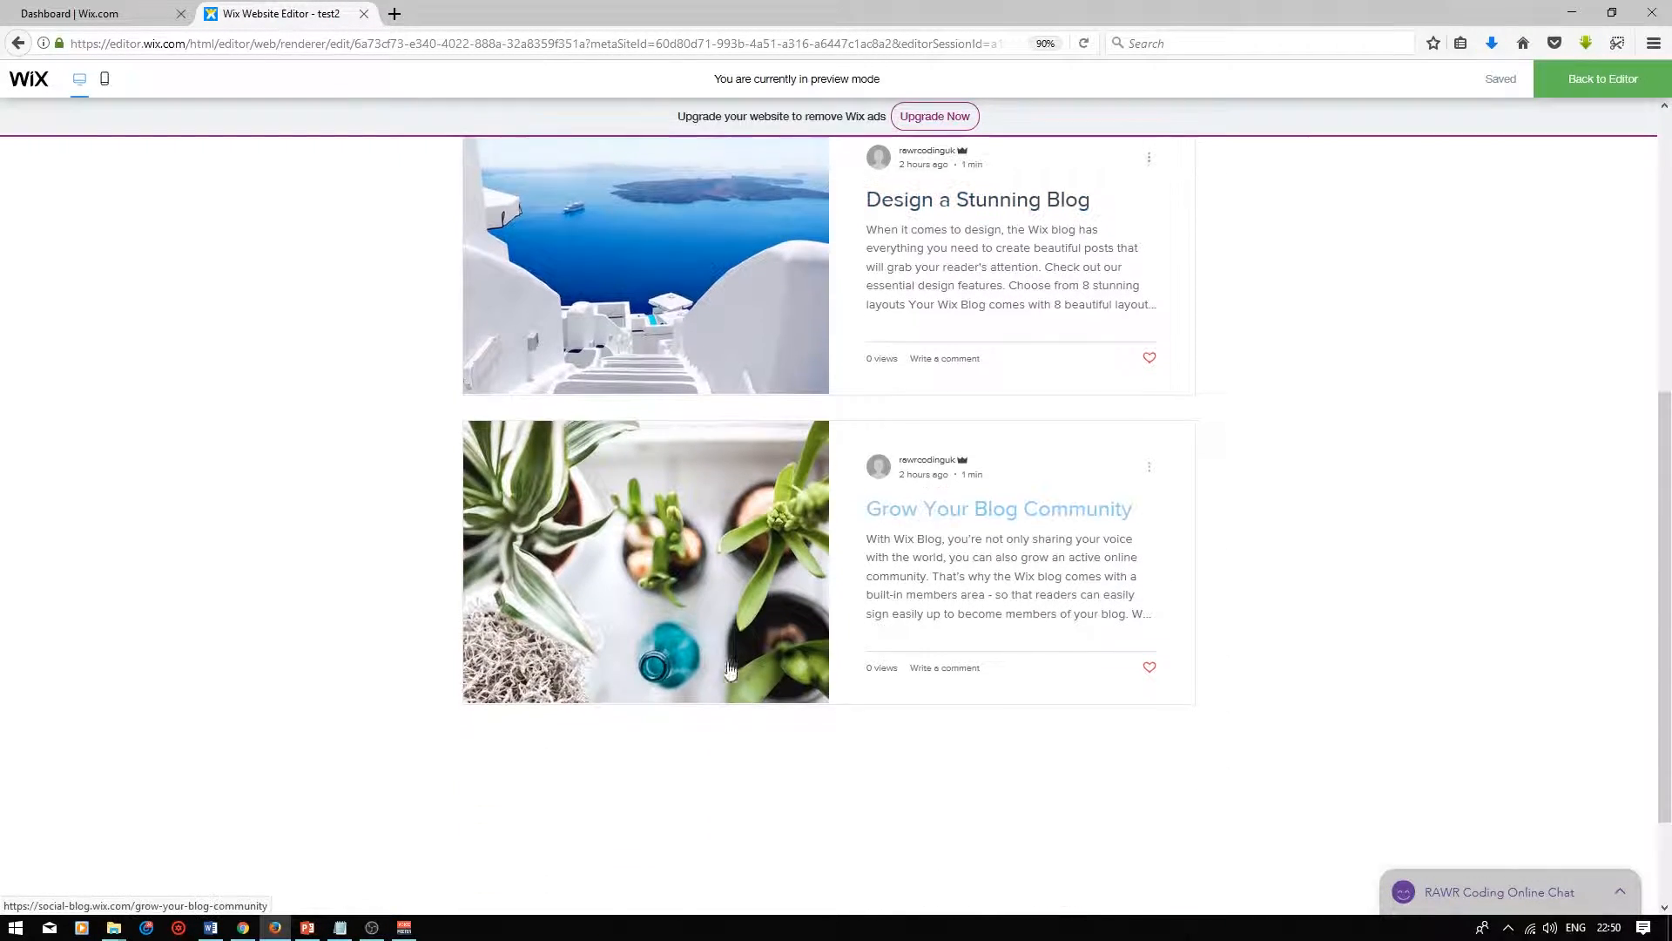
{"action": "scroll", "coordinate": [753, 670], "scroll_direction": "up", "scroll_amount": 5}
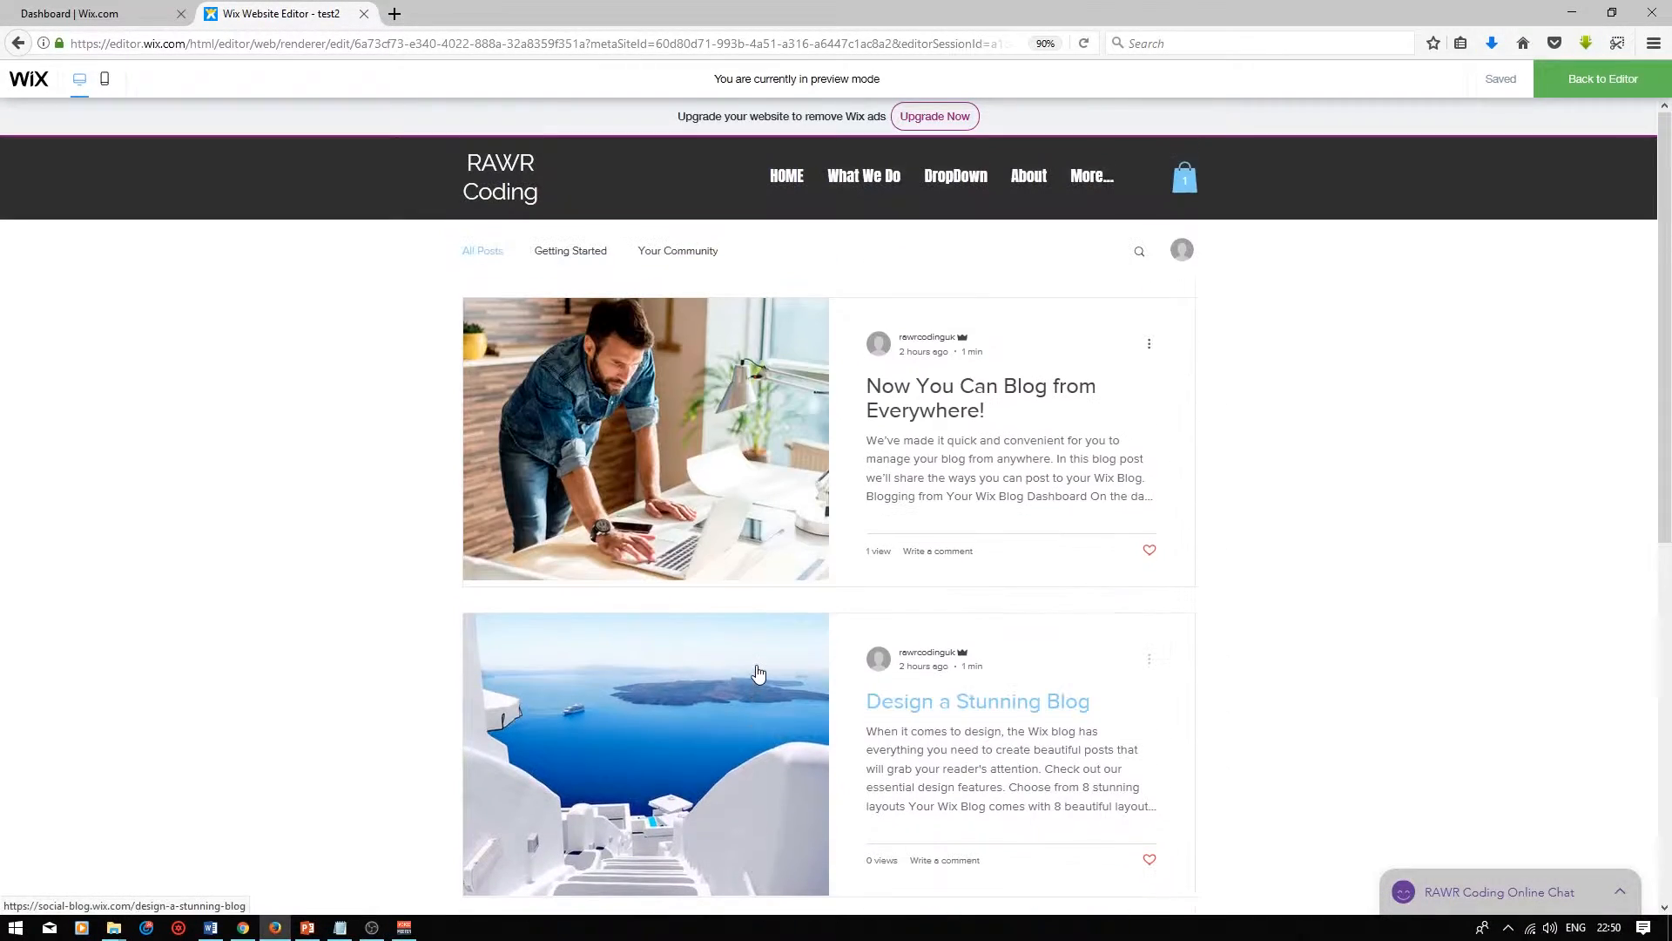
{"action": "left_click", "coordinate": [567, 259]}
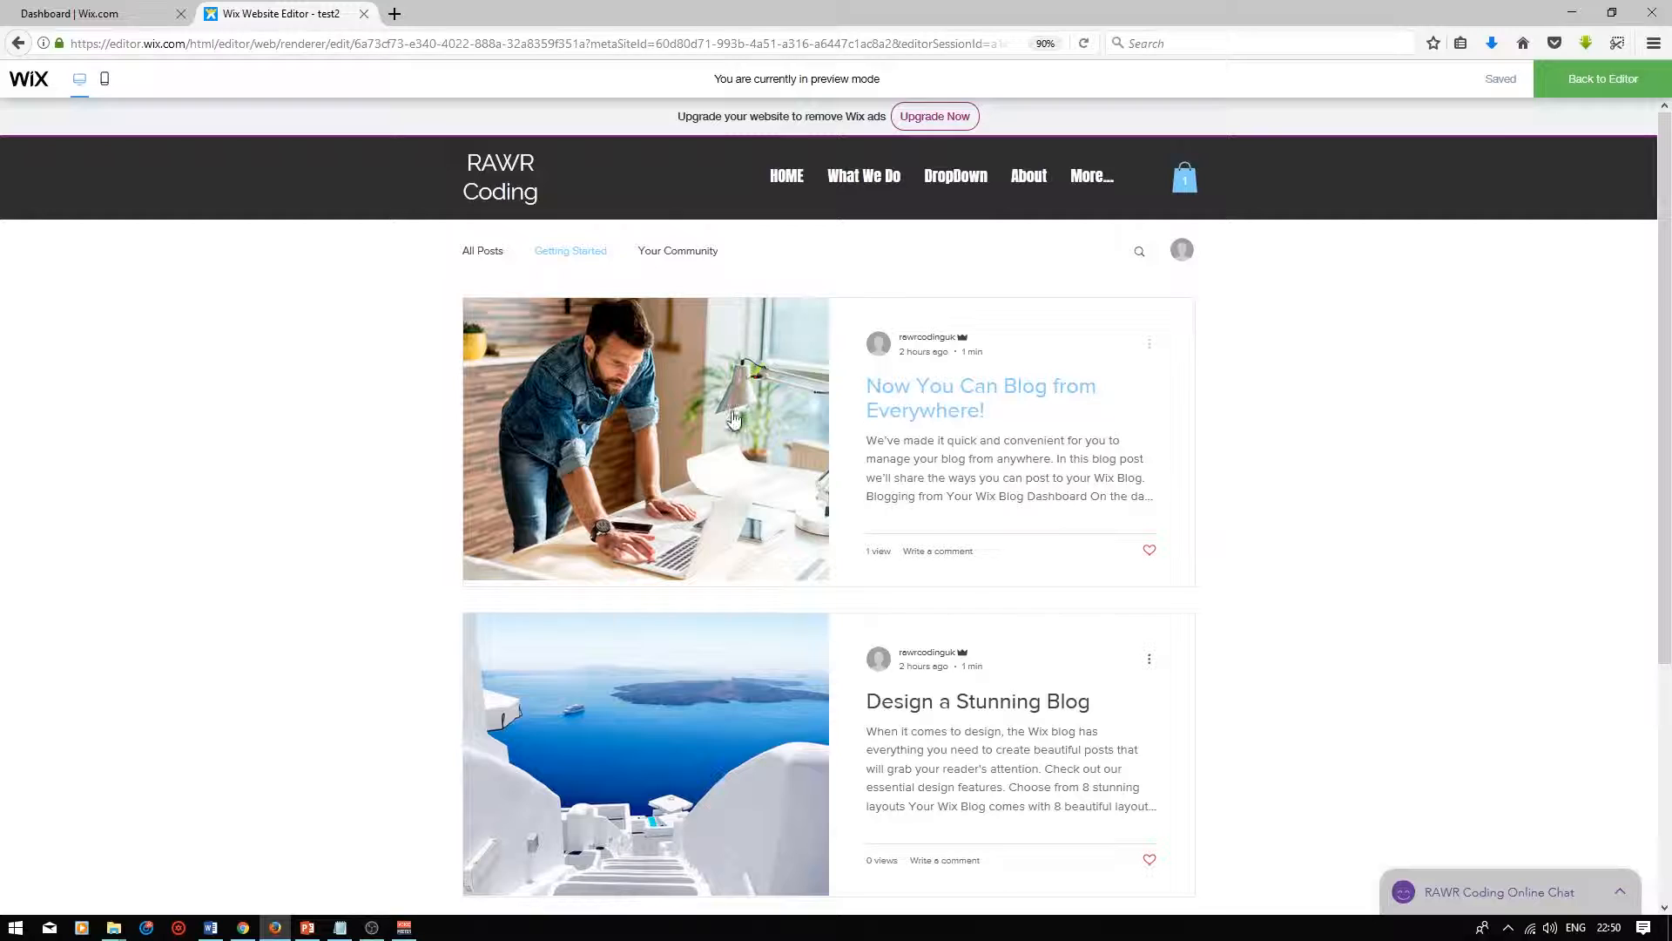
{"action": "scroll", "coordinate": [736, 418], "scroll_direction": "down", "scroll_amount": 2}
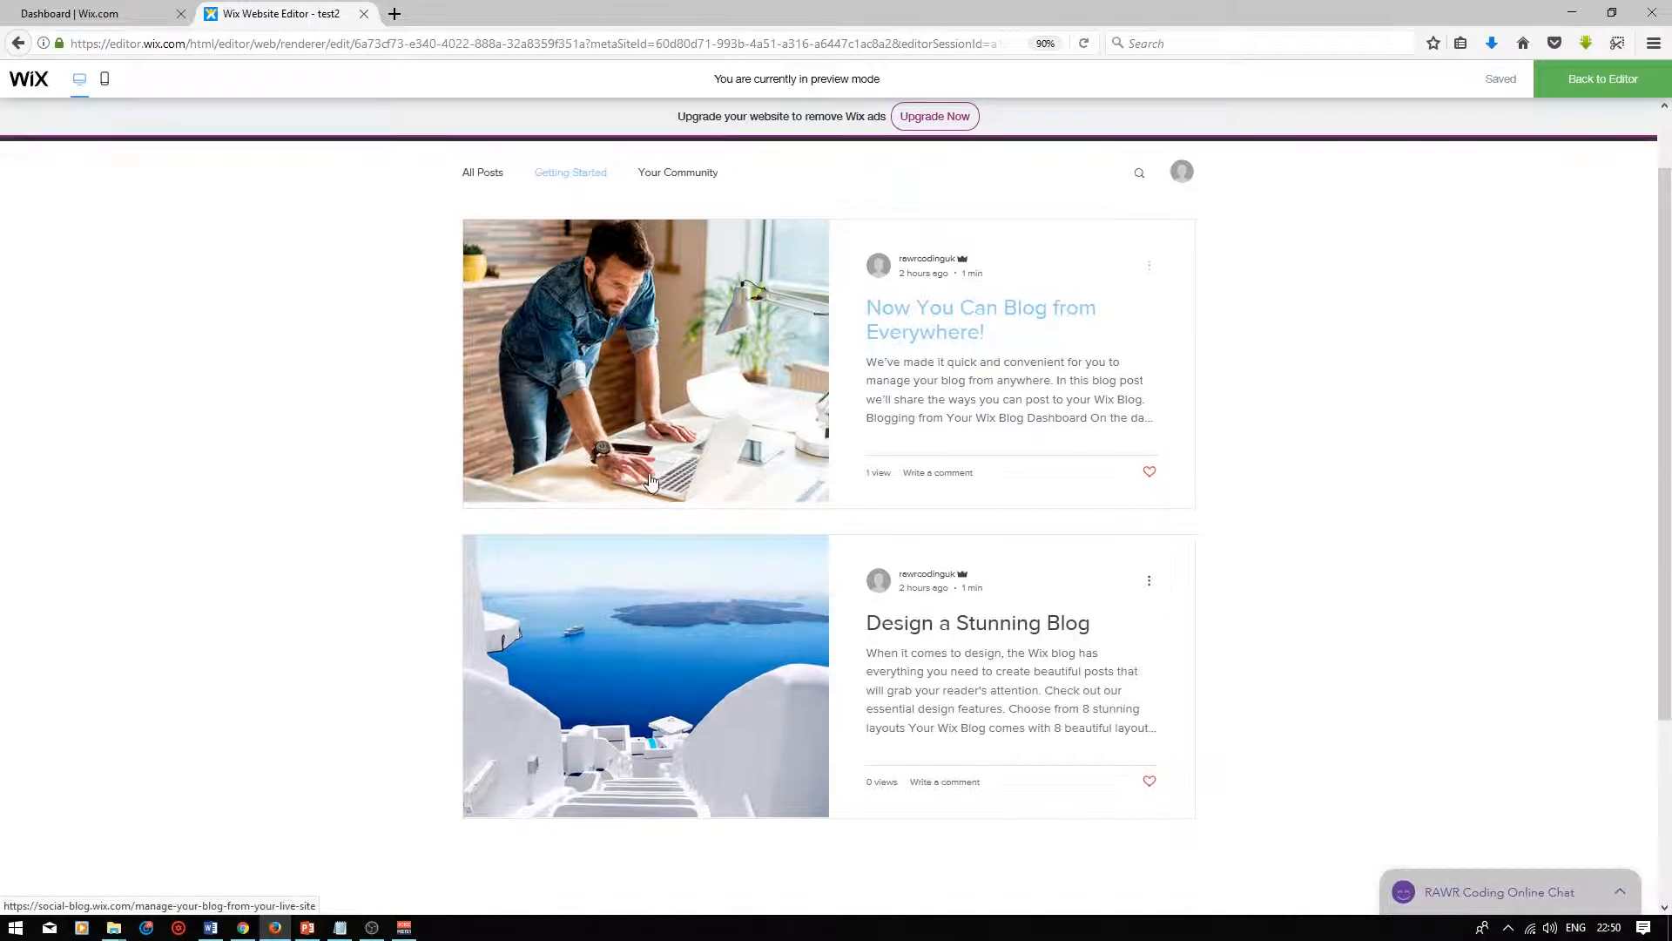
{"action": "scroll", "coordinate": [679, 331], "scroll_direction": "up", "scroll_amount": 2}
{"action": "left_click", "coordinate": [682, 253]}
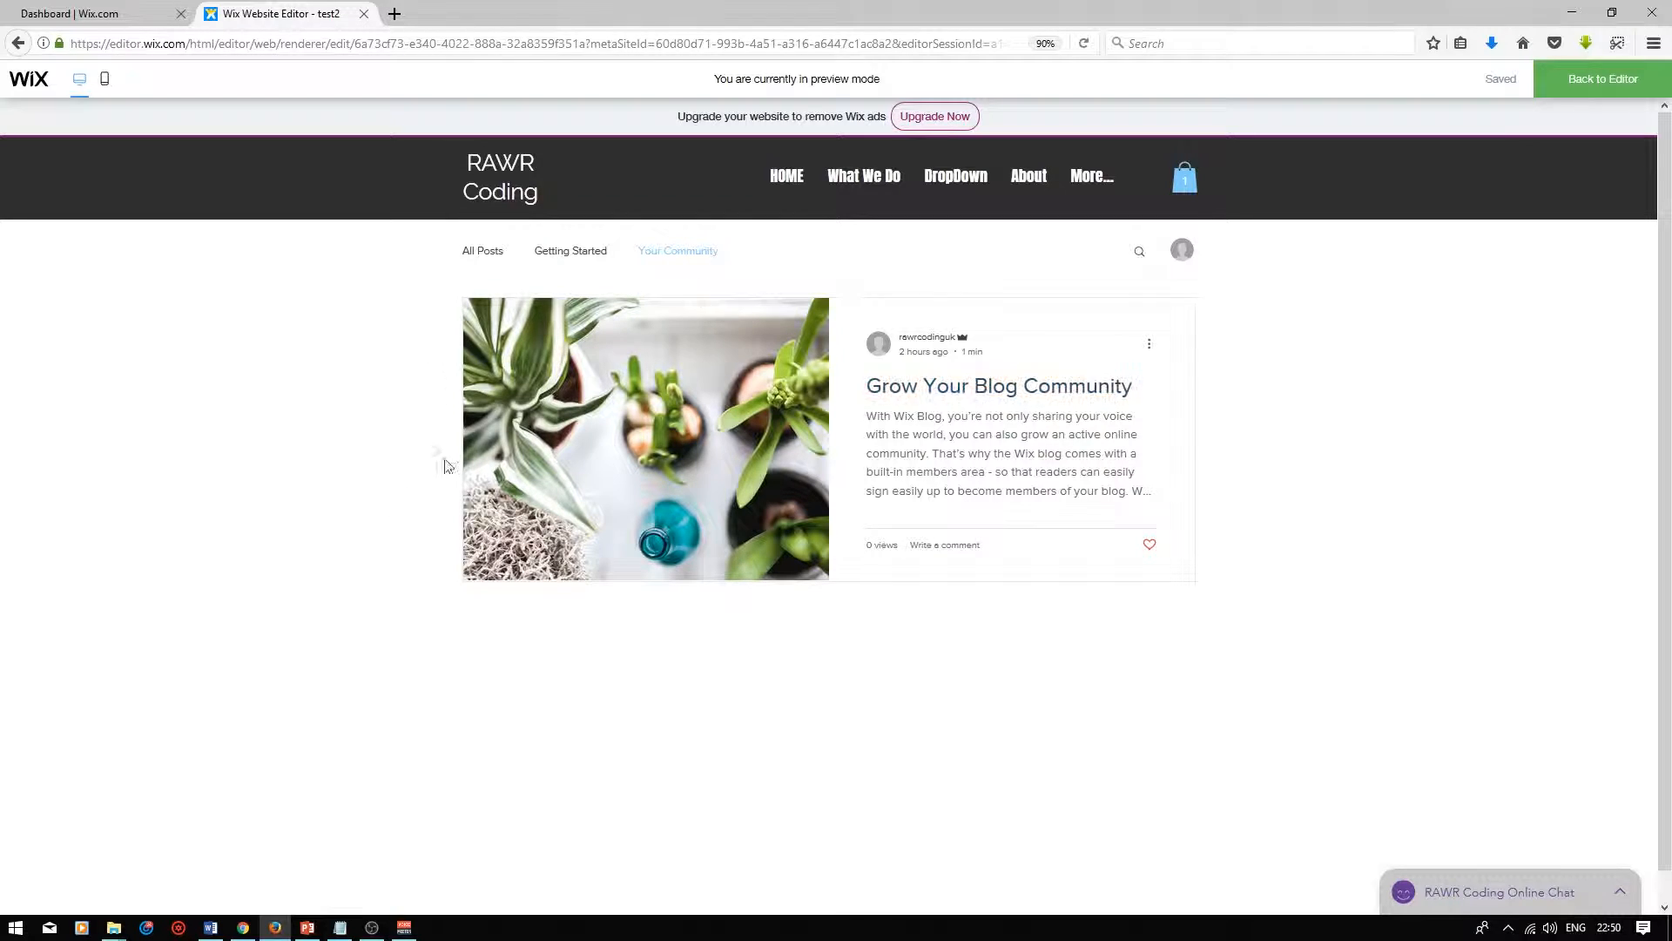
{"action": "left_click", "coordinate": [482, 251]}
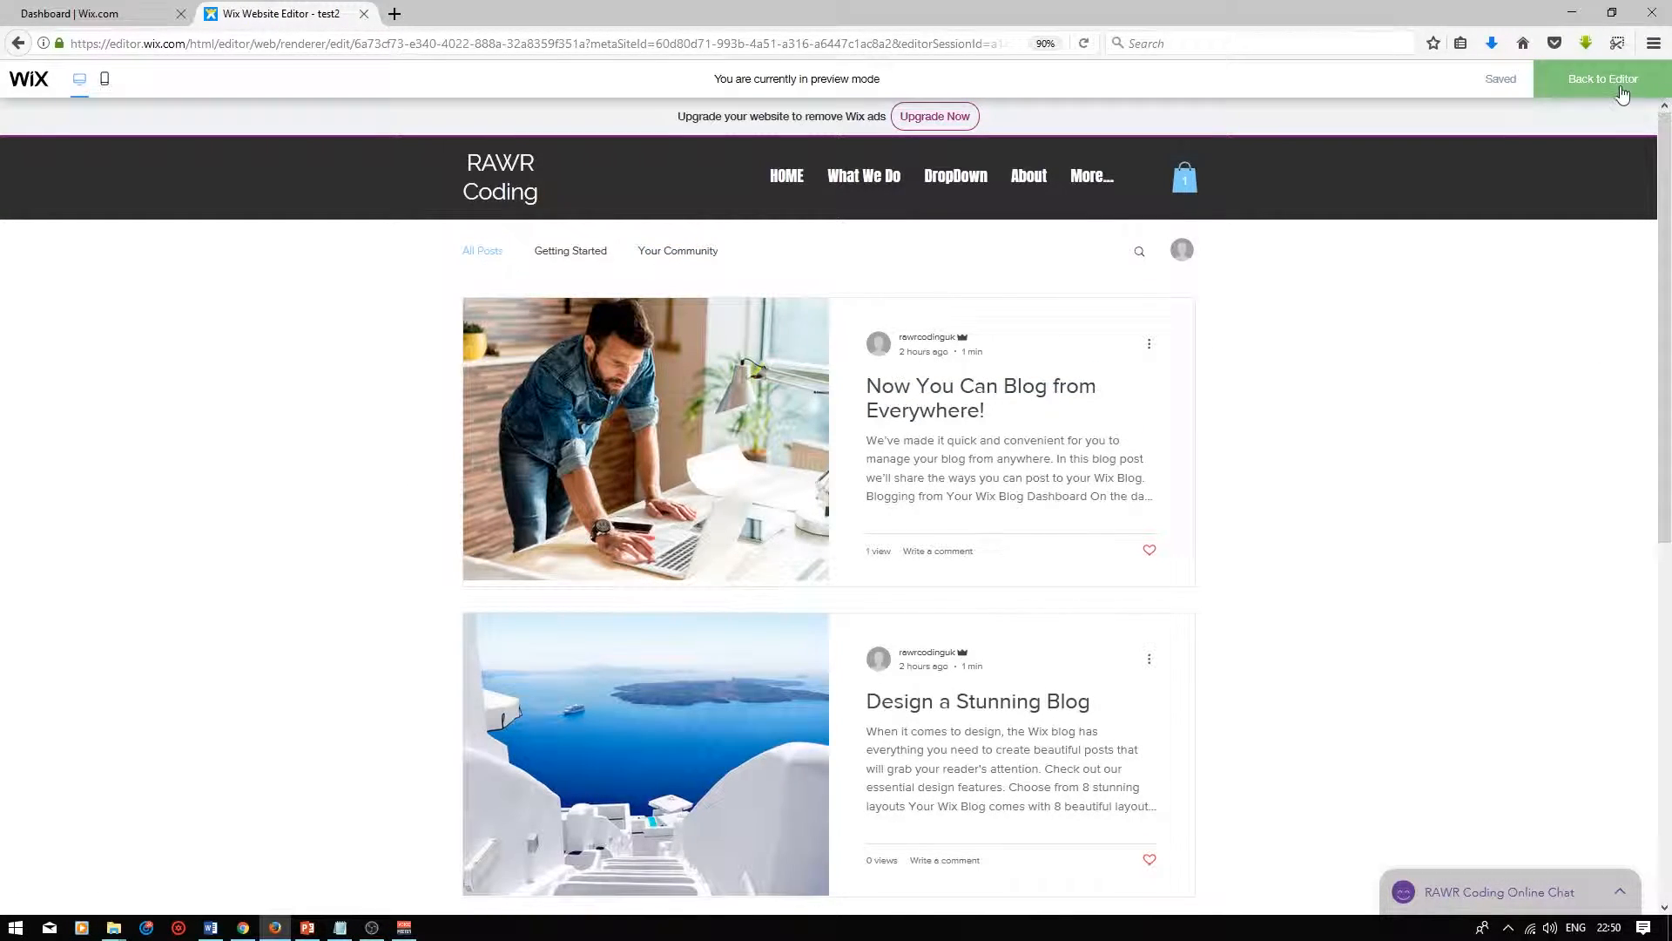
{"action": "left_click", "coordinate": [1602, 79]}
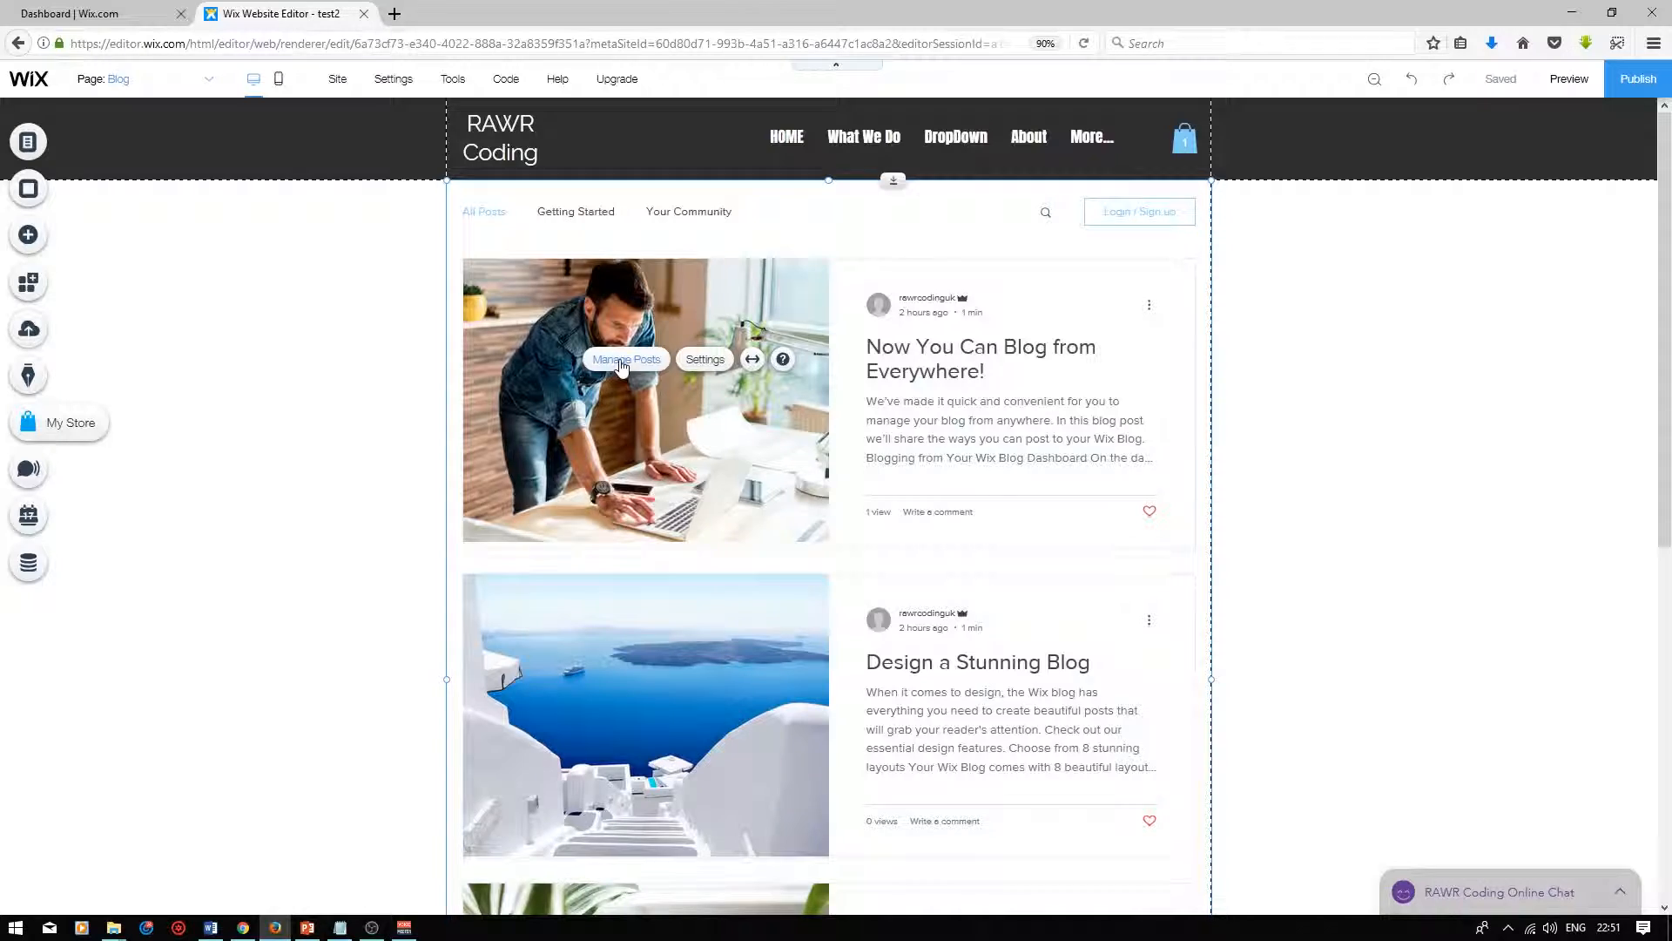
Step: Open post management for the blog and permanently delete all three published sample posts
{"action": "left_click", "coordinate": [622, 361]}
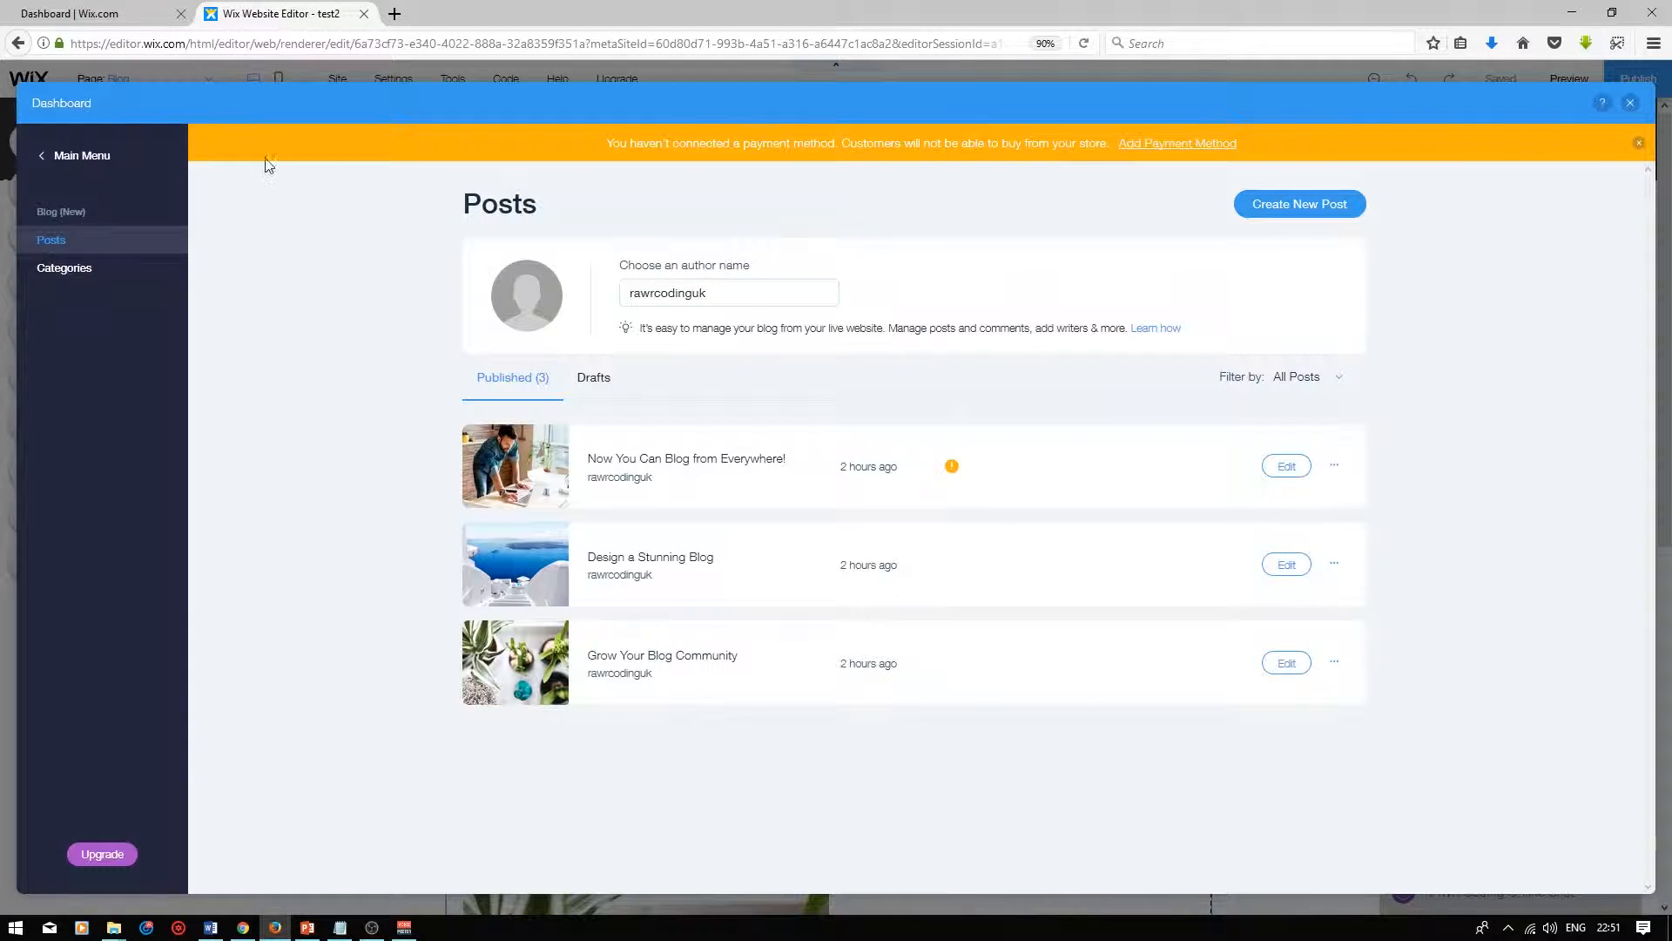
{"action": "left_click", "coordinate": [732, 293]}
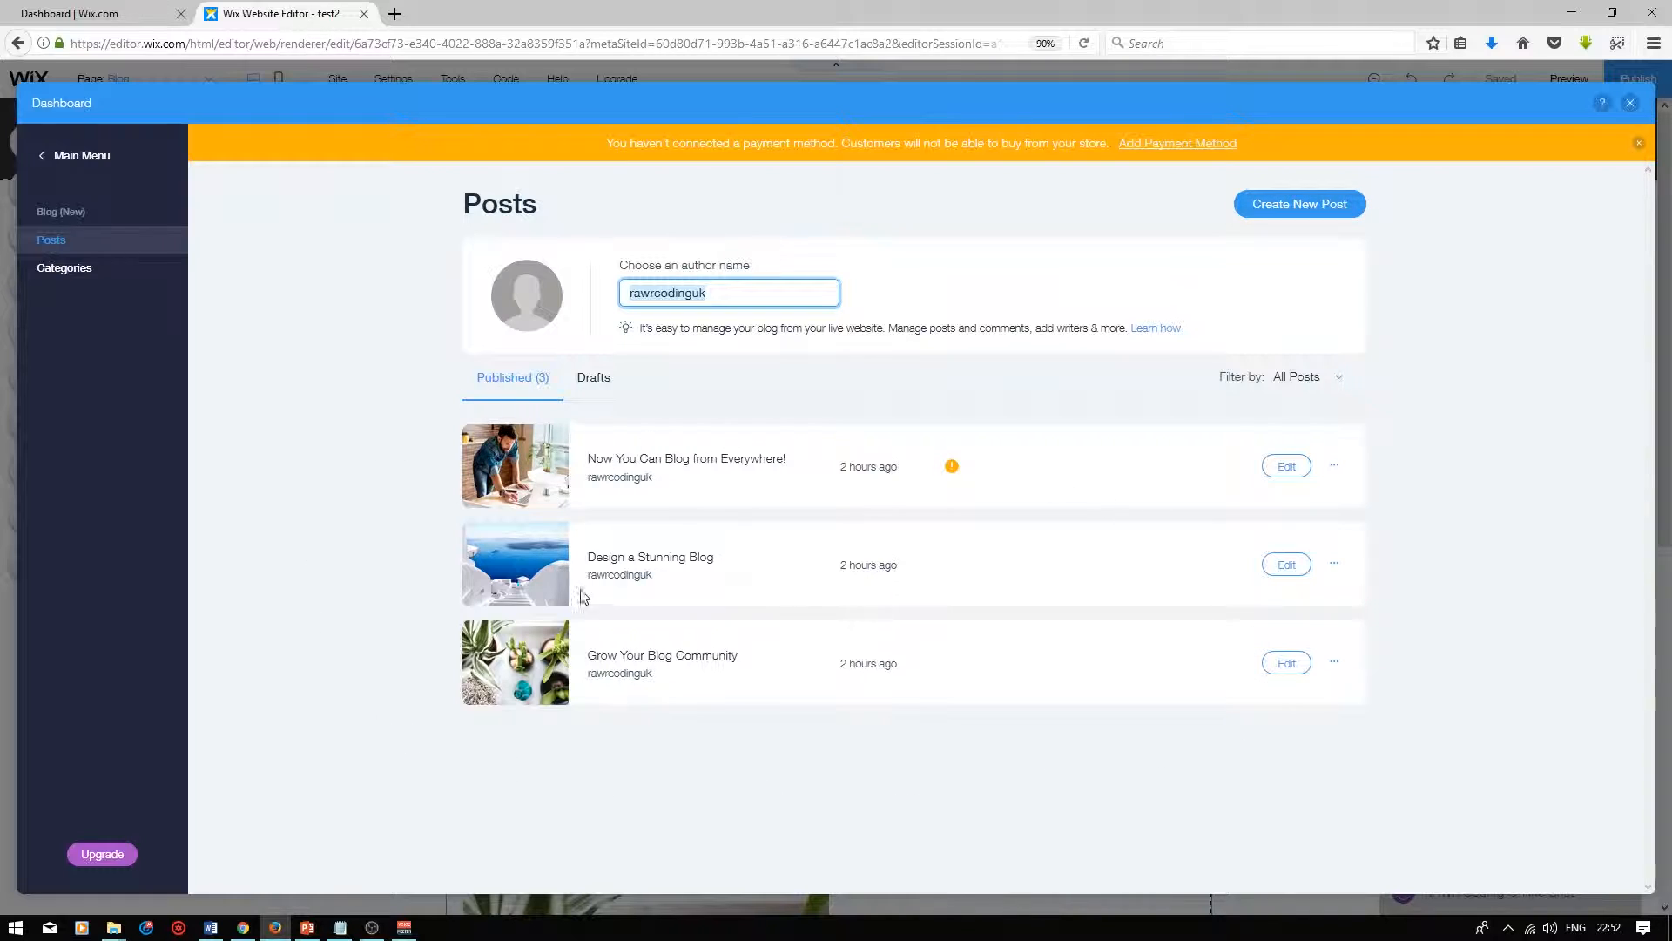
{"action": "left_click", "coordinate": [1388, 475]}
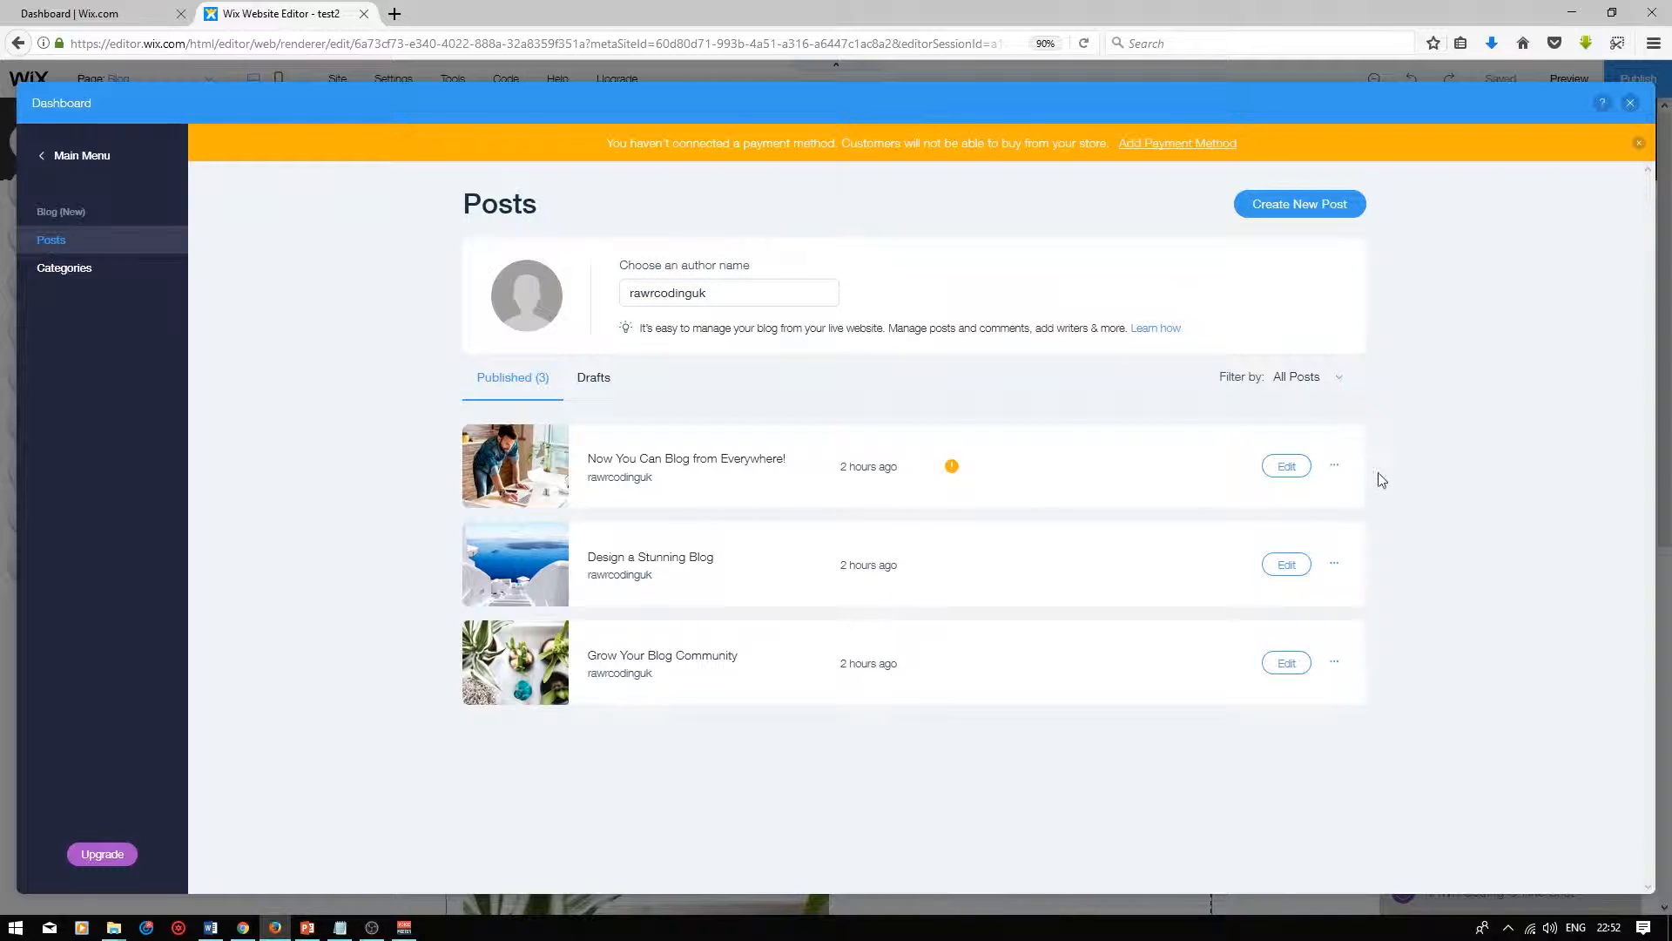
{"action": "left_click", "coordinate": [1333, 468]}
{"action": "left_click", "coordinate": [1221, 477]}
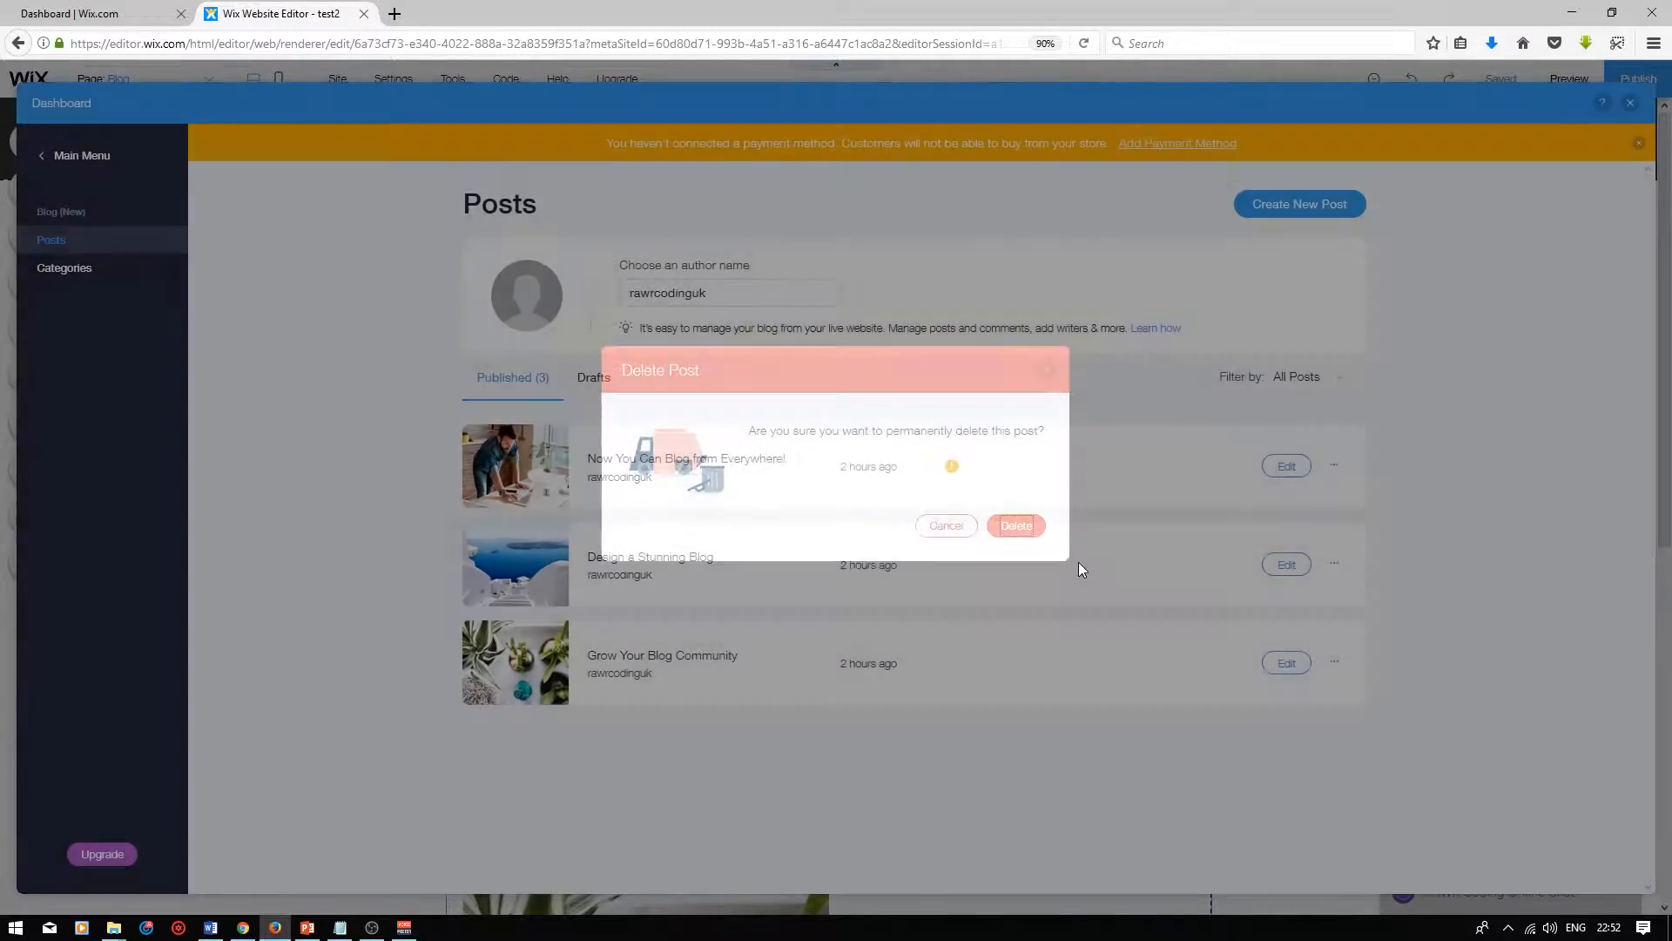
{"action": "left_click", "coordinate": [1333, 564]}
{"action": "left_click", "coordinate": [1226, 574]}
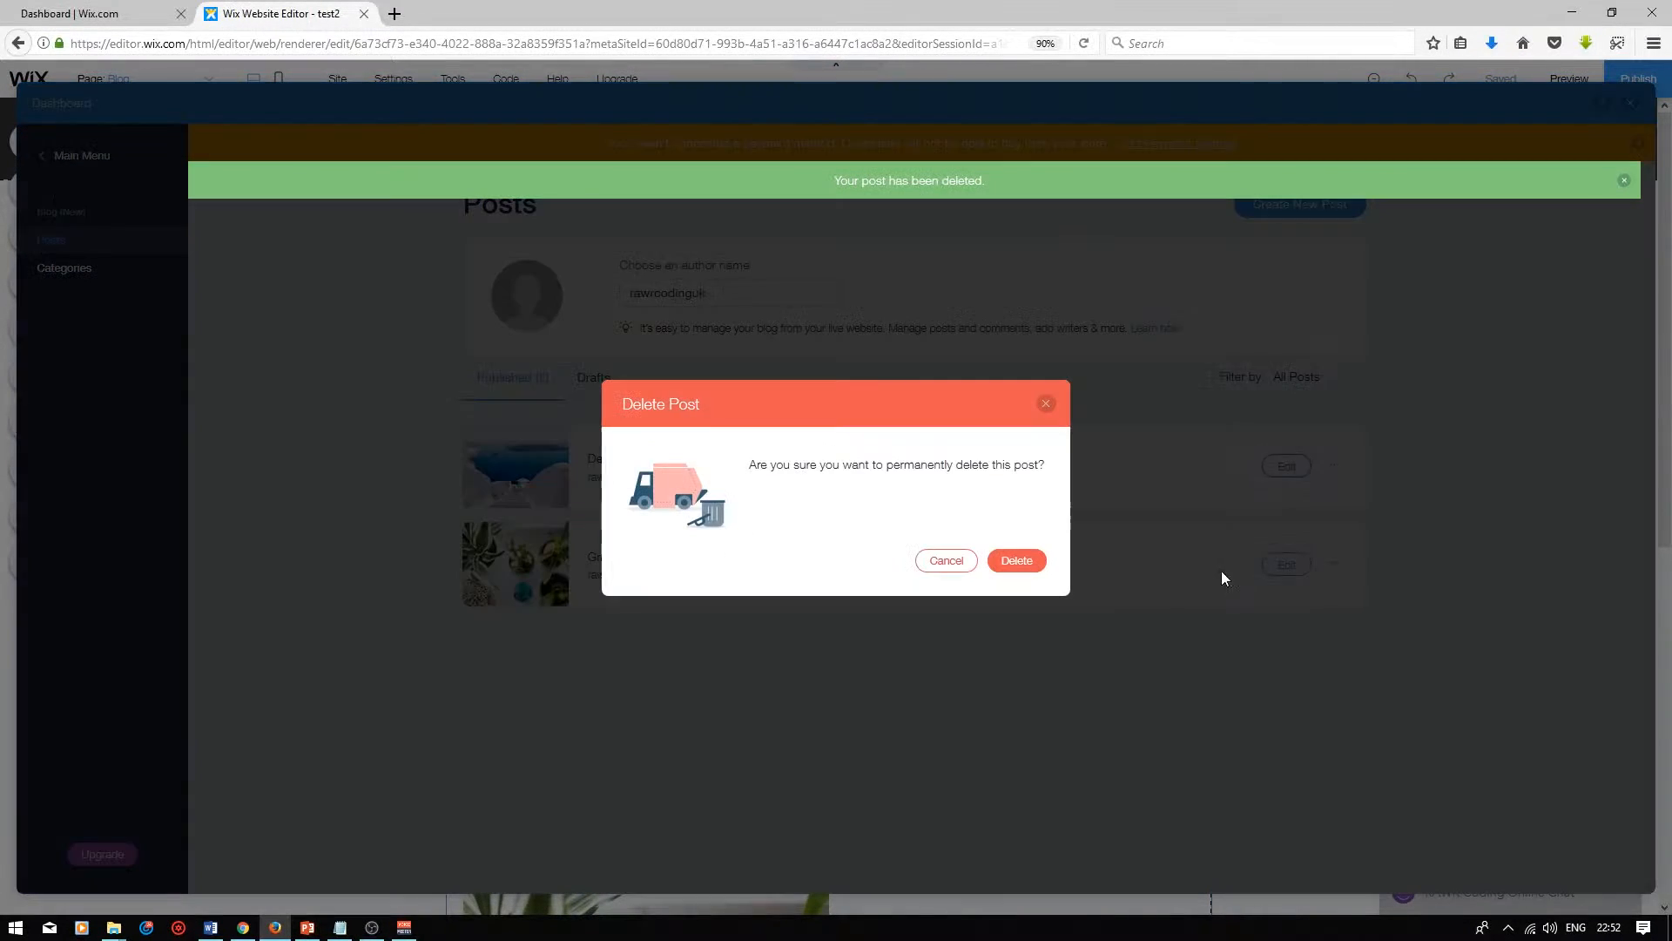
{"action": "left_click", "coordinate": [1016, 553]}
{"action": "left_click", "coordinate": [1333, 464]}
{"action": "left_click", "coordinate": [1223, 467]}
{"action": "left_click", "coordinate": [1023, 566]}
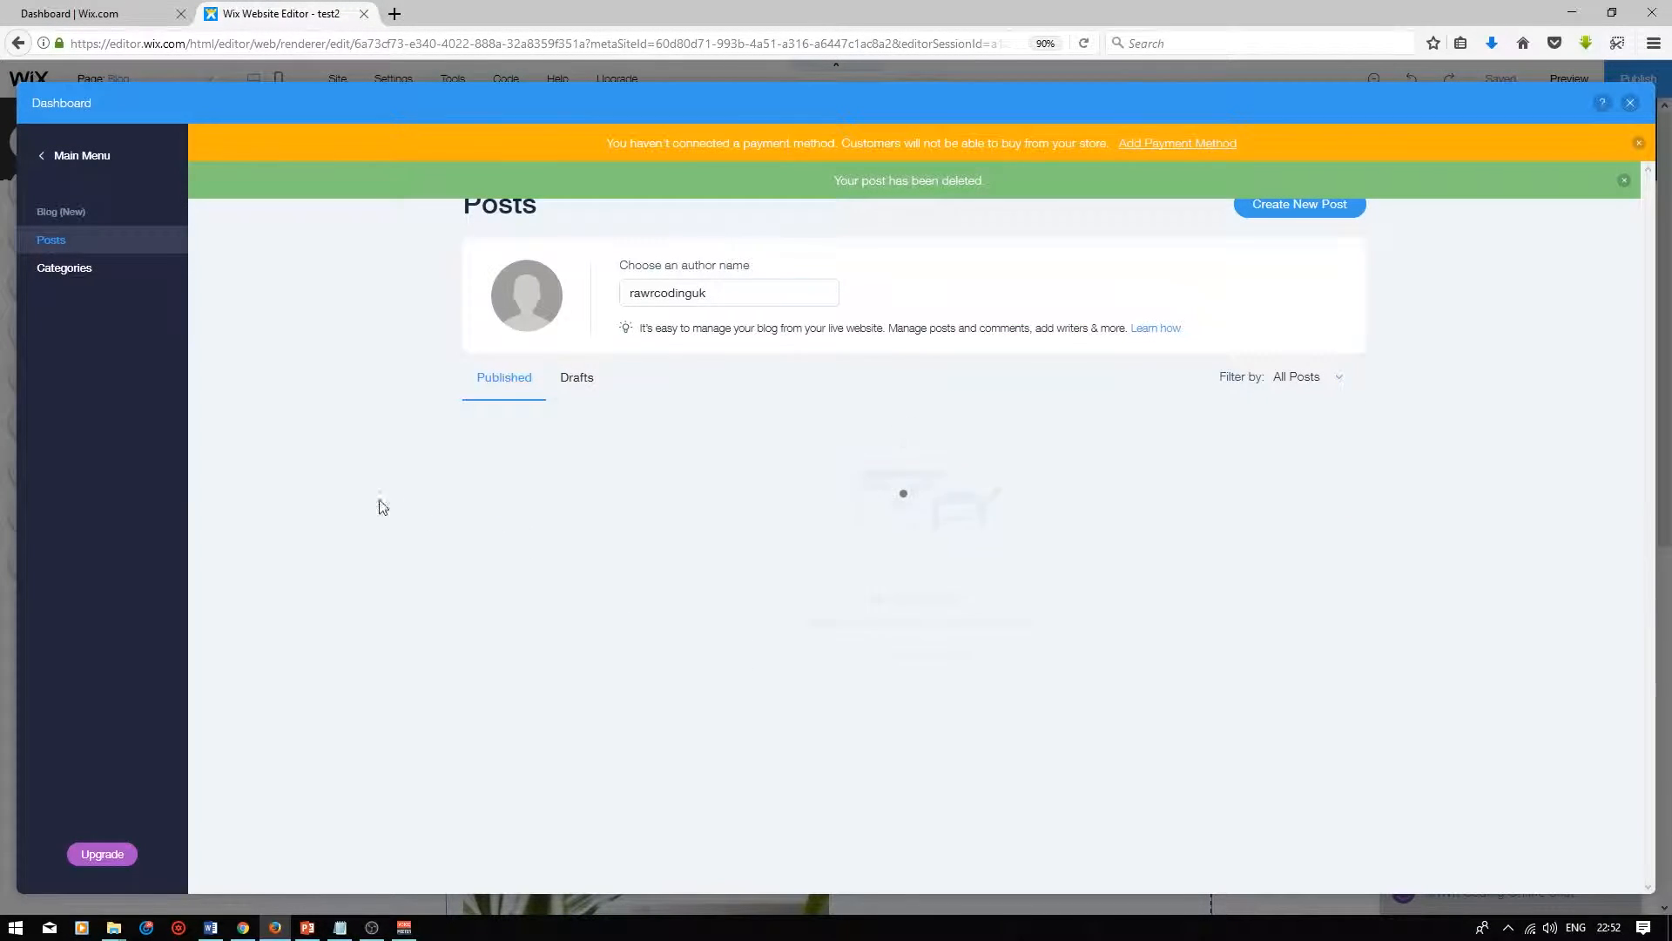
Step: Delete the default blog categories Getting Started and Your Community
{"action": "left_click", "coordinate": [67, 271]}
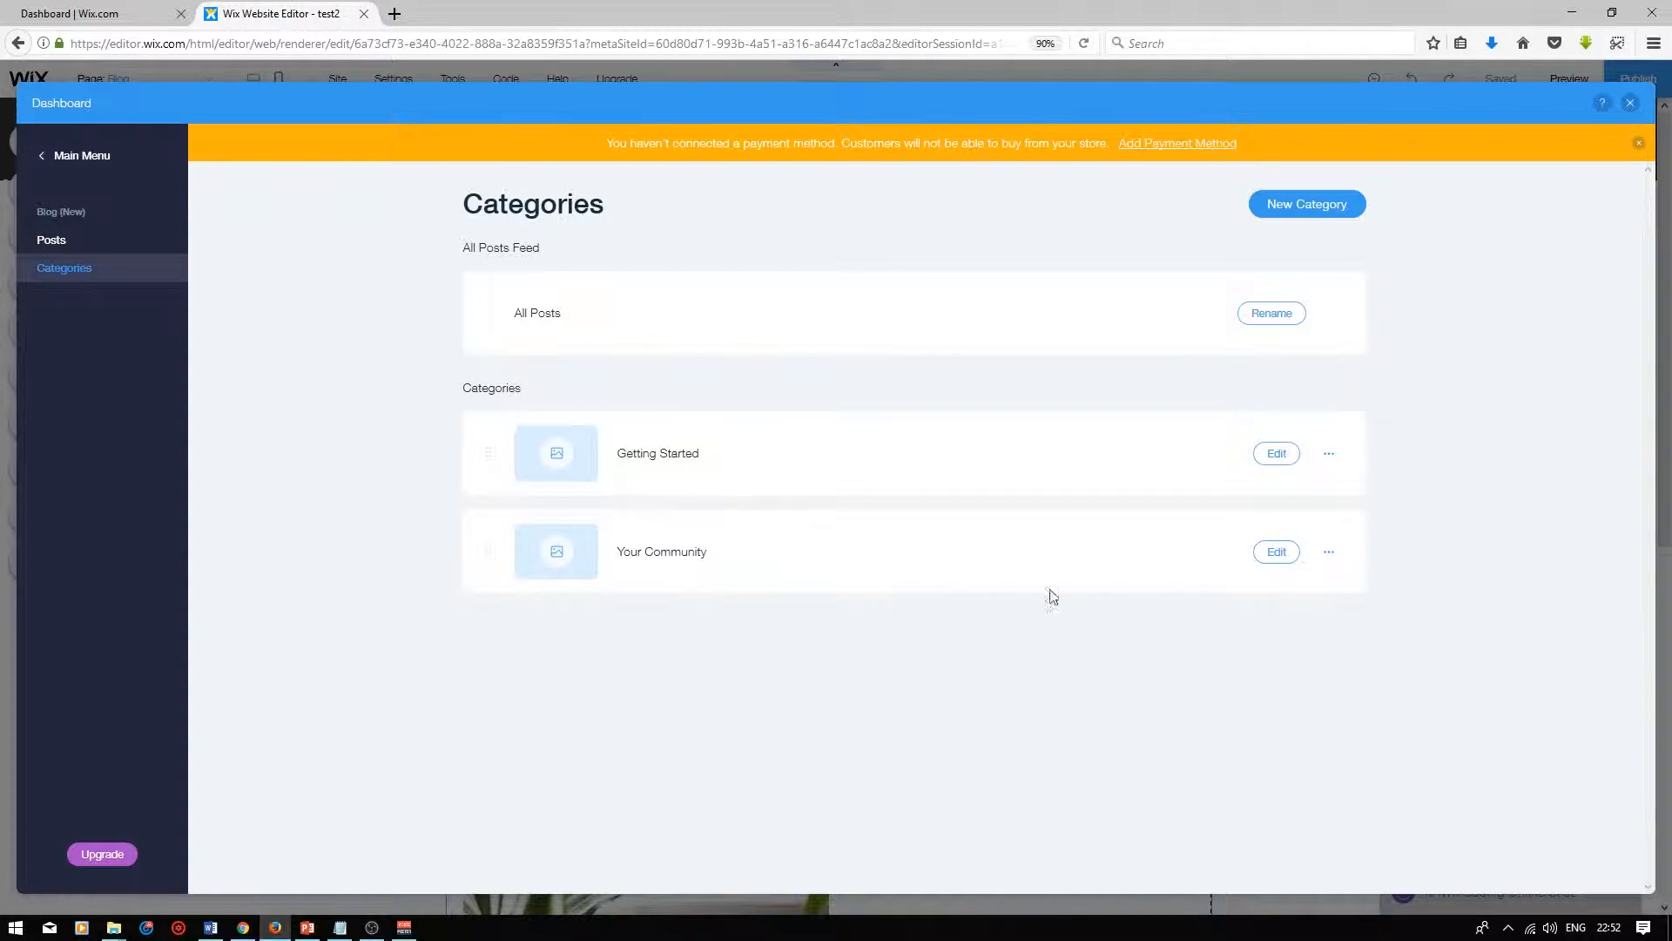
{"action": "left_click", "coordinate": [1329, 453]}
{"action": "left_click", "coordinate": [1263, 469]}
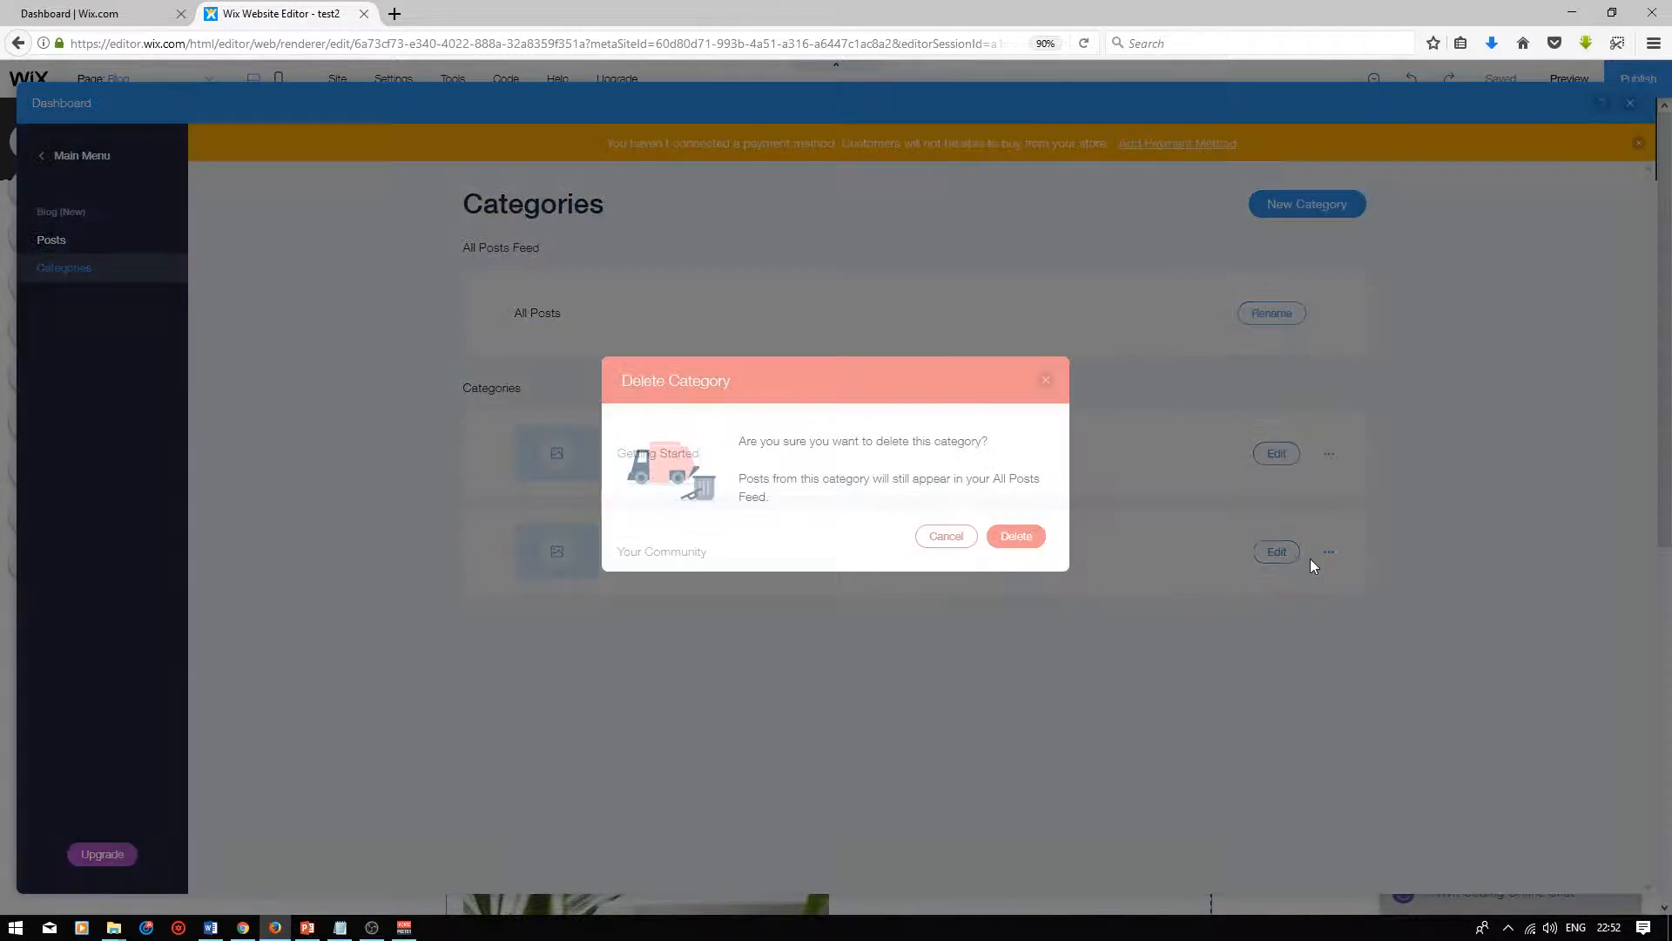
{"action": "left_click", "coordinate": [1034, 565]}
{"action": "left_click", "coordinate": [1329, 454]}
{"action": "left_click", "coordinate": [1267, 457]}
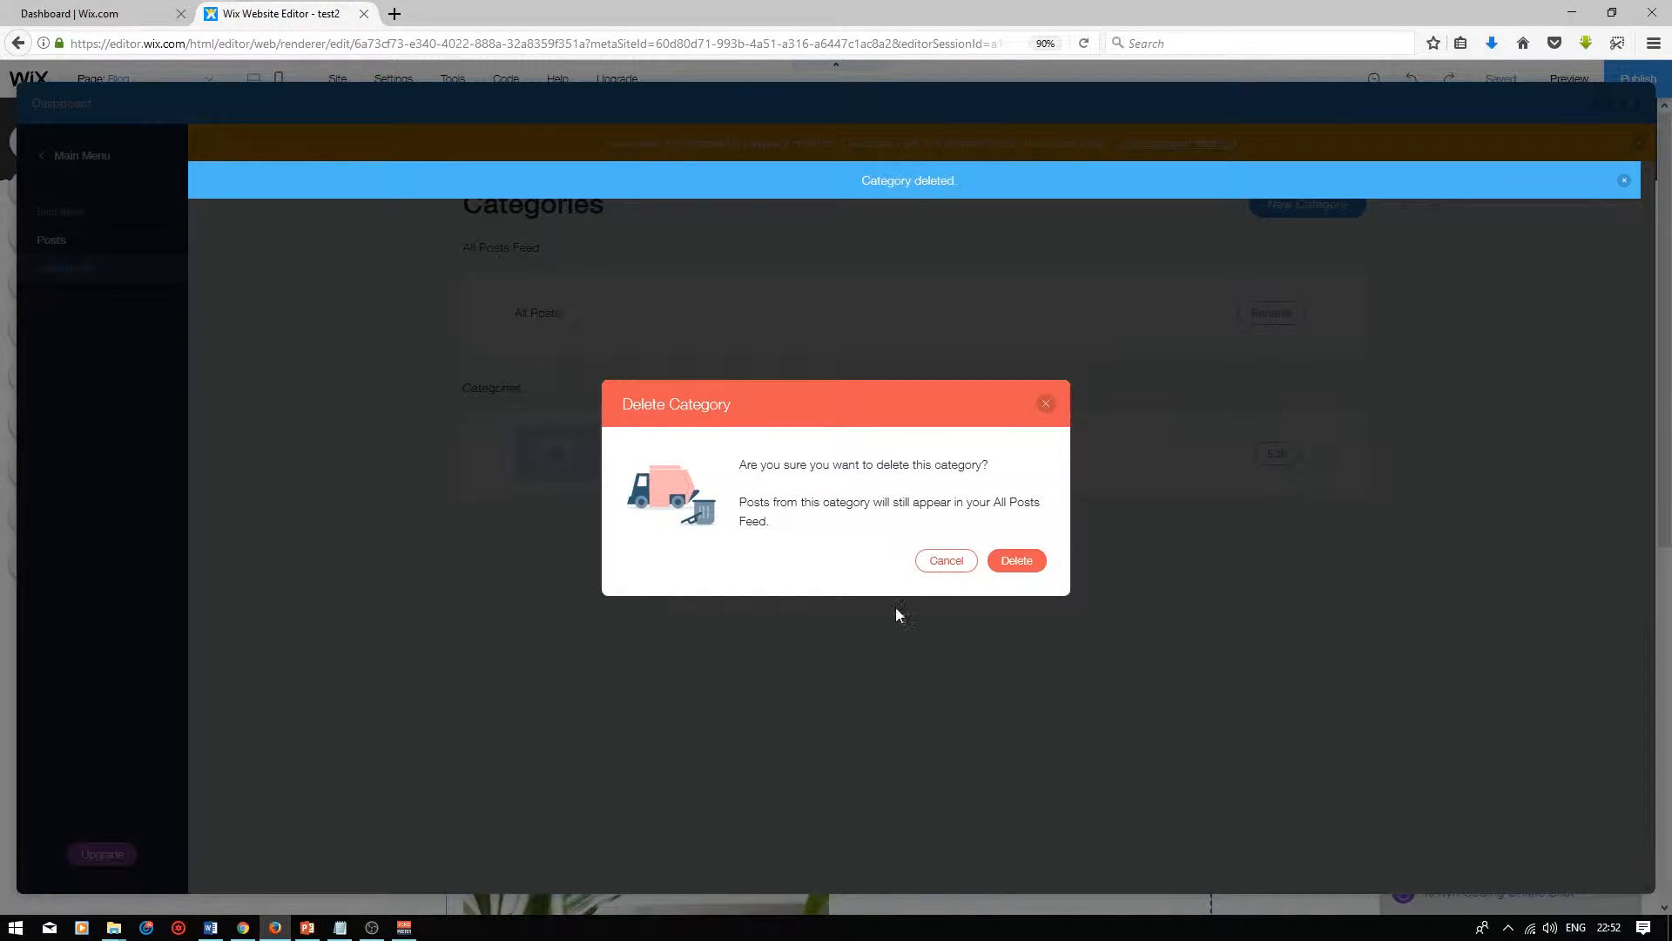
{"action": "left_click", "coordinate": [1016, 560]}
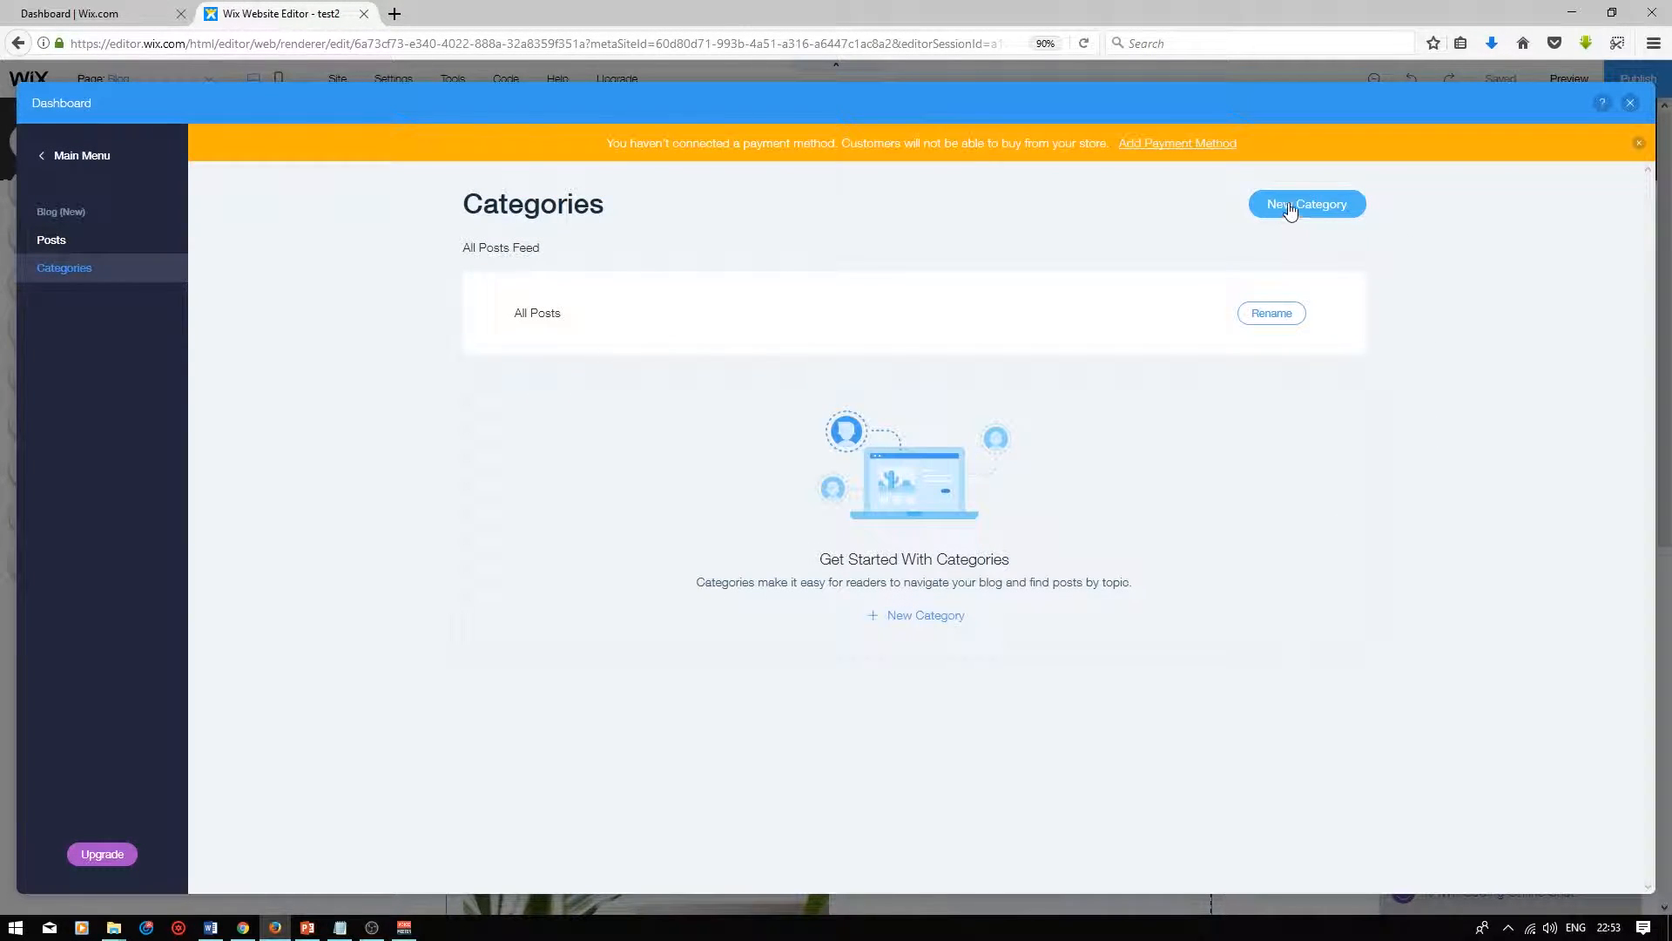
Step: Create and save a blog category labelled "Coding" with the category title "Codiong Tutorials"
{"action": "left_click", "coordinate": [1316, 214]}
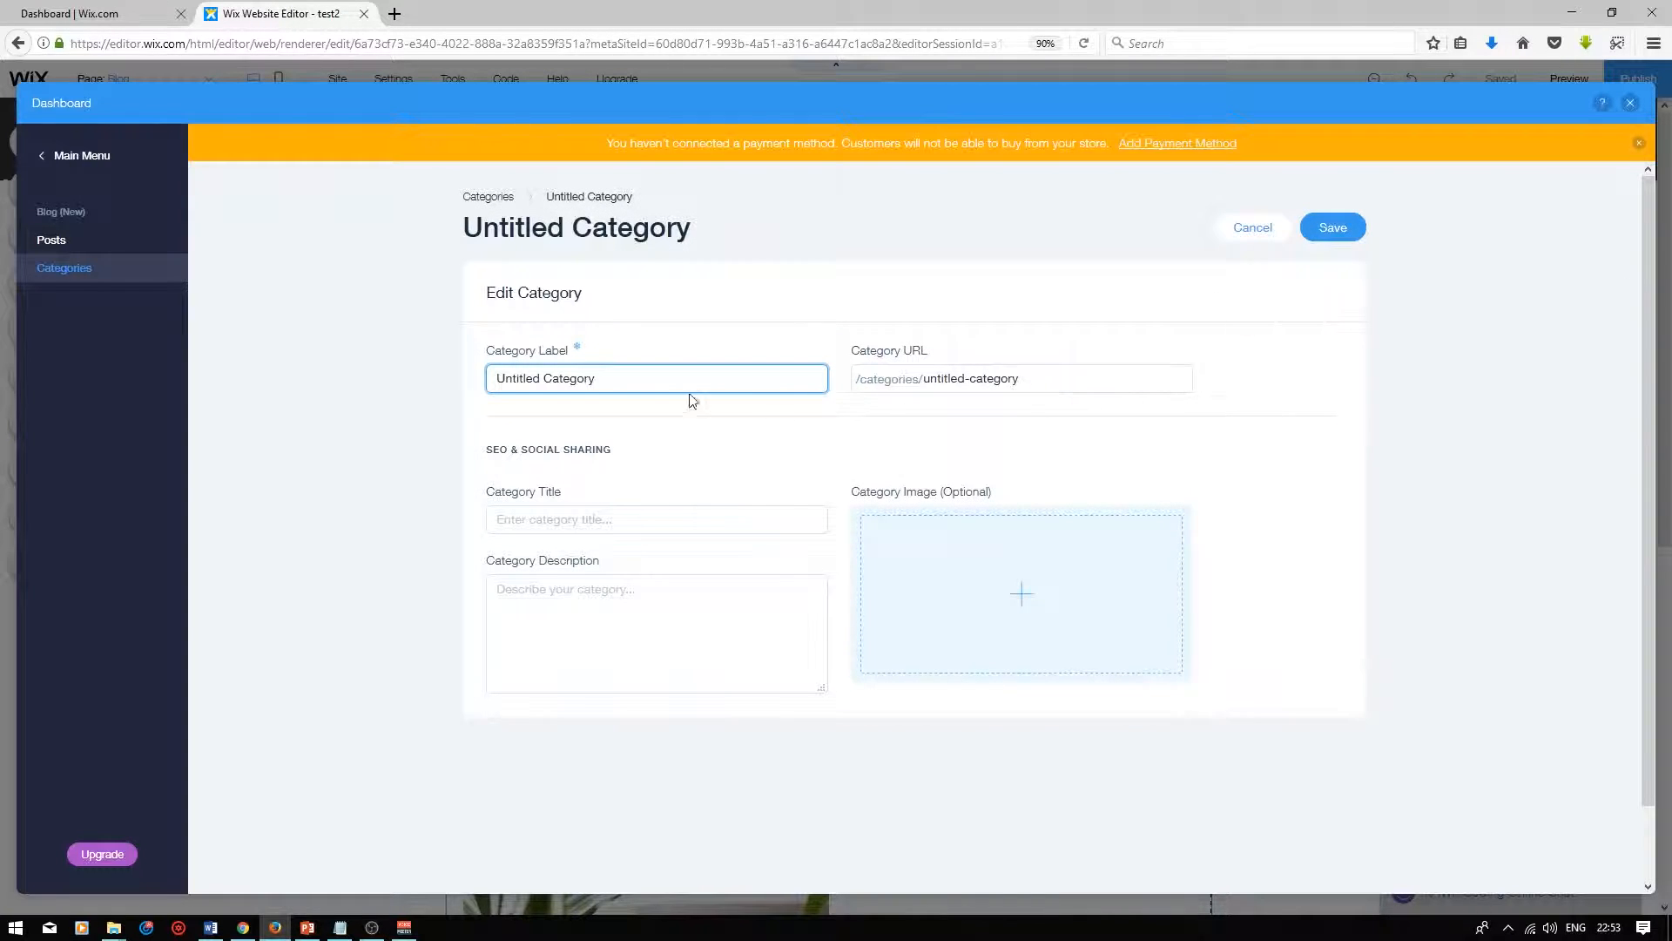
{"action": "left_click_drag", "start_coordinate": [632, 372], "coordinate": [294, 339]}
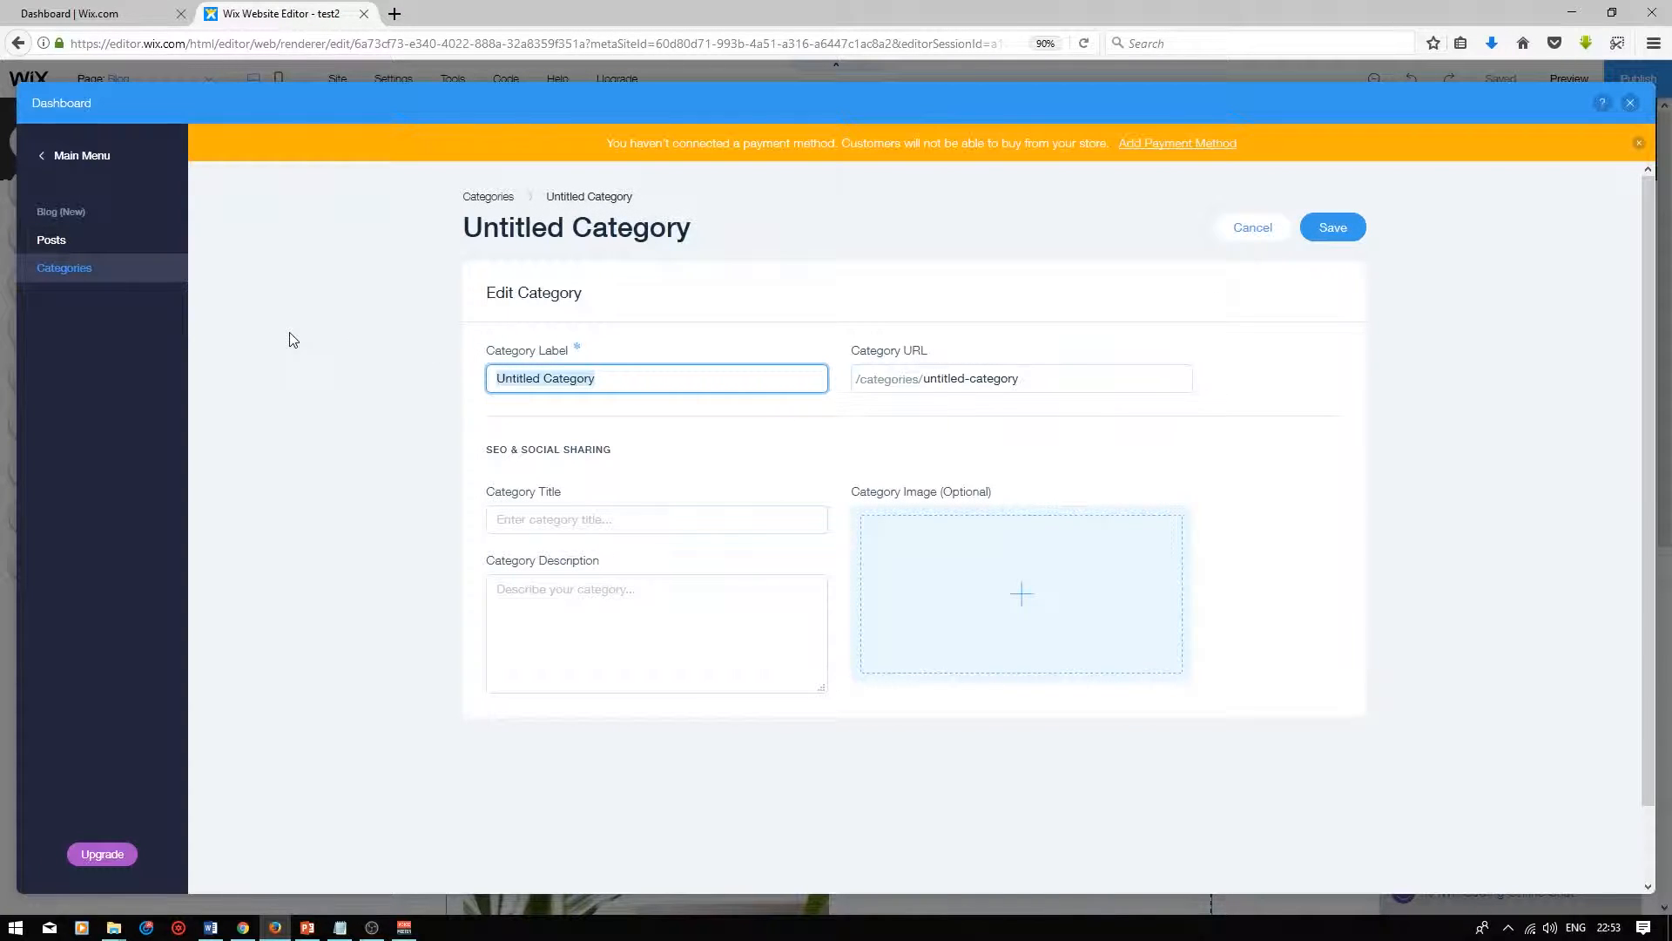
{"action": "key", "text": "BackSpace"}
{"action": "type", "text": "Coding"}
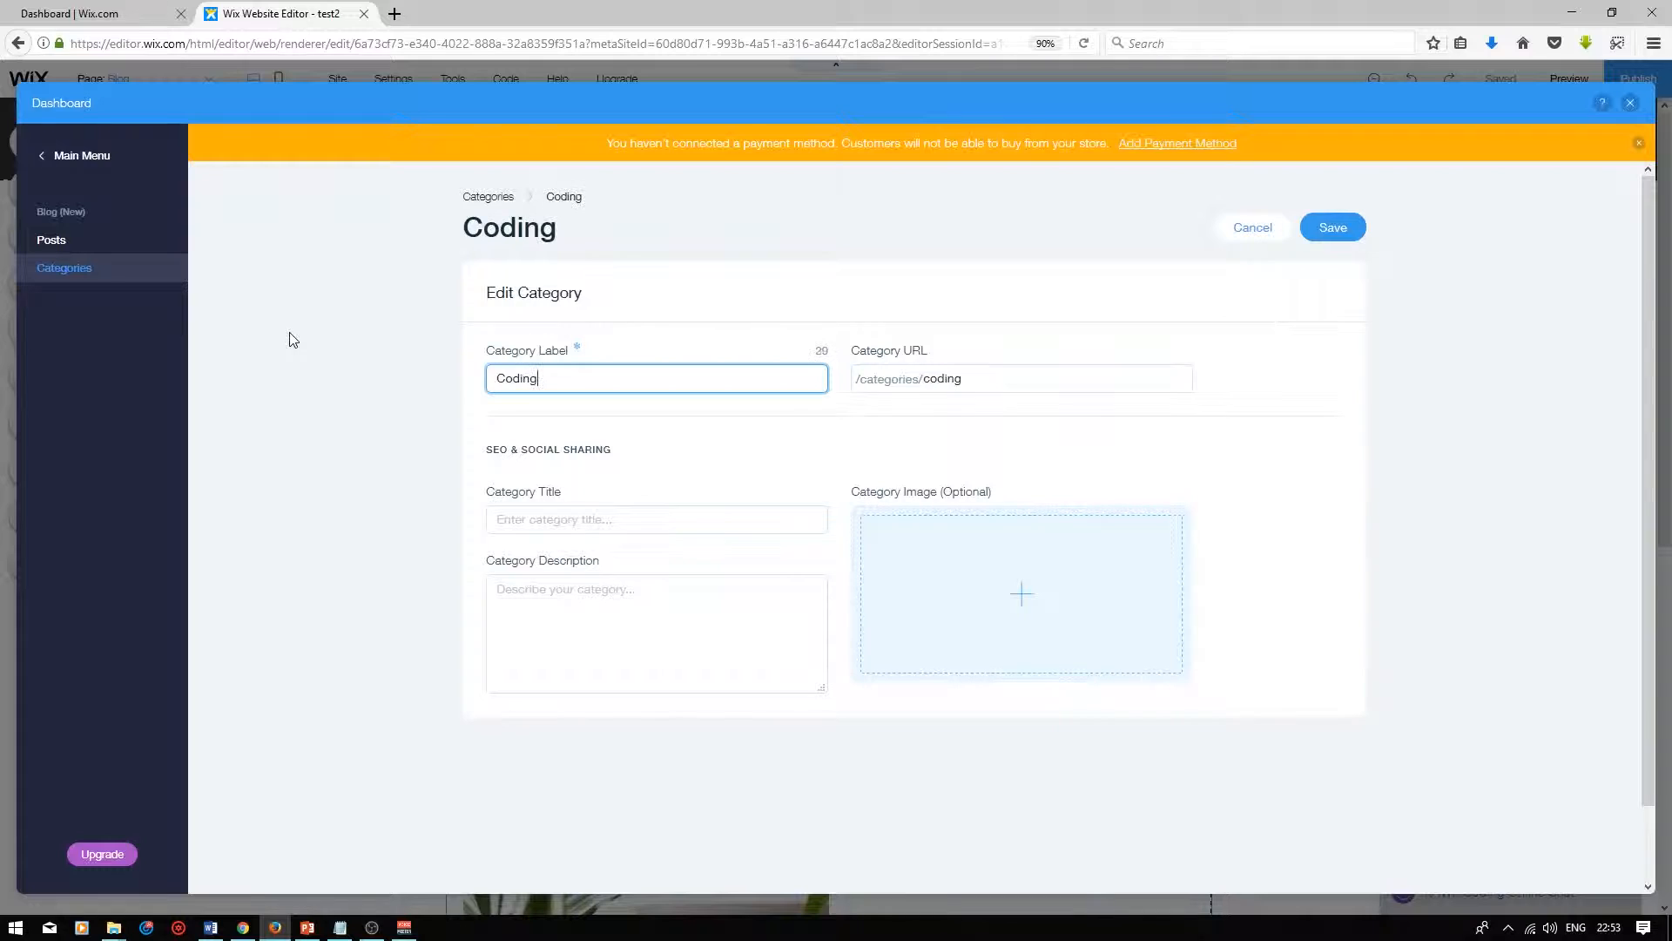
{"action": "left_click", "coordinate": [572, 519]}
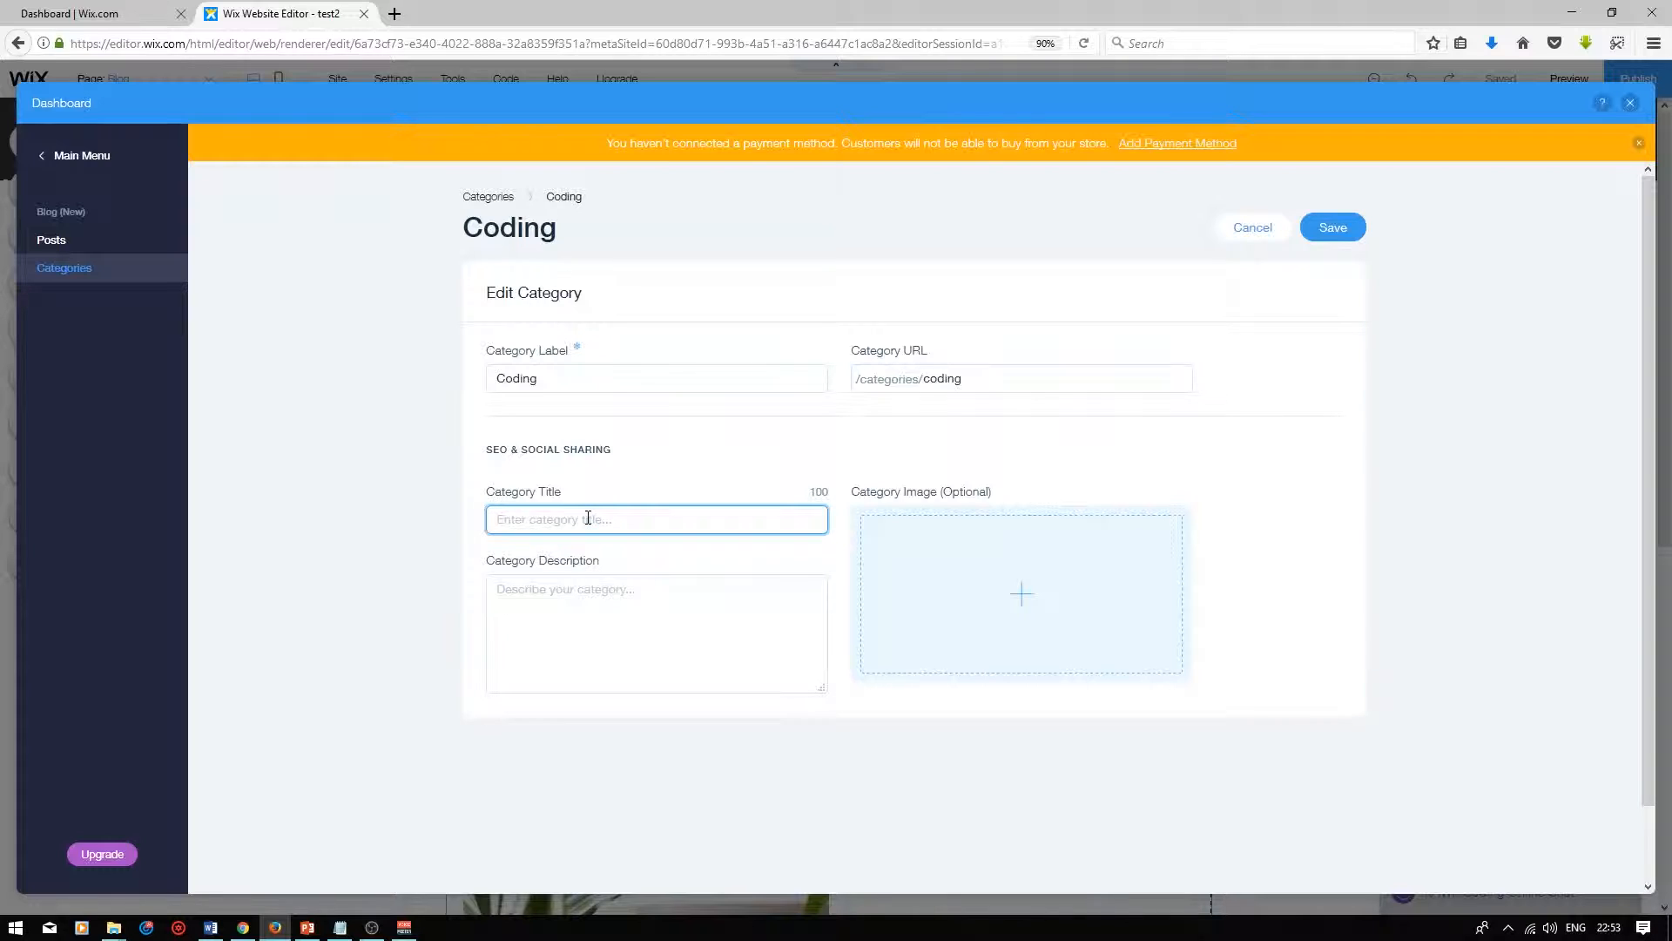
{"action": "type", "text": "Codiong Tutorials"}
{"action": "key", "text": "Tab"}
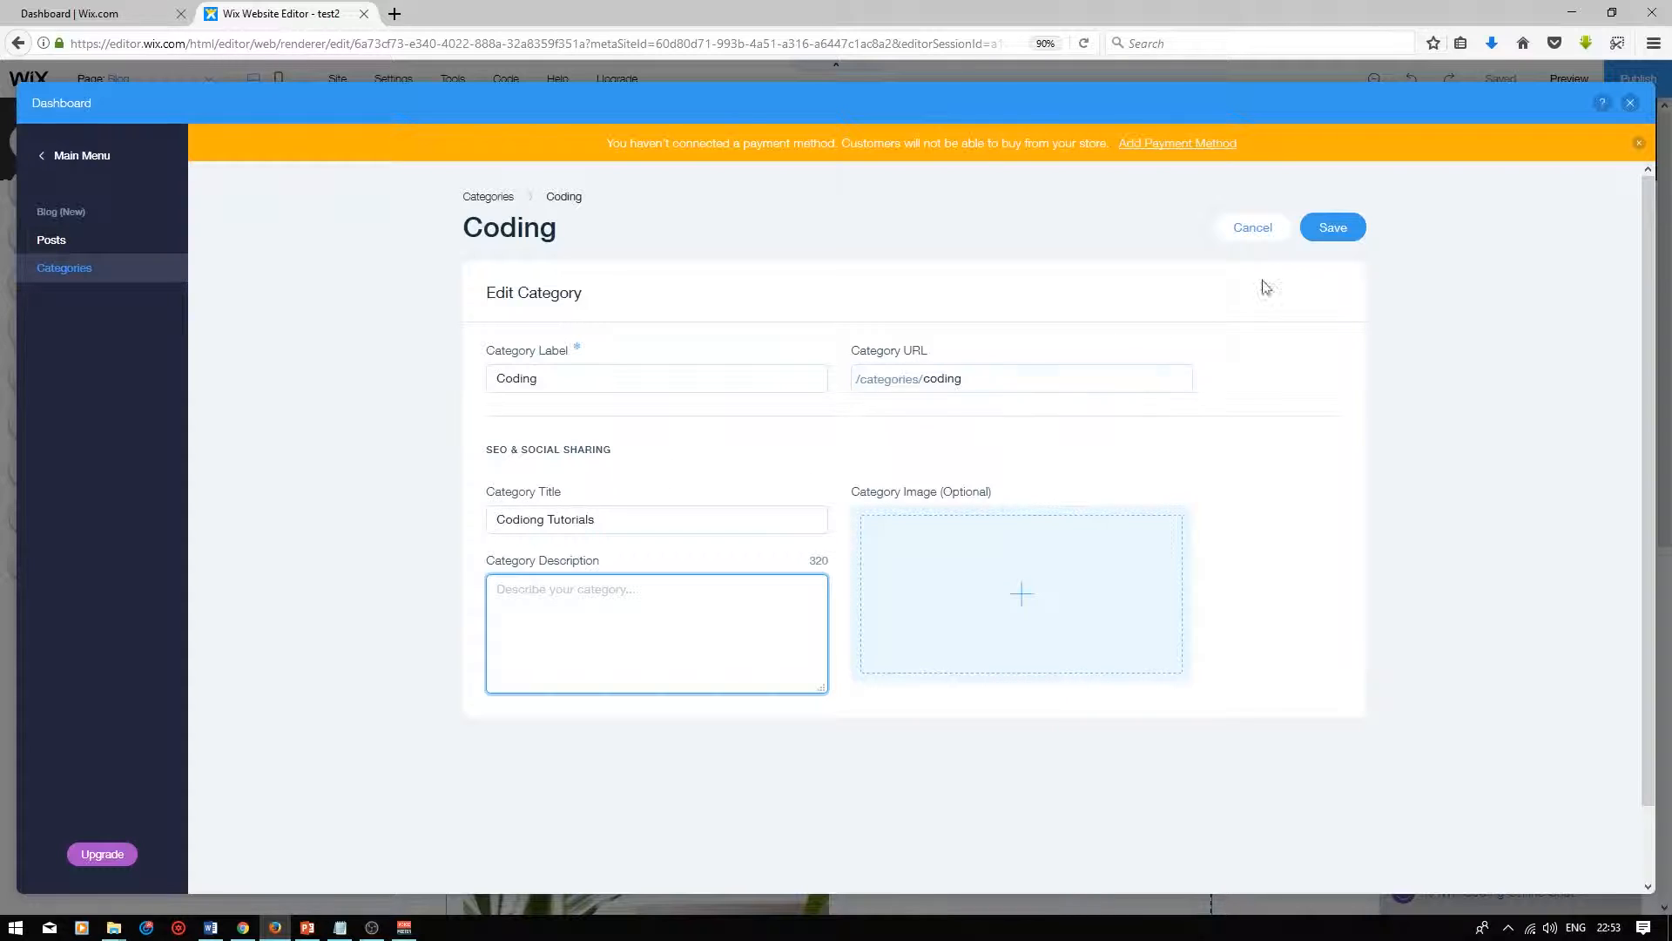
{"action": "left_click", "coordinate": [1330, 229]}
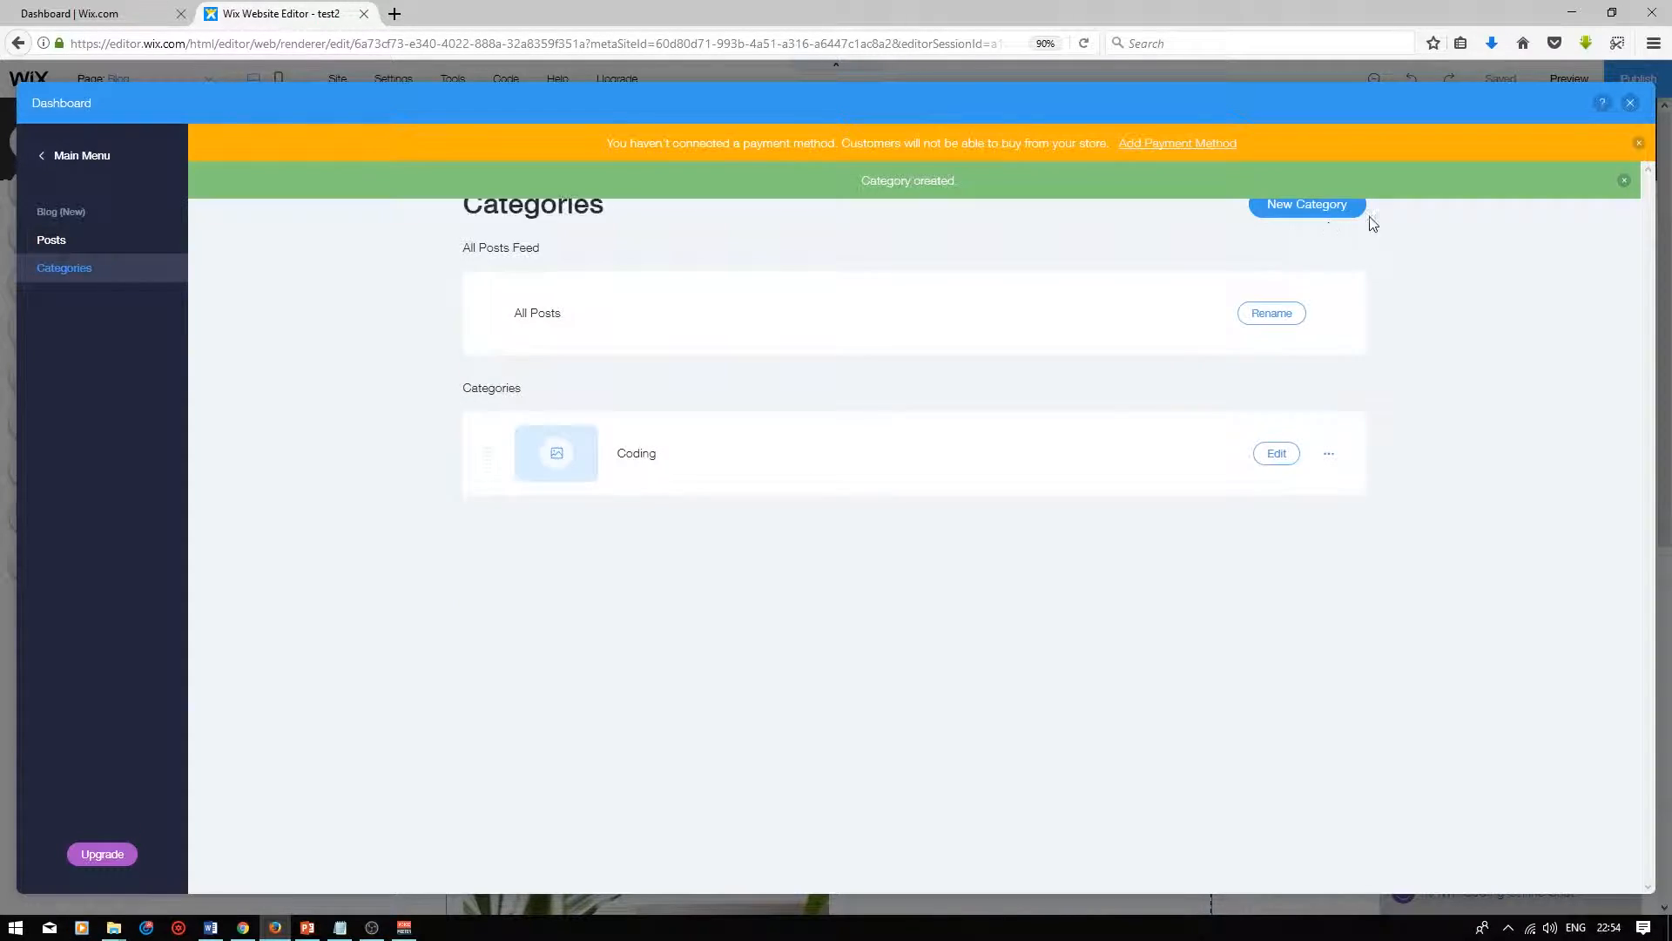
Step: Create and save a blog category labelled "Hardware" with the category title "Hardware Tutorials"
{"action": "left_click", "coordinate": [1319, 213]}
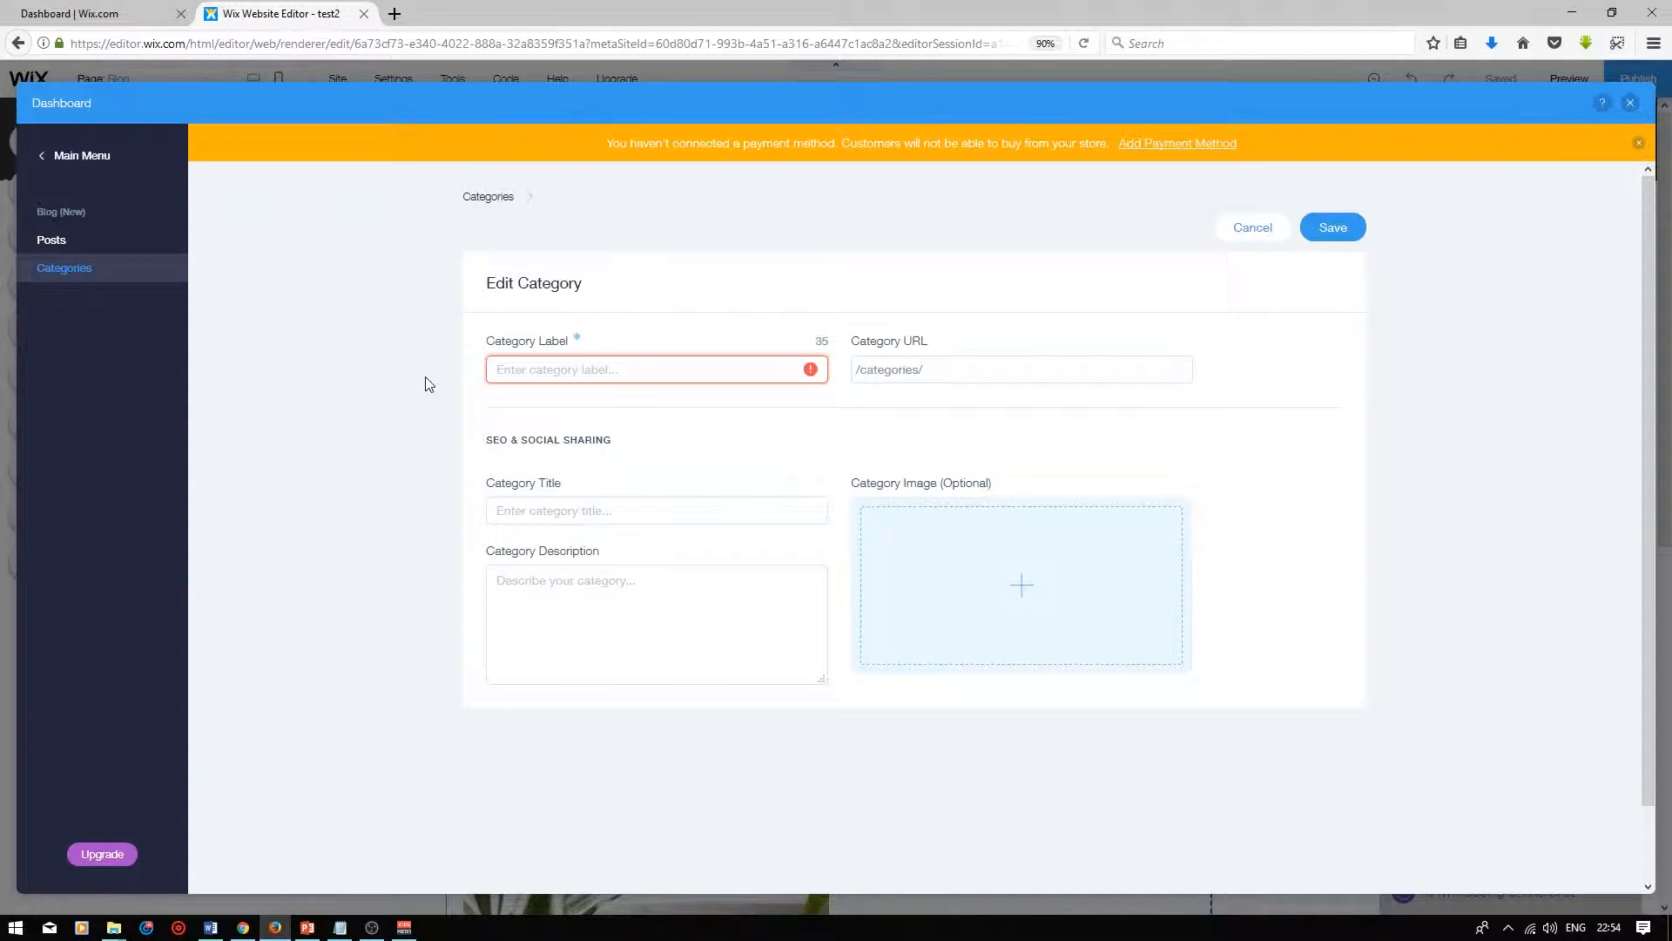
{"action": "type", "text": "Hardware"}
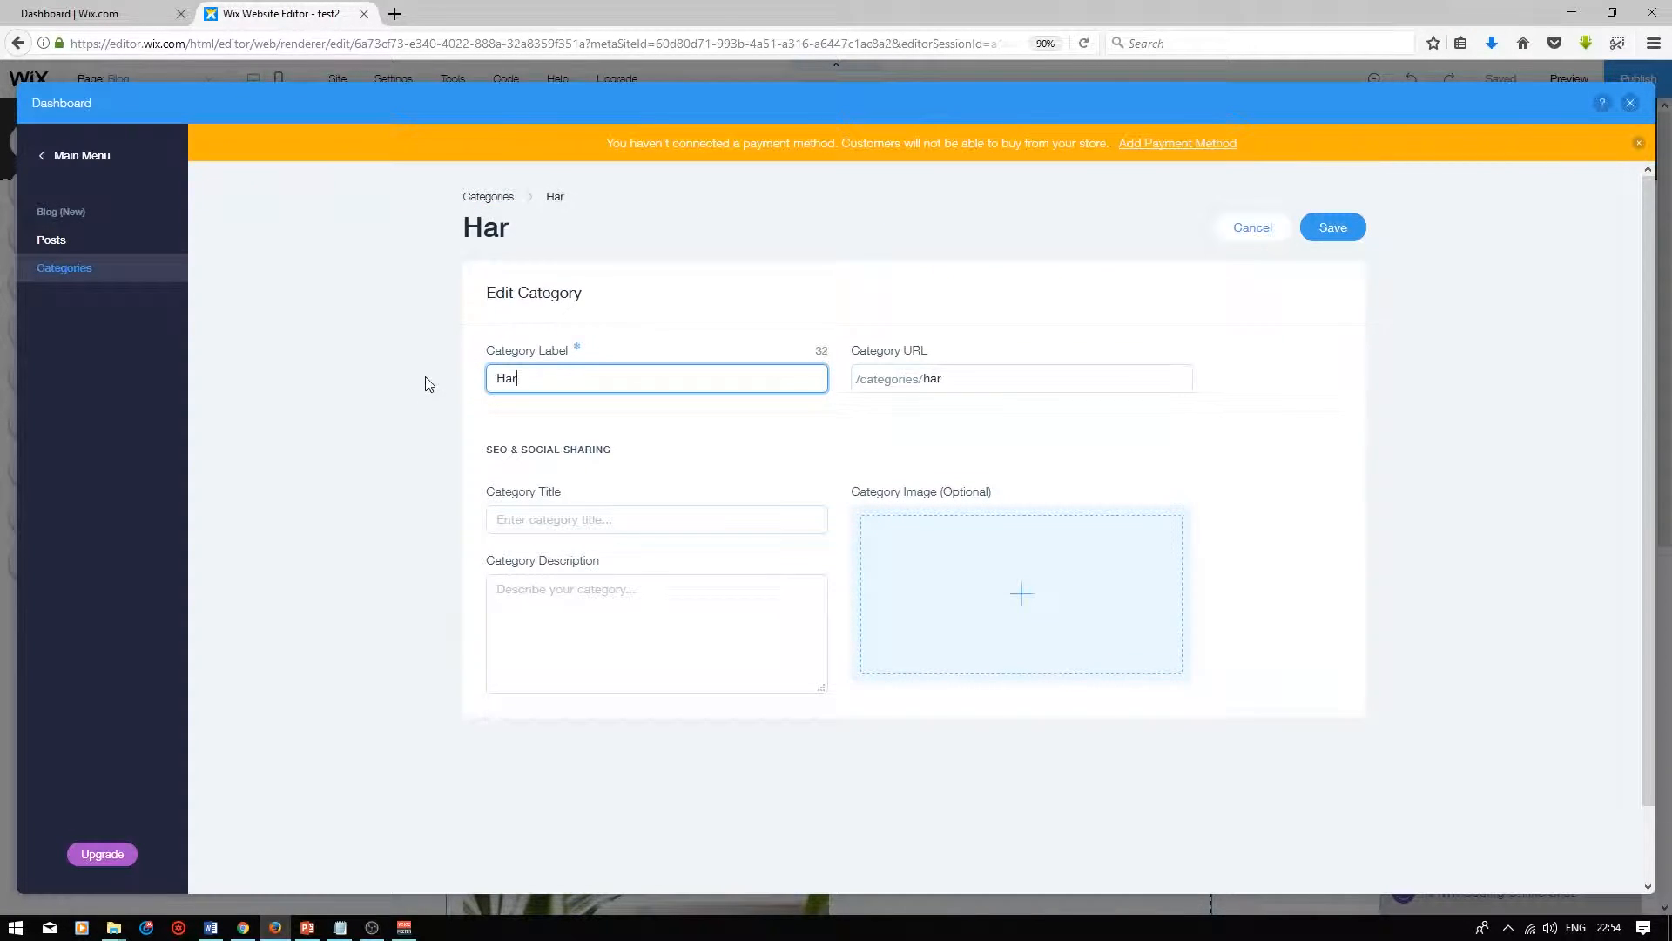
{"action": "key", "text": "Tab"}
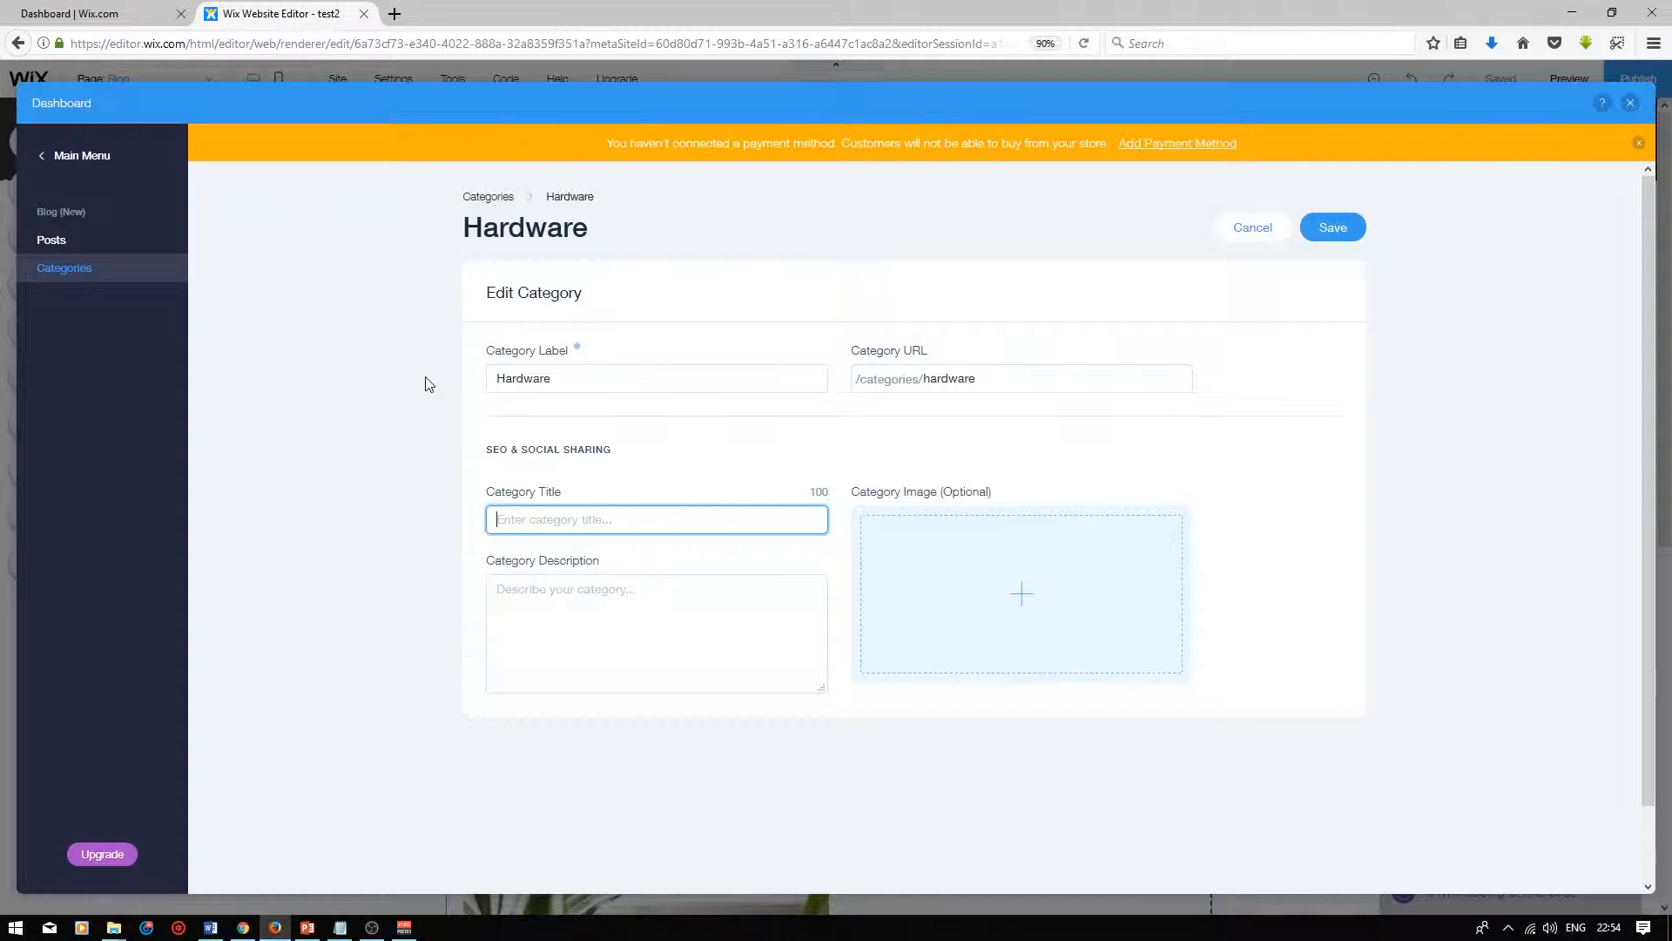
{"action": "type", "text": "Hardware Tutorials"}
{"action": "left_click", "coordinate": [1333, 229]}
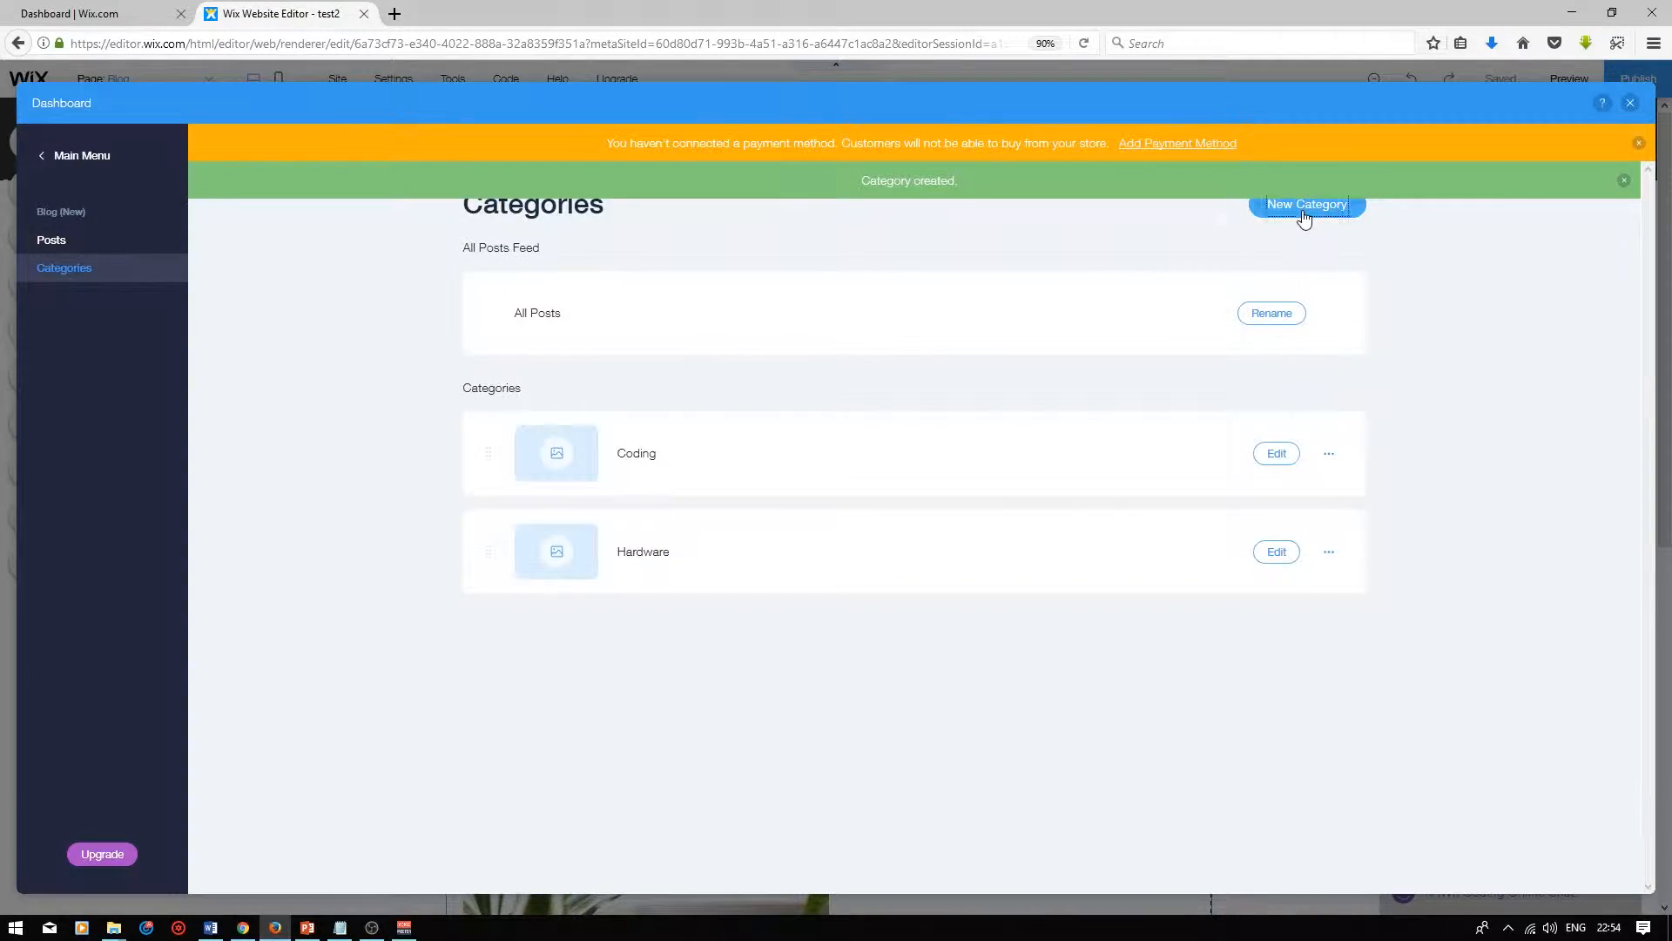
Step: Create and save a blog category labelled "Web Deisgn" with the category title "Web Design Tutorials"
{"action": "left_click", "coordinate": [1307, 214]}
{"action": "key", "text": "ctrl+a"}
{"action": "key", "text": "BackSpace"}
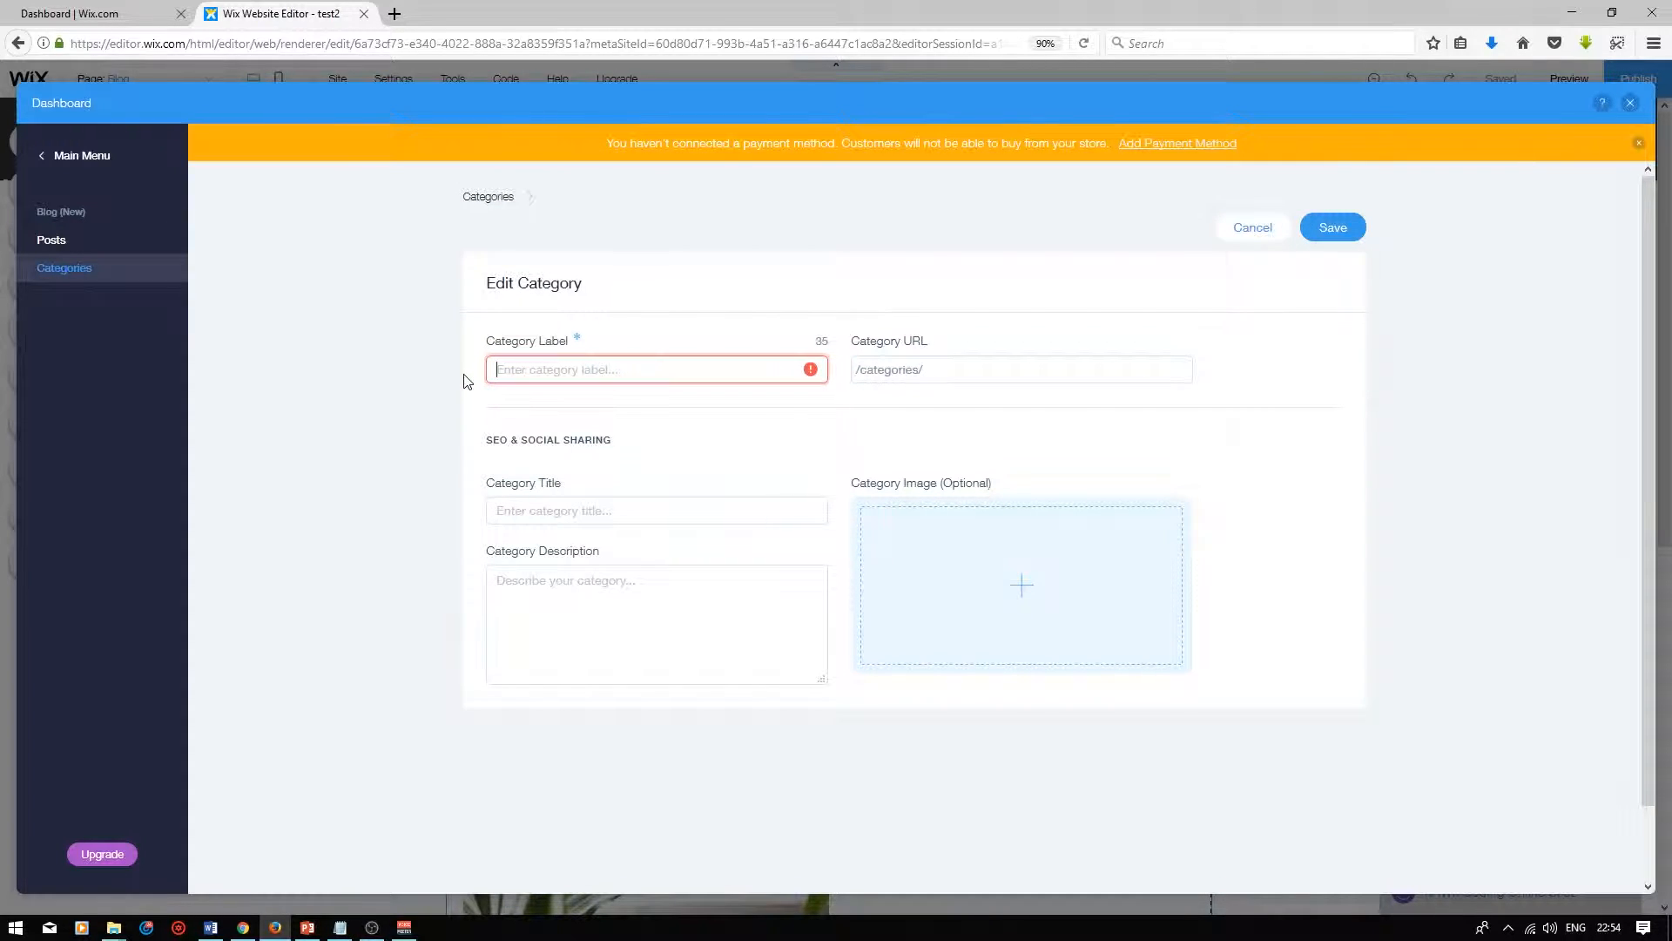
{"action": "type", "text": "Web Design Tuto"}
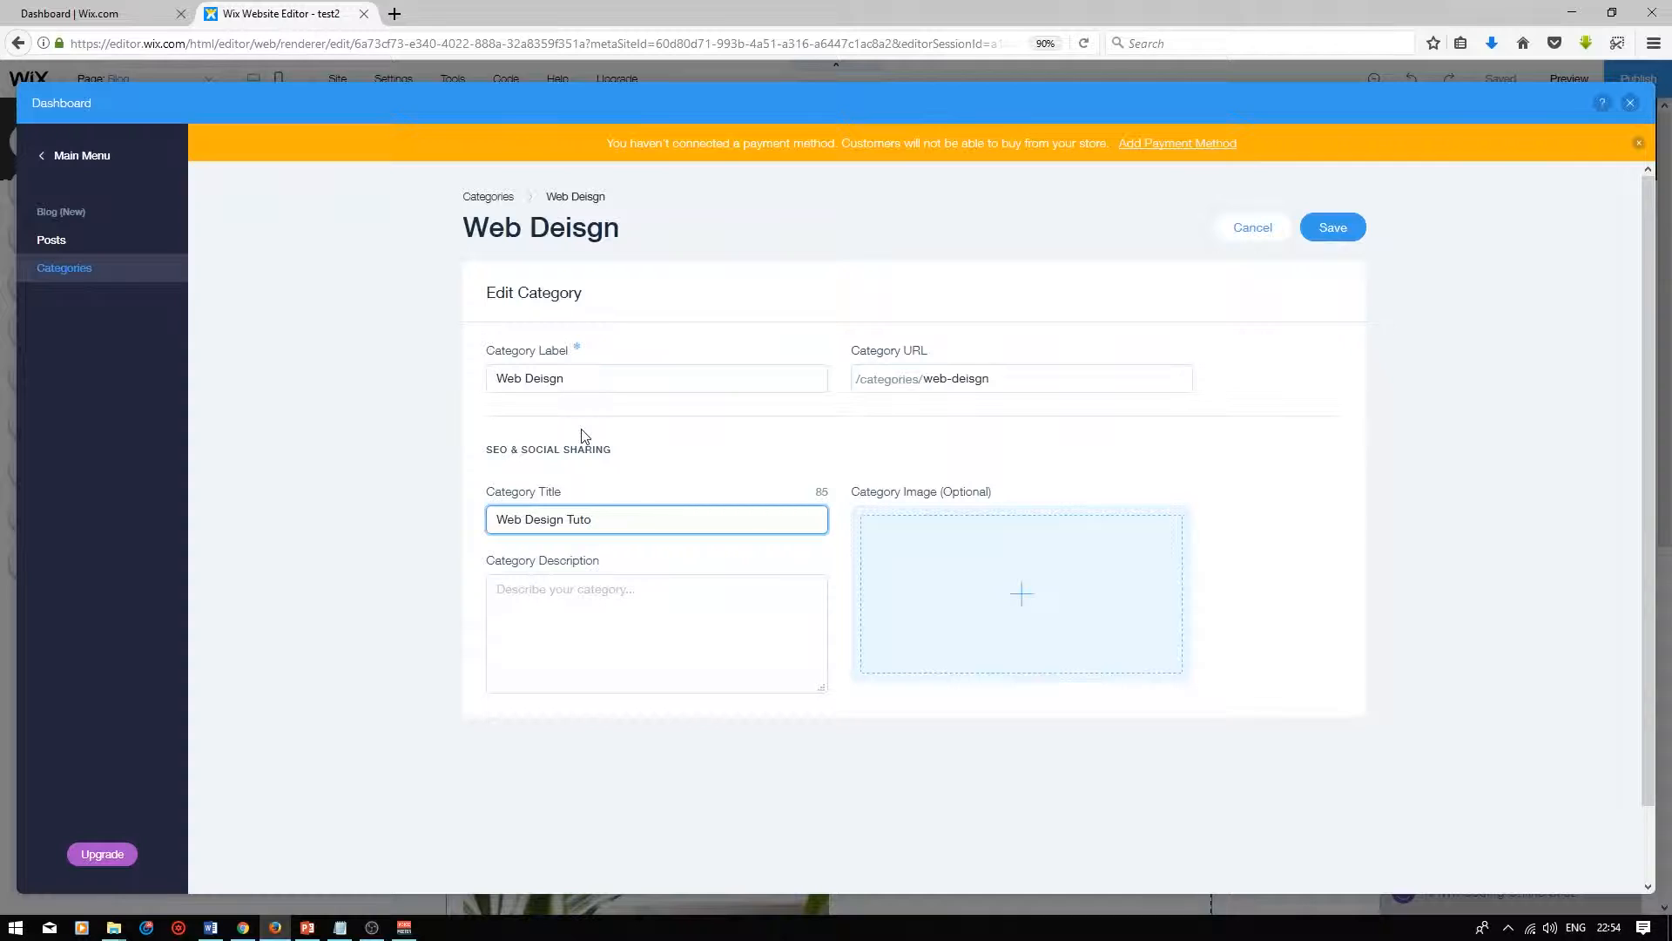
{"action": "type", "text": "als"}
{"action": "left_click", "coordinate": [1335, 230]}
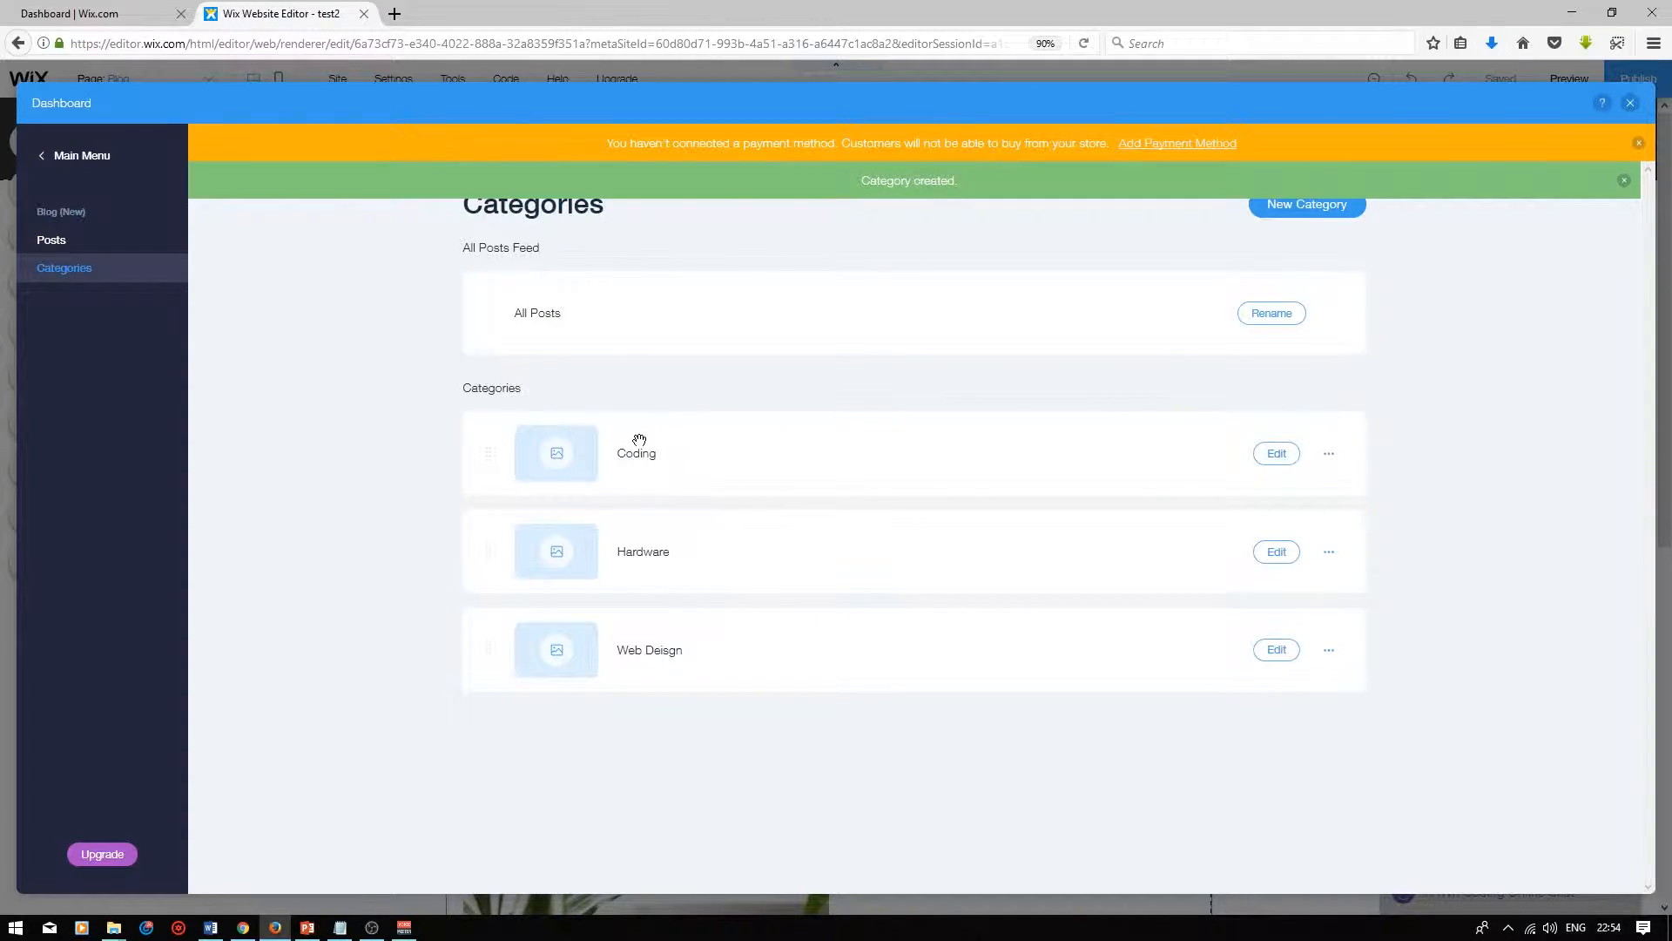
Step: Start a new blog post from the posts list and title it "Coding Tutorials"
{"action": "left_click", "coordinate": [52, 242]}
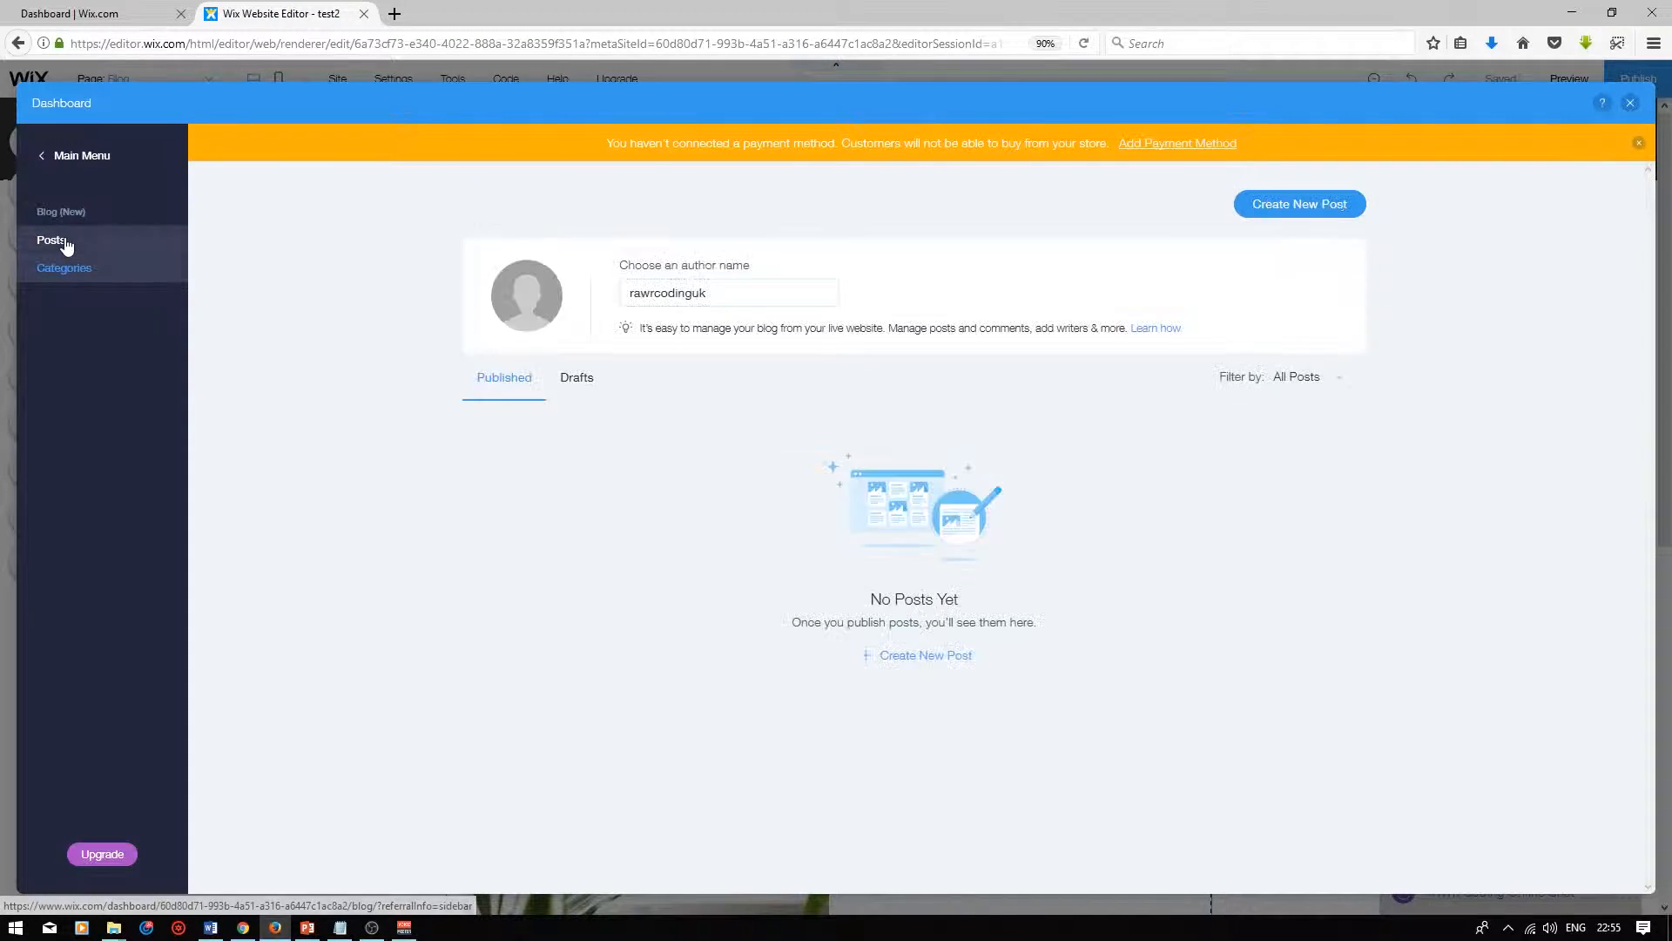
{"action": "left_click", "coordinate": [1321, 205]}
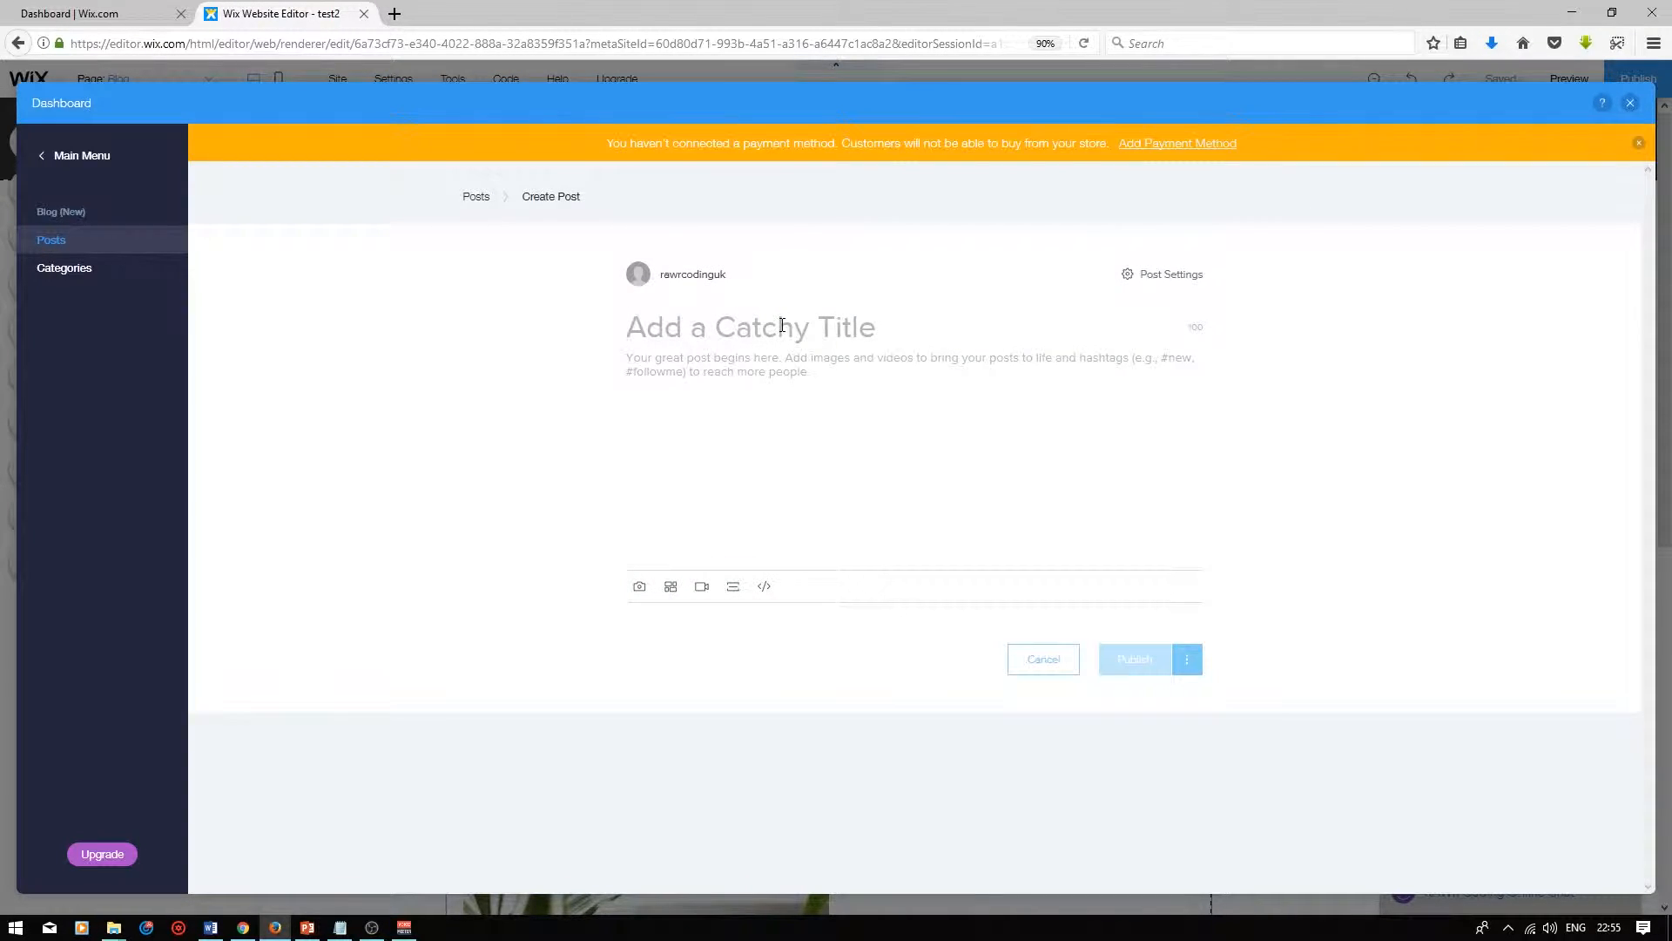
{"action": "left_click", "coordinate": [781, 326]}
{"action": "type", "text": "Coding Tutorials"}
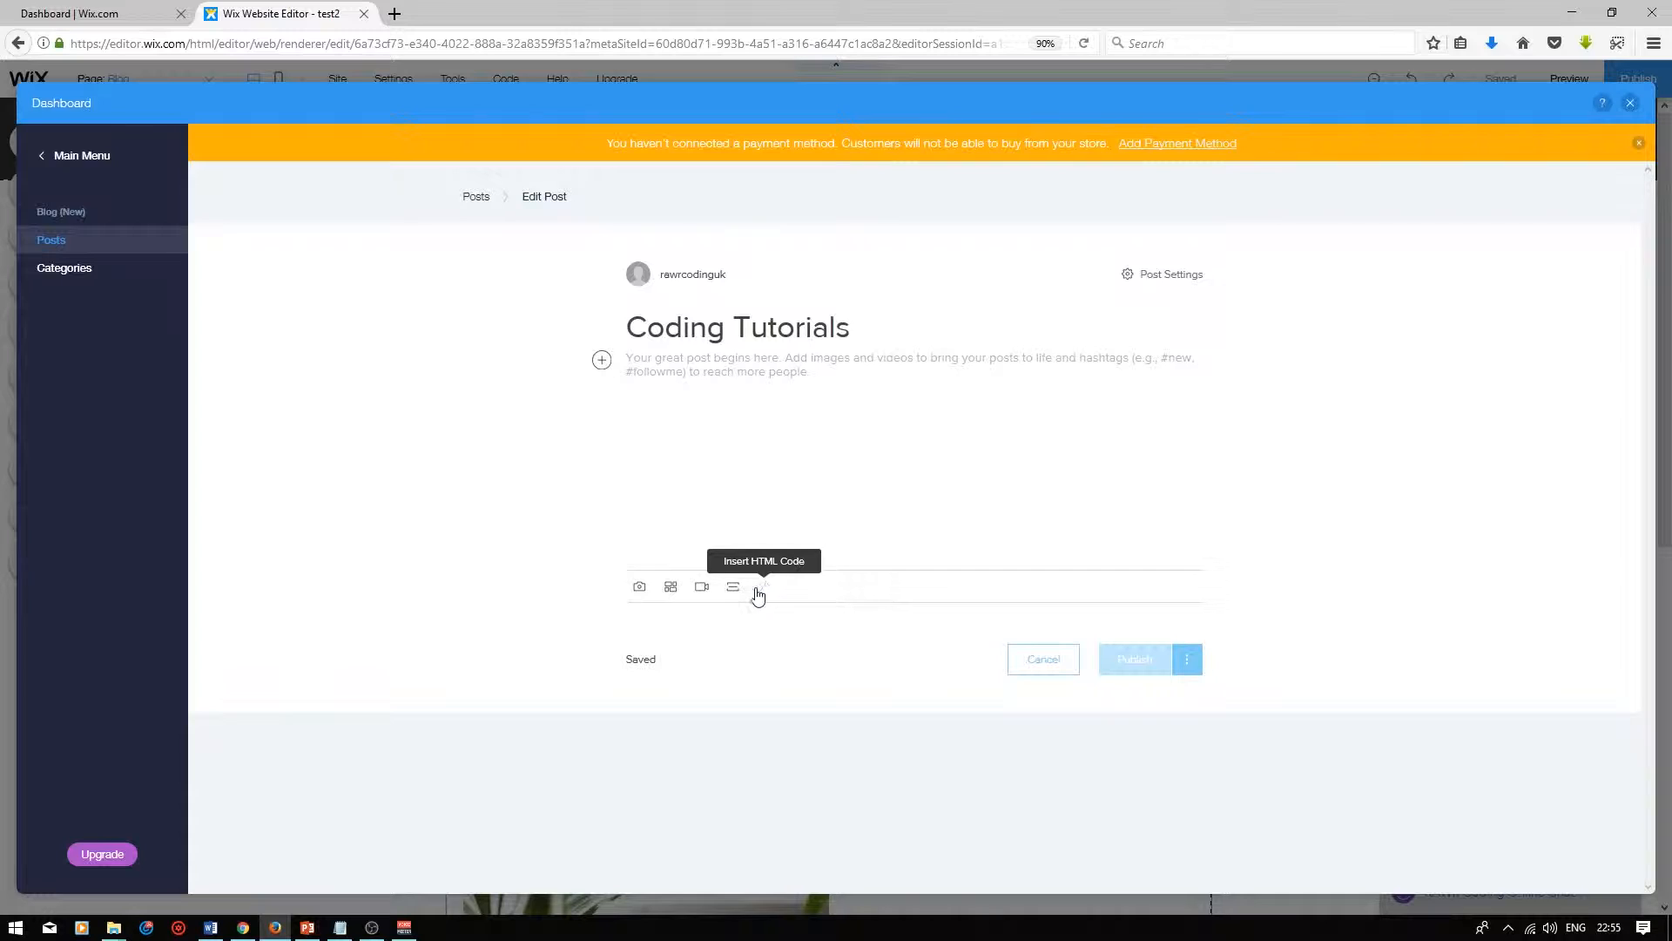
Step: Insert the free Wix image "Man Typing on a Laptop" from the Technology category into the post
{"action": "left_click", "coordinate": [641, 590]}
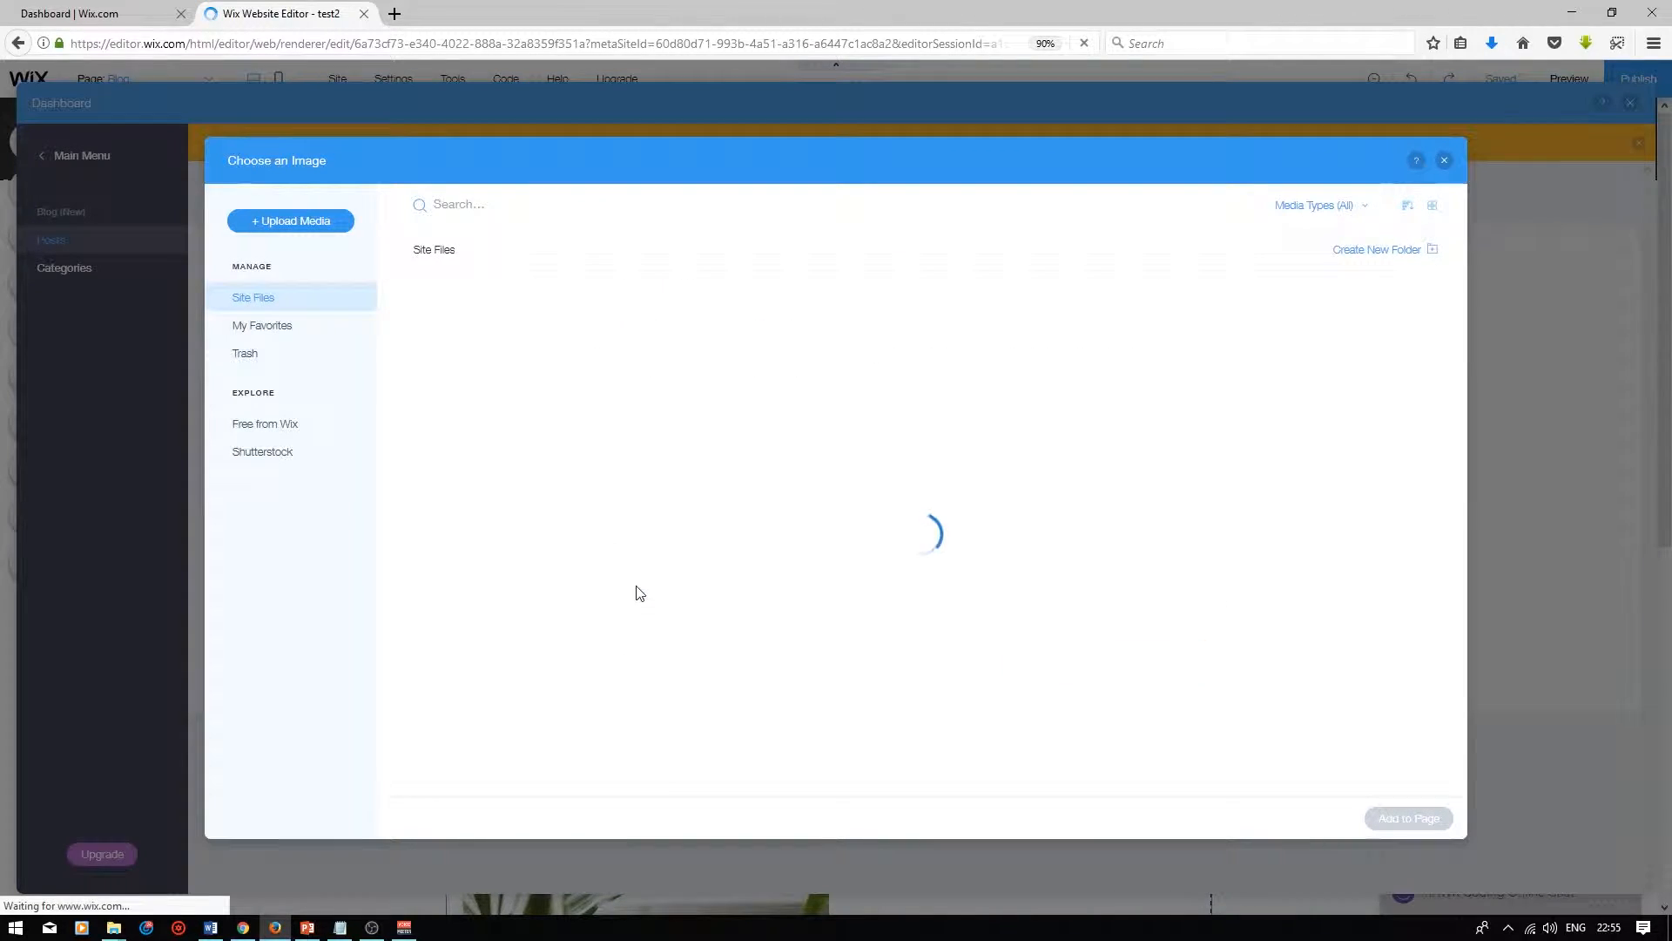
{"action": "left_click", "coordinate": [275, 427]}
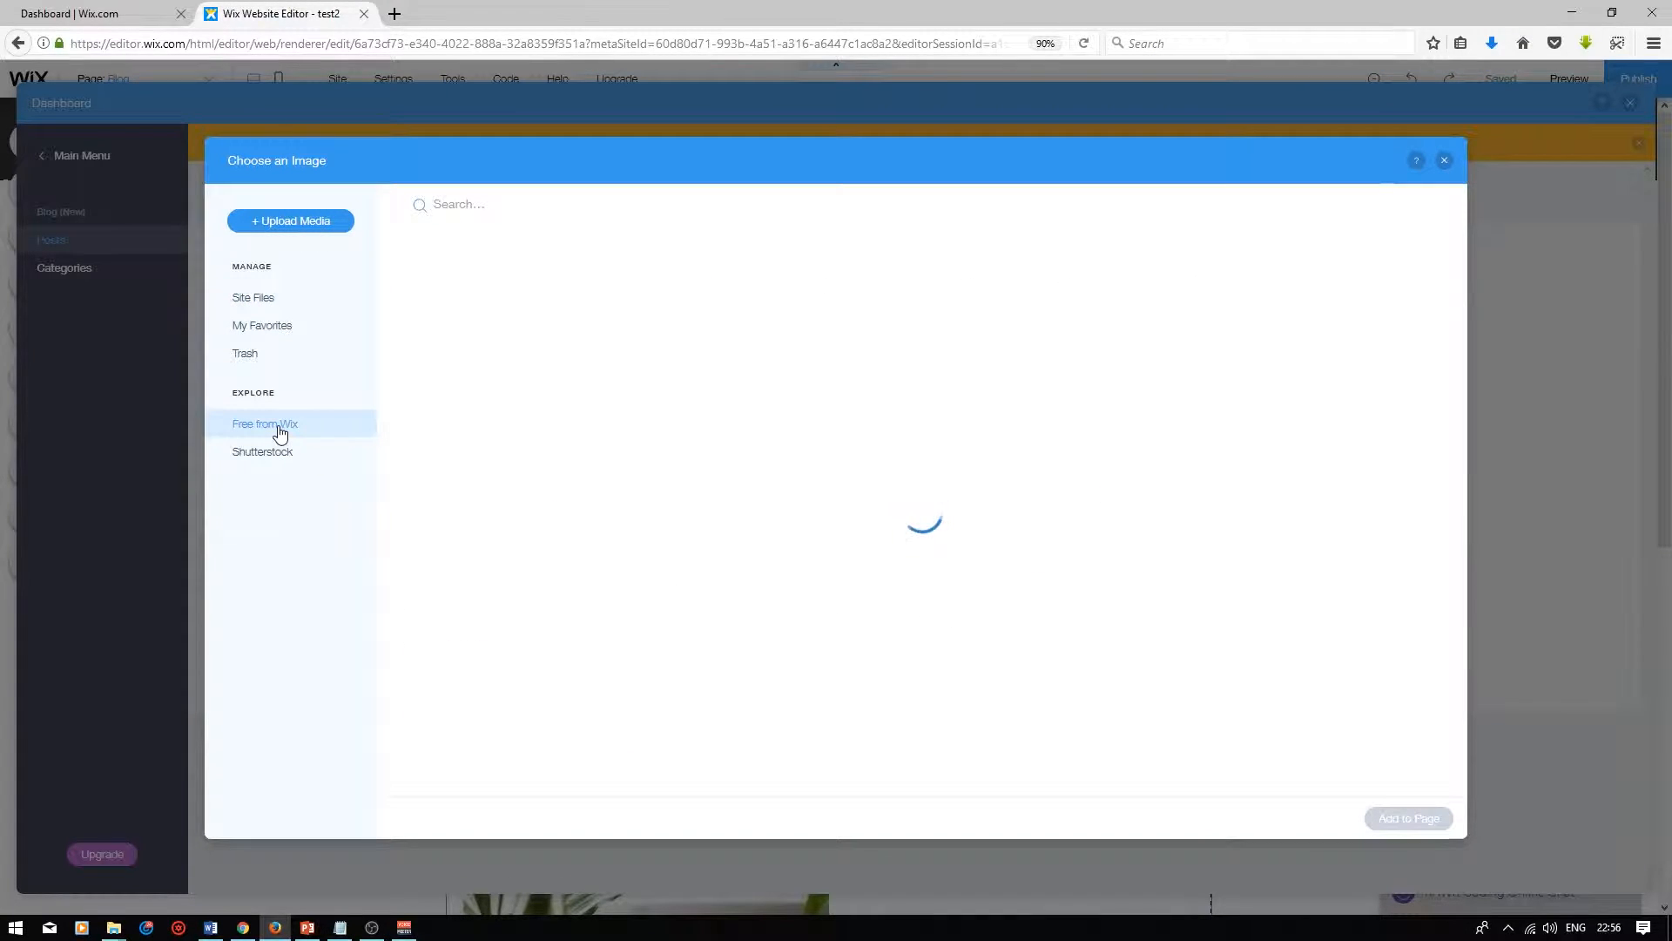
{"action": "left_click", "coordinate": [907, 300]}
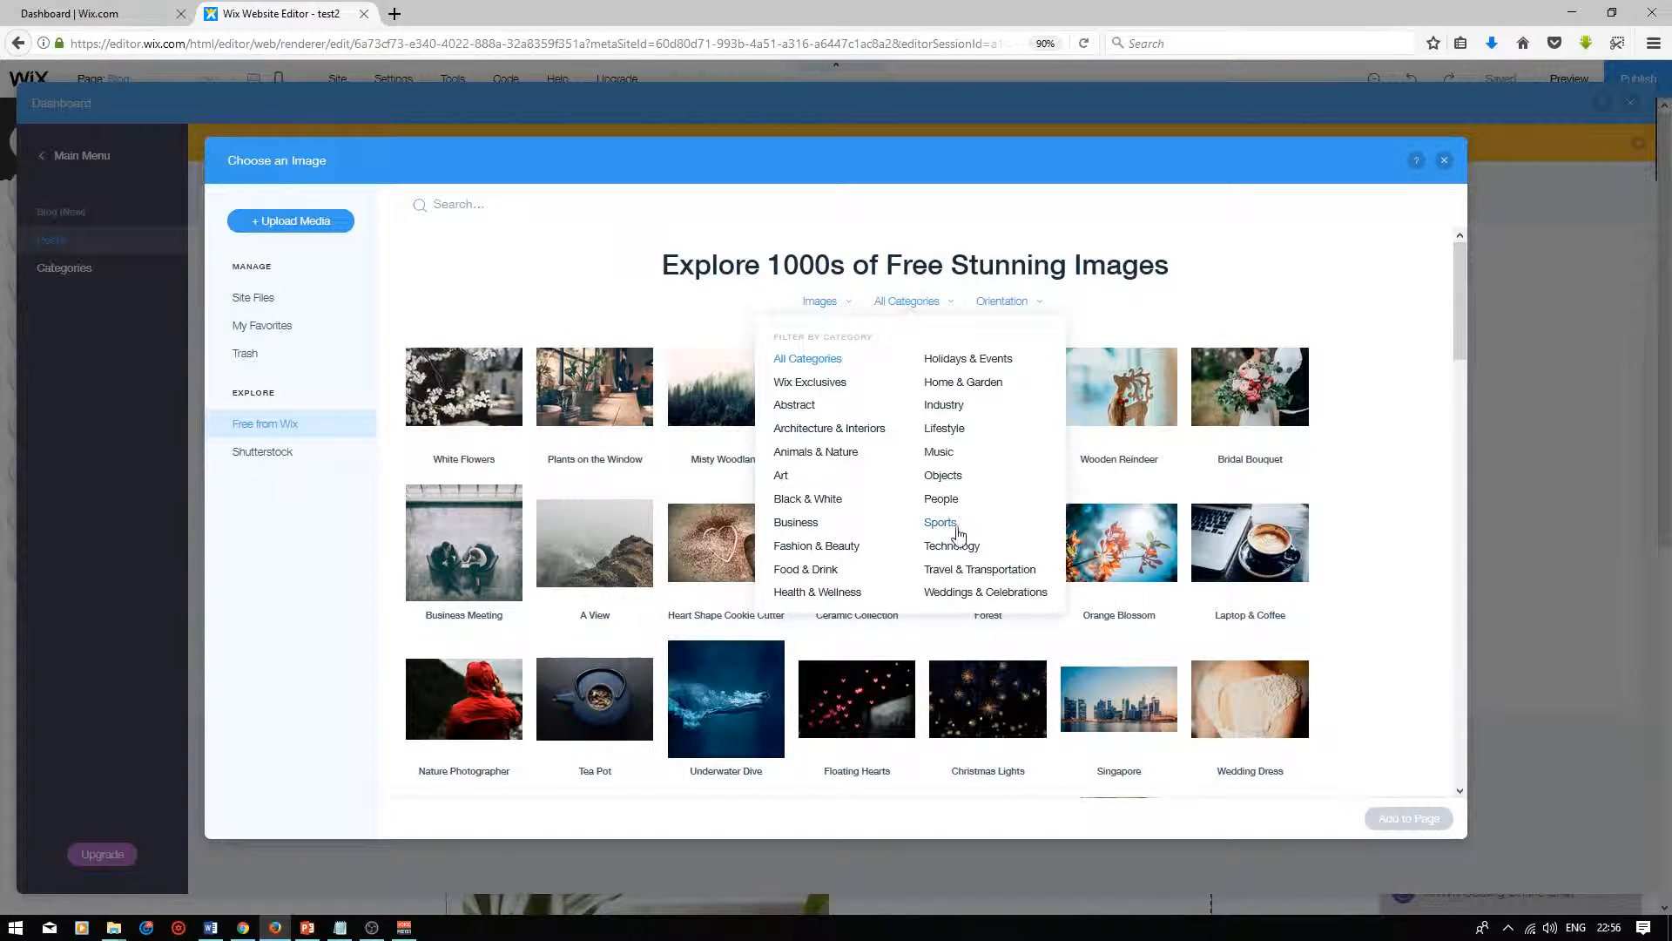
{"action": "left_click", "coordinate": [958, 550]}
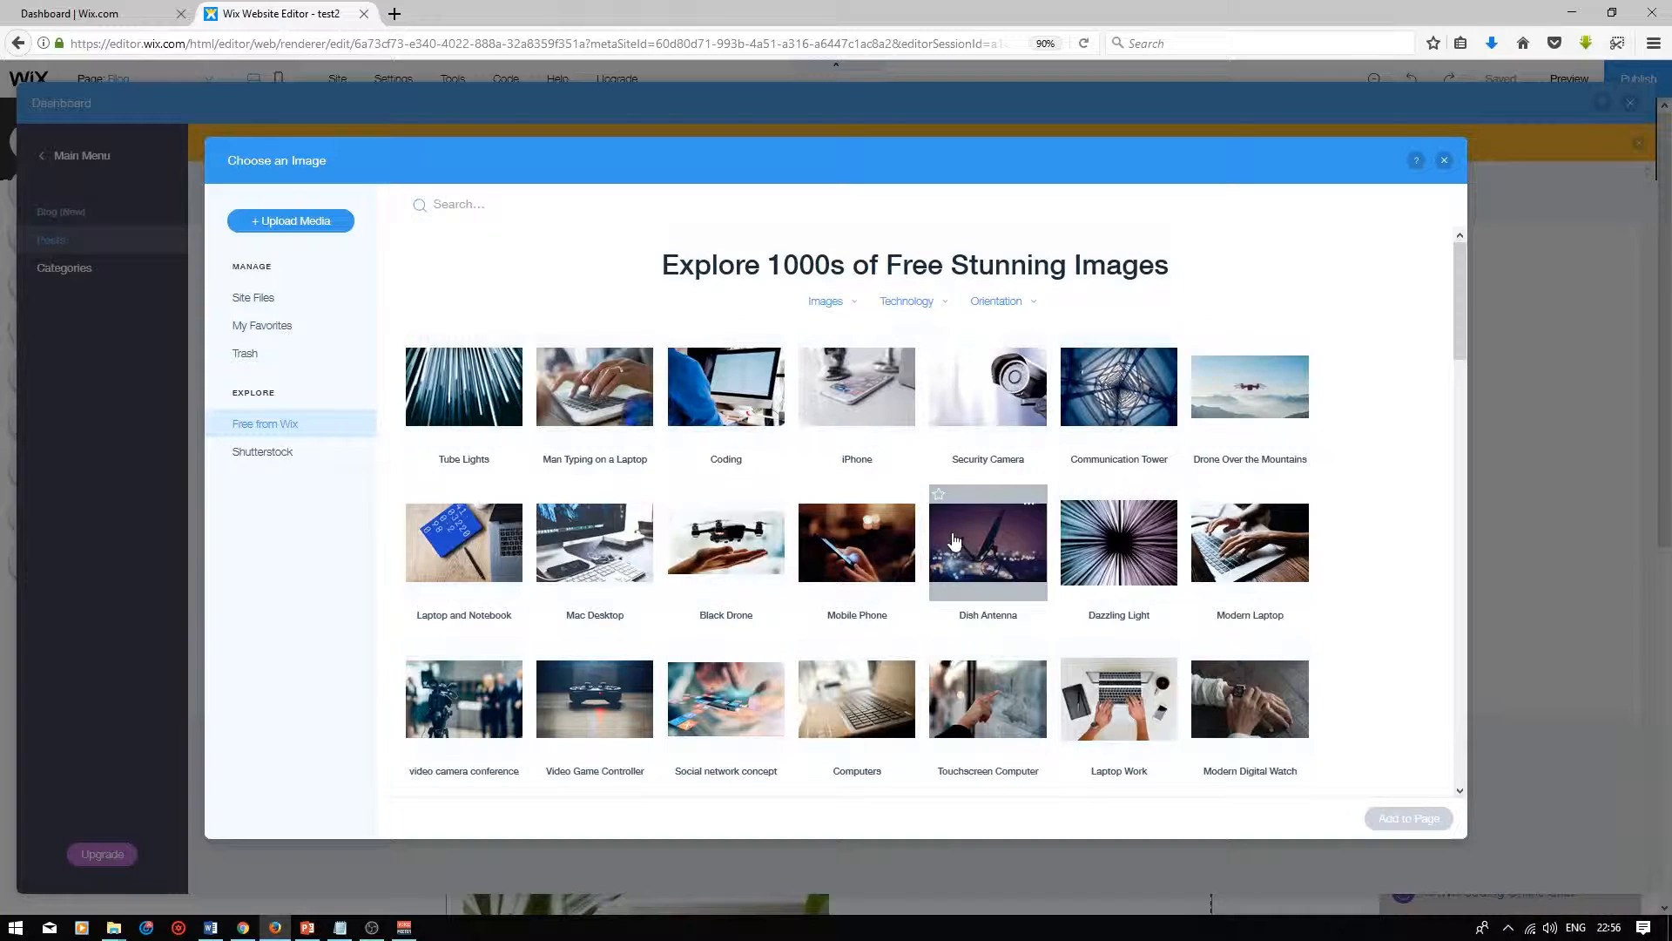
{"action": "left_click", "coordinate": [592, 409]}
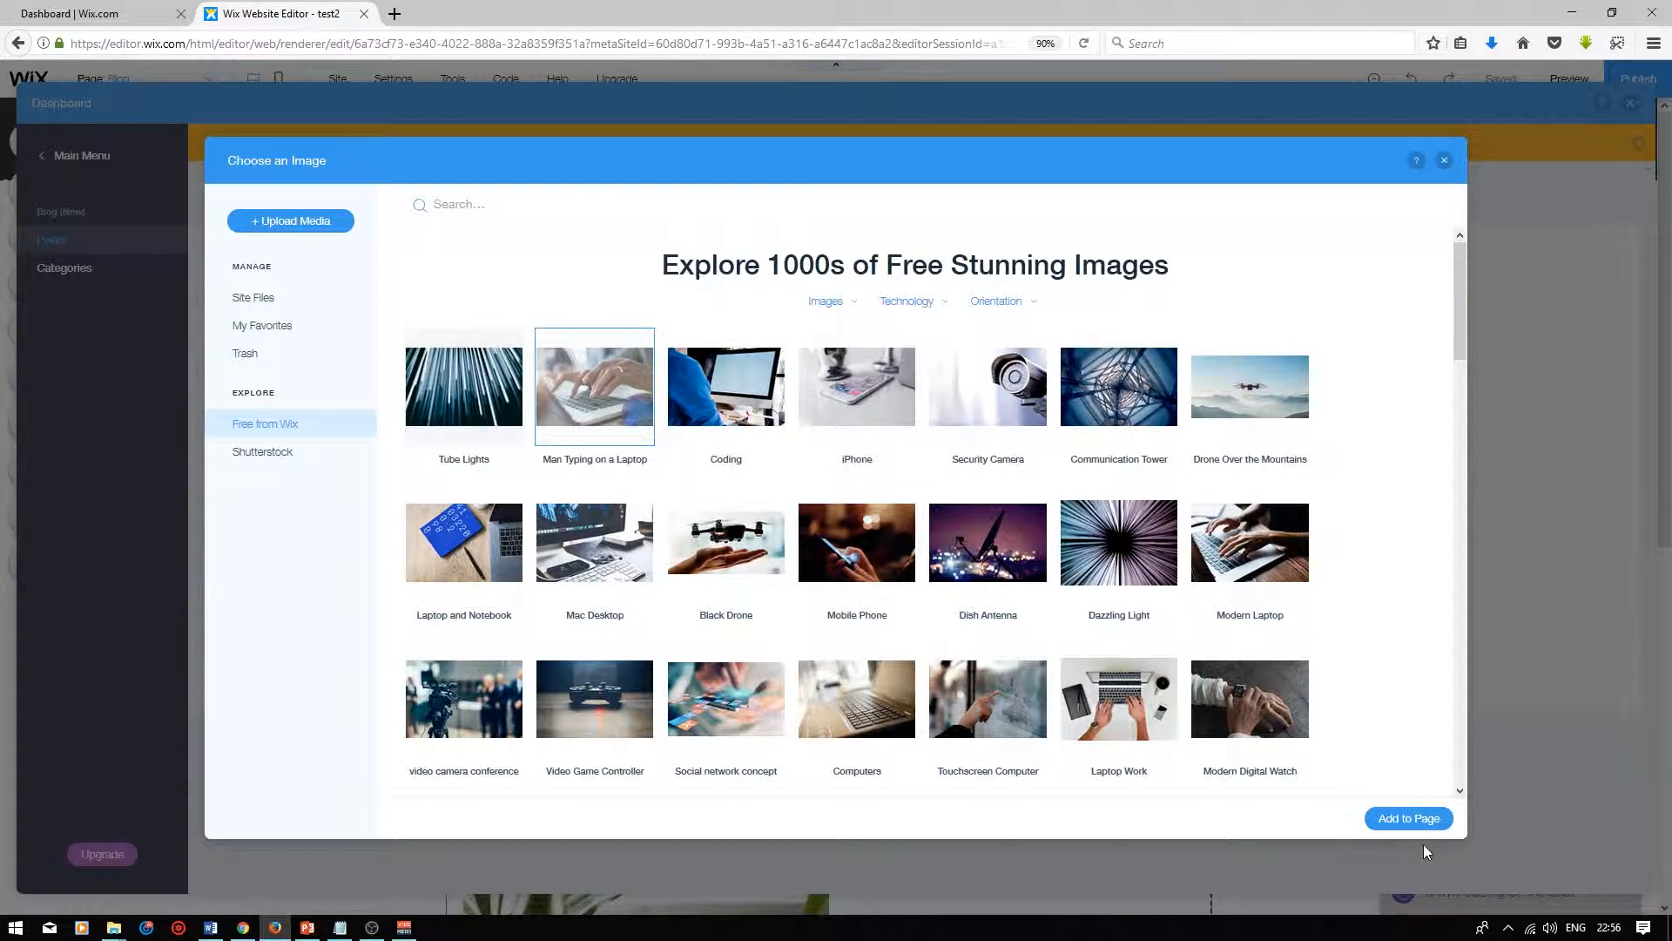
{"action": "left_click", "coordinate": [1406, 822]}
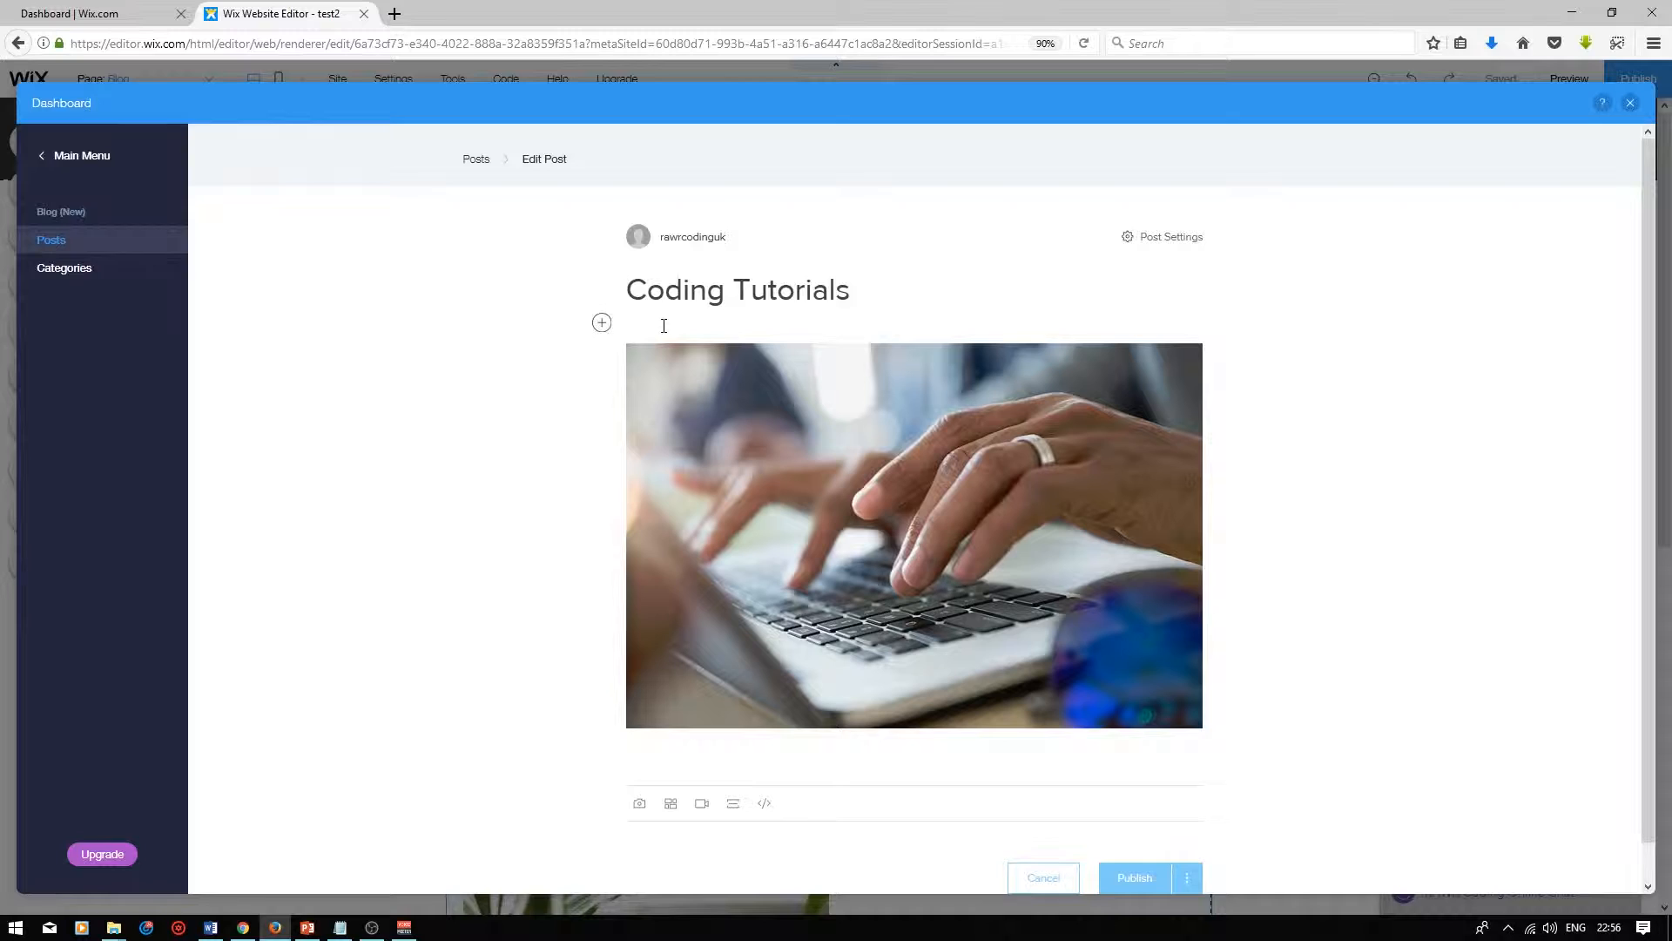
Step: Add the body text "This blog post is a coding tutorial." above the image and publish the post
{"action": "type", "text": "T"}
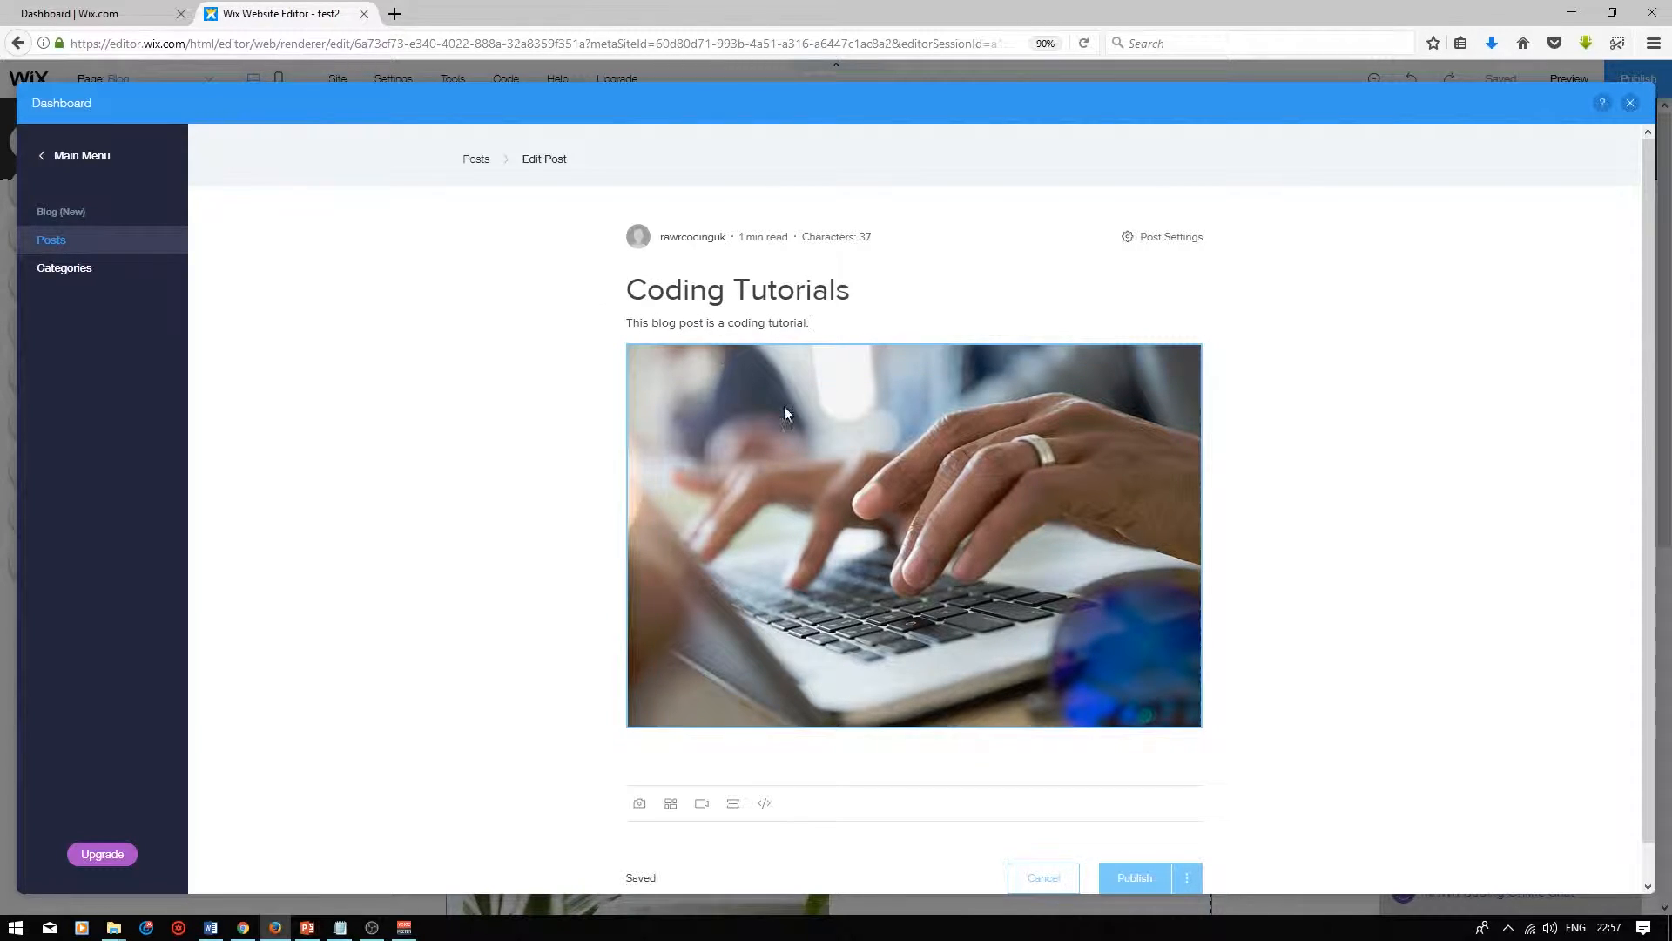
{"action": "scroll", "coordinate": [1088, 708], "scroll_direction": "down", "scroll_amount": 1}
{"action": "left_click", "coordinate": [1133, 840]}
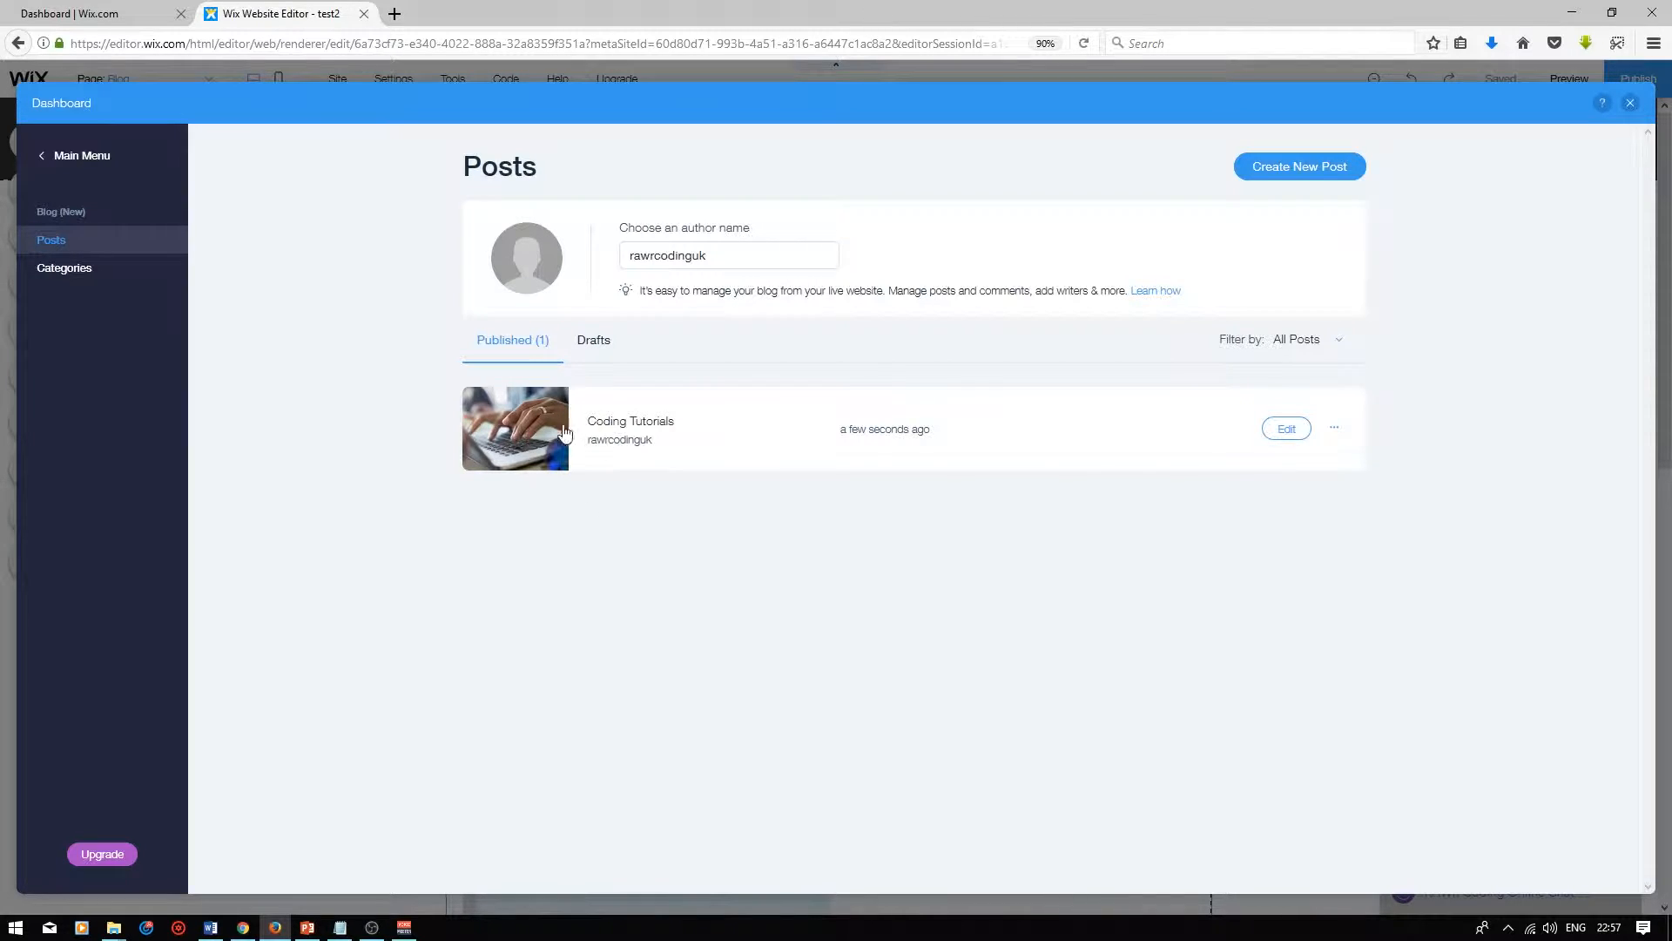
Step: Create another blog post titled "Hardware Tutorial" with the body text "This is a hardware tutorial"
{"action": "left_click", "coordinate": [1306, 168]}
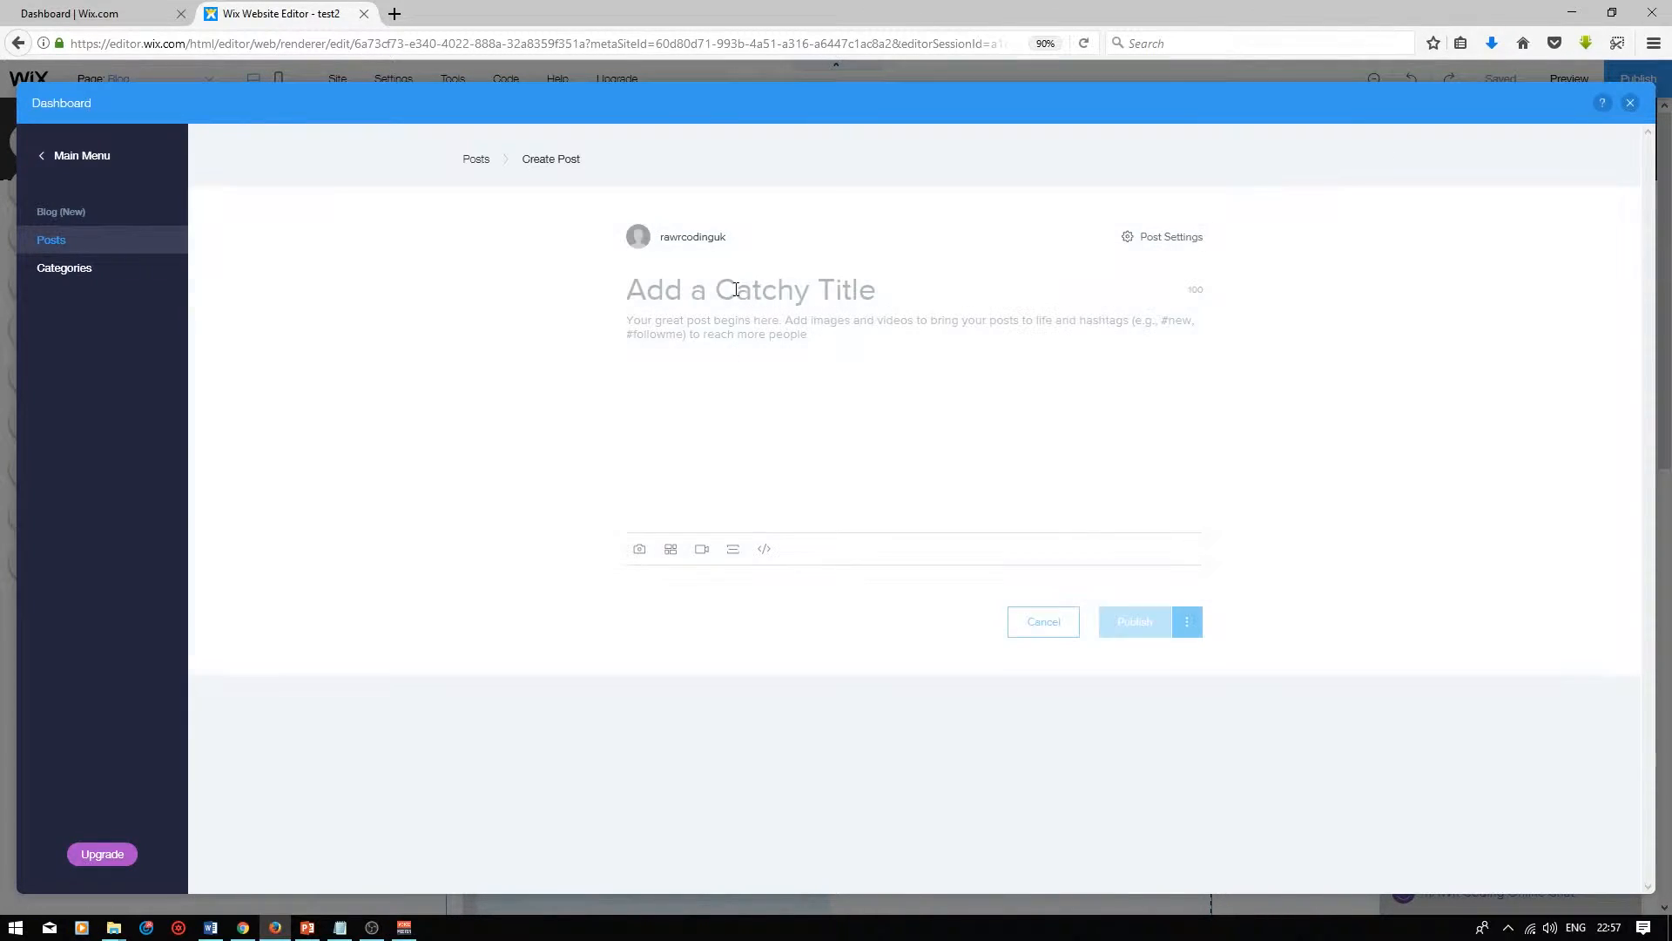
{"action": "type", "text": "Hardware Tutorials"}
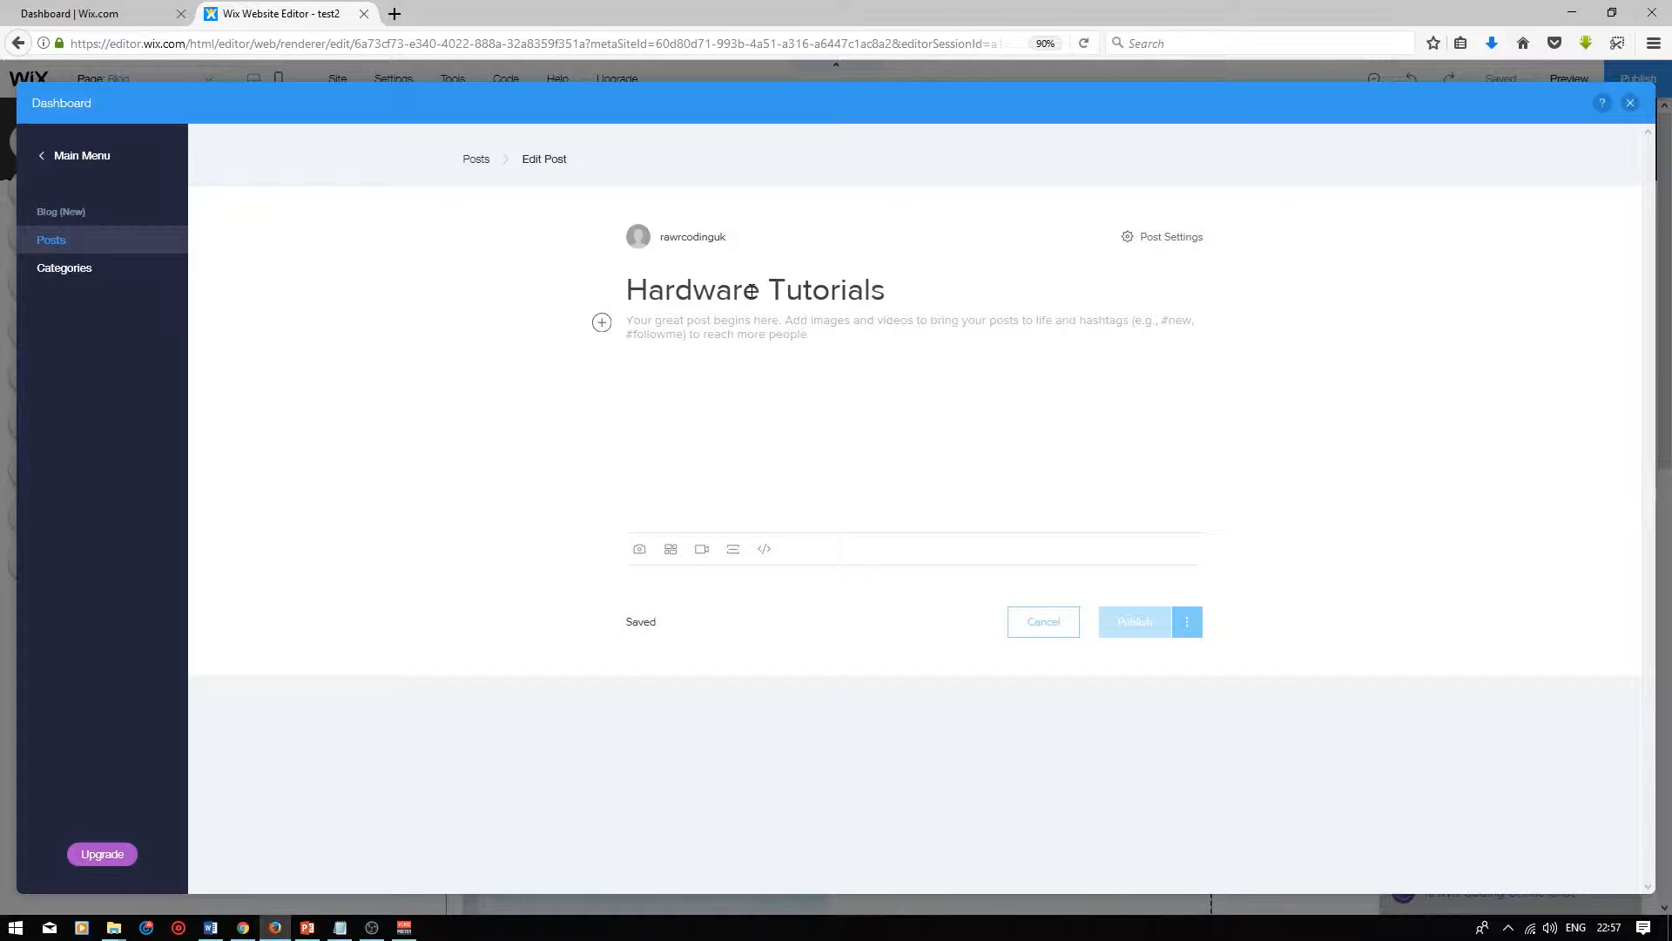
{"action": "type", "text": "This is a hardware tutorial"}
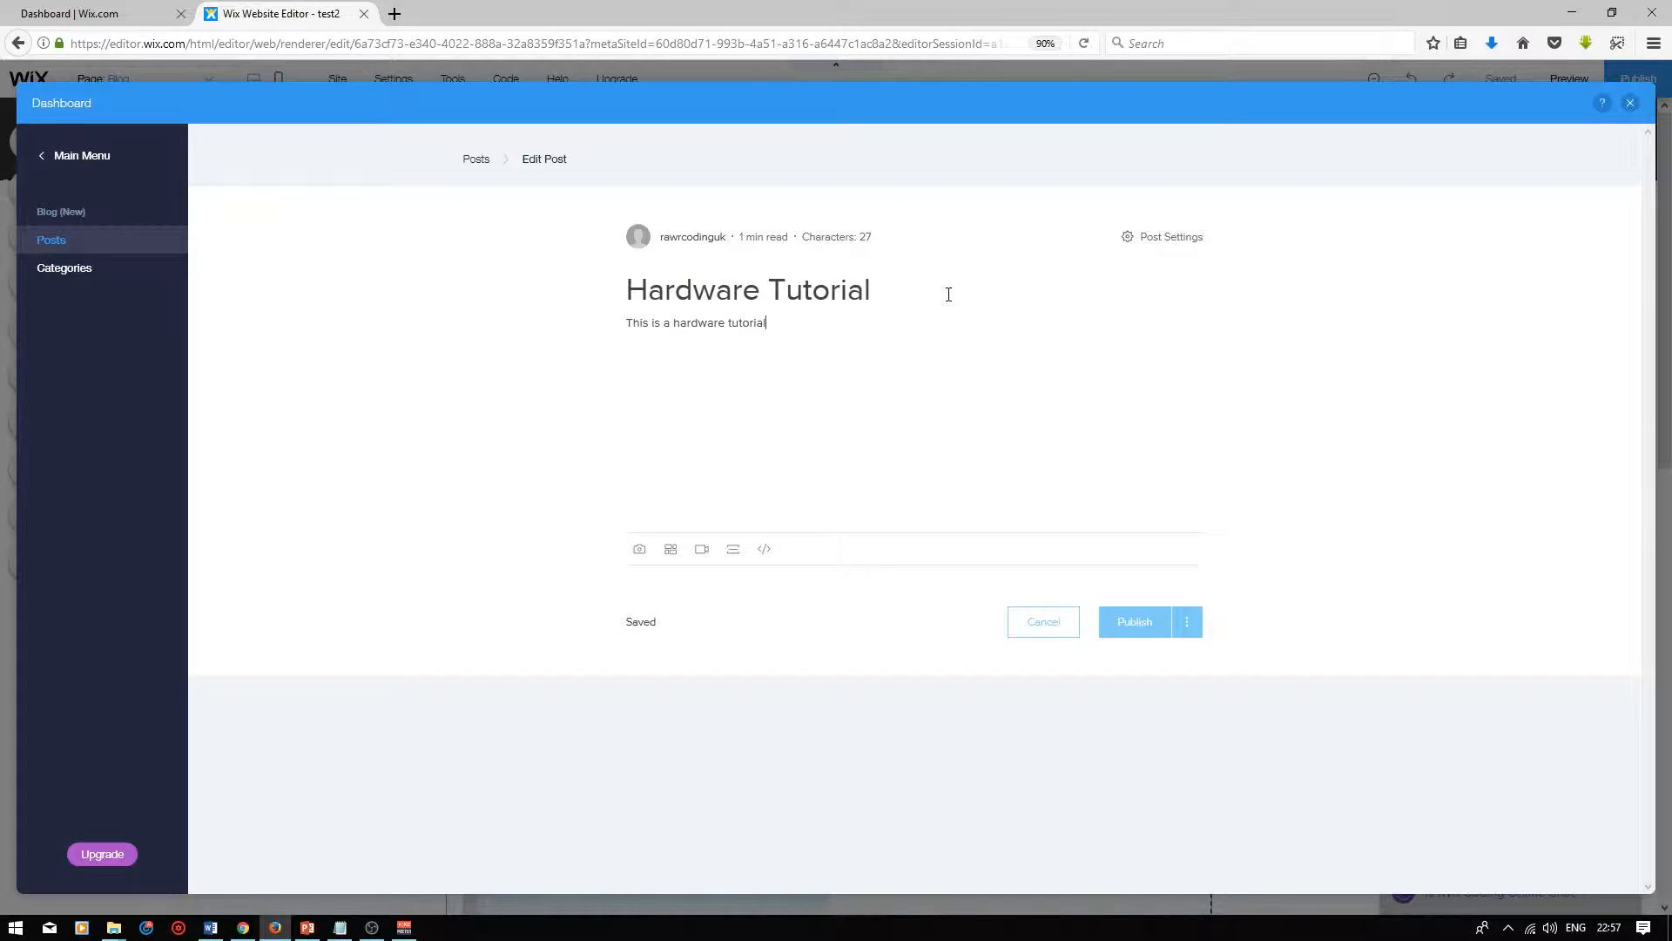
Step: Insert the site file "floating speaker 1.png" into the hardware post and publish it
{"action": "left_click", "coordinate": [640, 549]}
{"action": "double_click", "coordinate": [598, 374]}
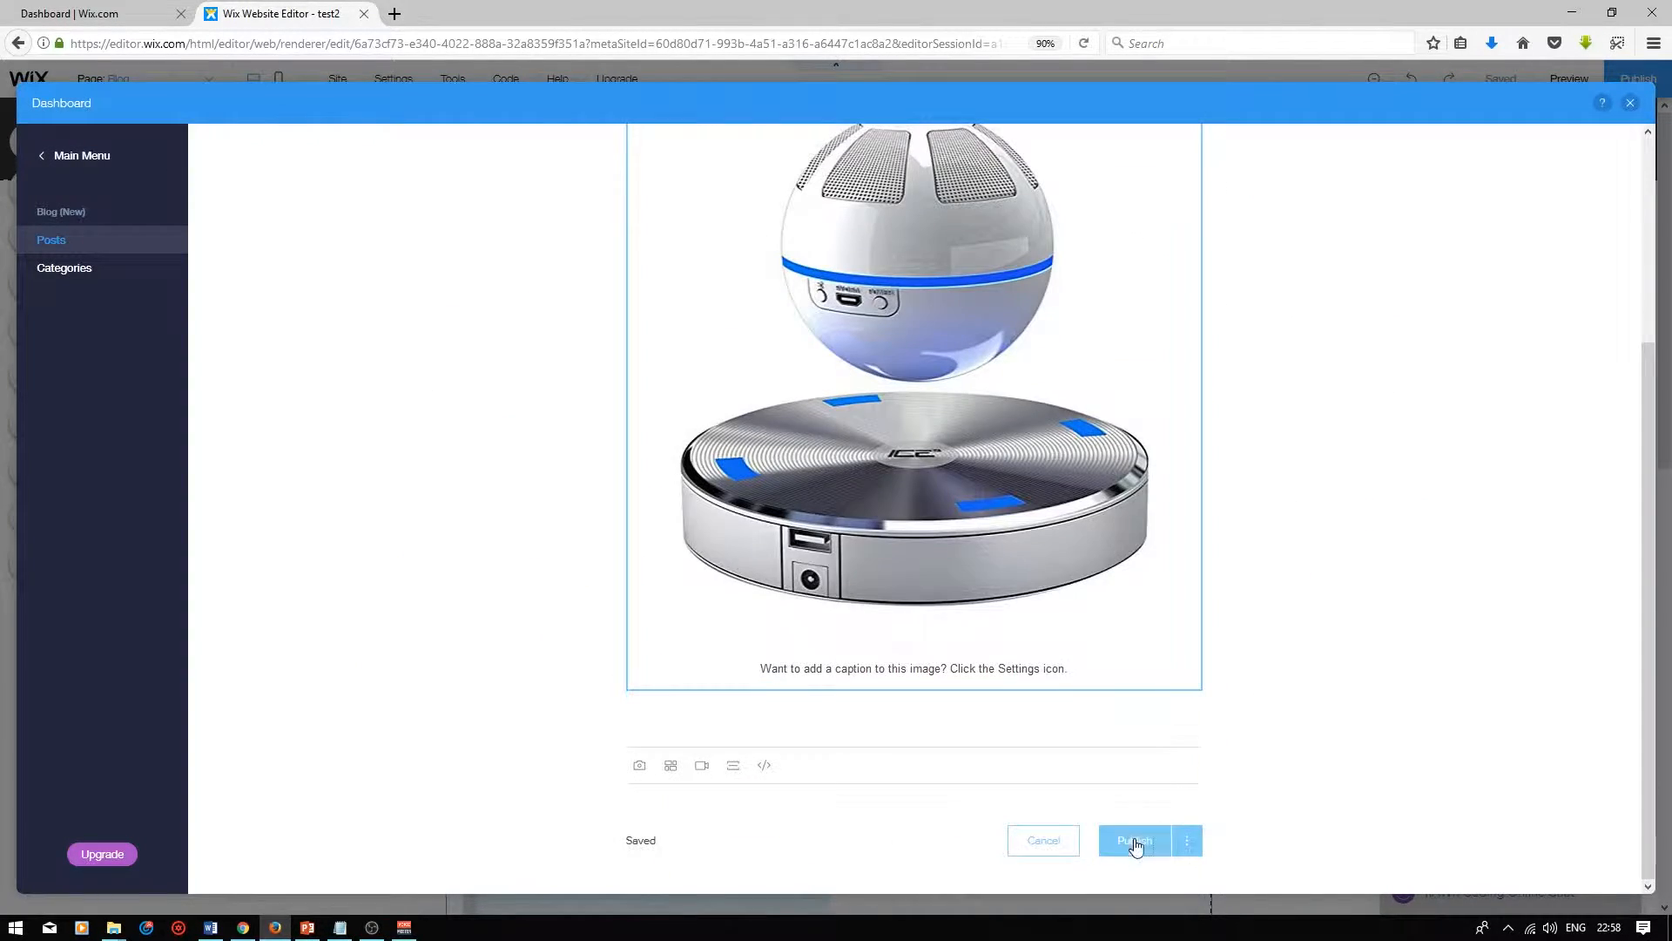
{"action": "left_click", "coordinate": [1135, 841]}
Step: Title a new blog post "This is a web deisgn tutorial"
{"action": "left_click", "coordinate": [694, 289]}
{"action": "type", "text": "This is a web"}
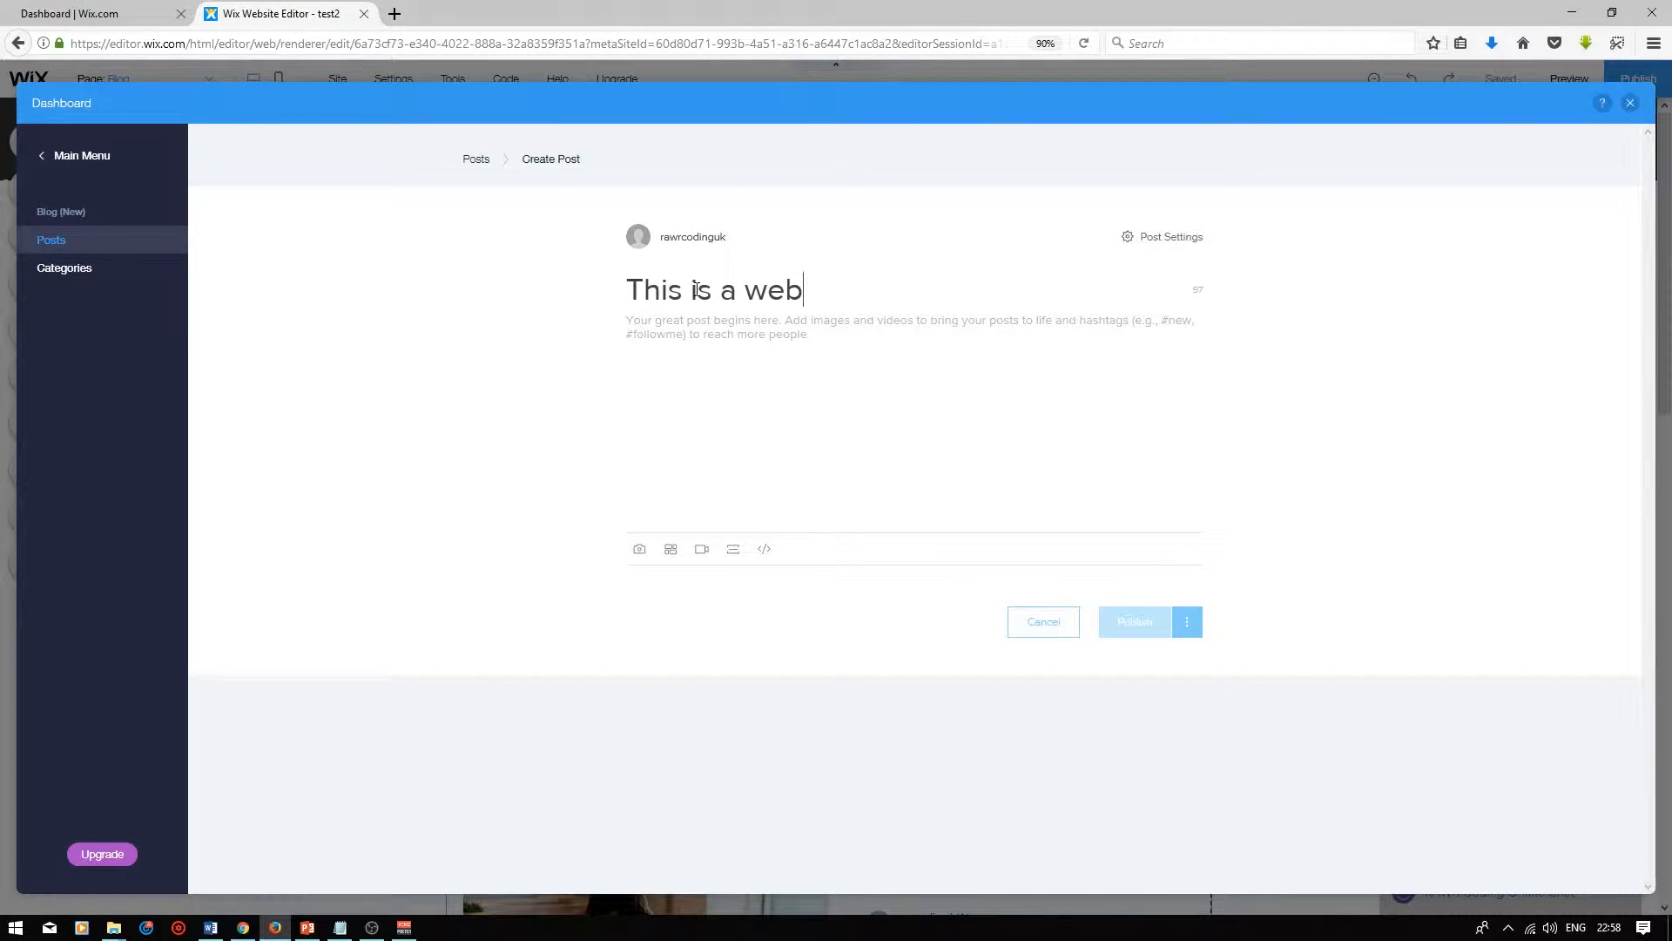
{"action": "type", "text": " deisgn tutoiral"}
{"action": "key", "text": "BackSpace"}
{"action": "key", "text": "BackSpace"}
{"action": "key", "text": "BackSpace"}
{"action": "key", "text": "BackSpace"}
{"action": "type", "text": "rial"}
Step: Insert the free Wix image "Desktop" from the Technology category into the web design post and publish it
{"action": "left_click", "coordinate": [639, 549]}
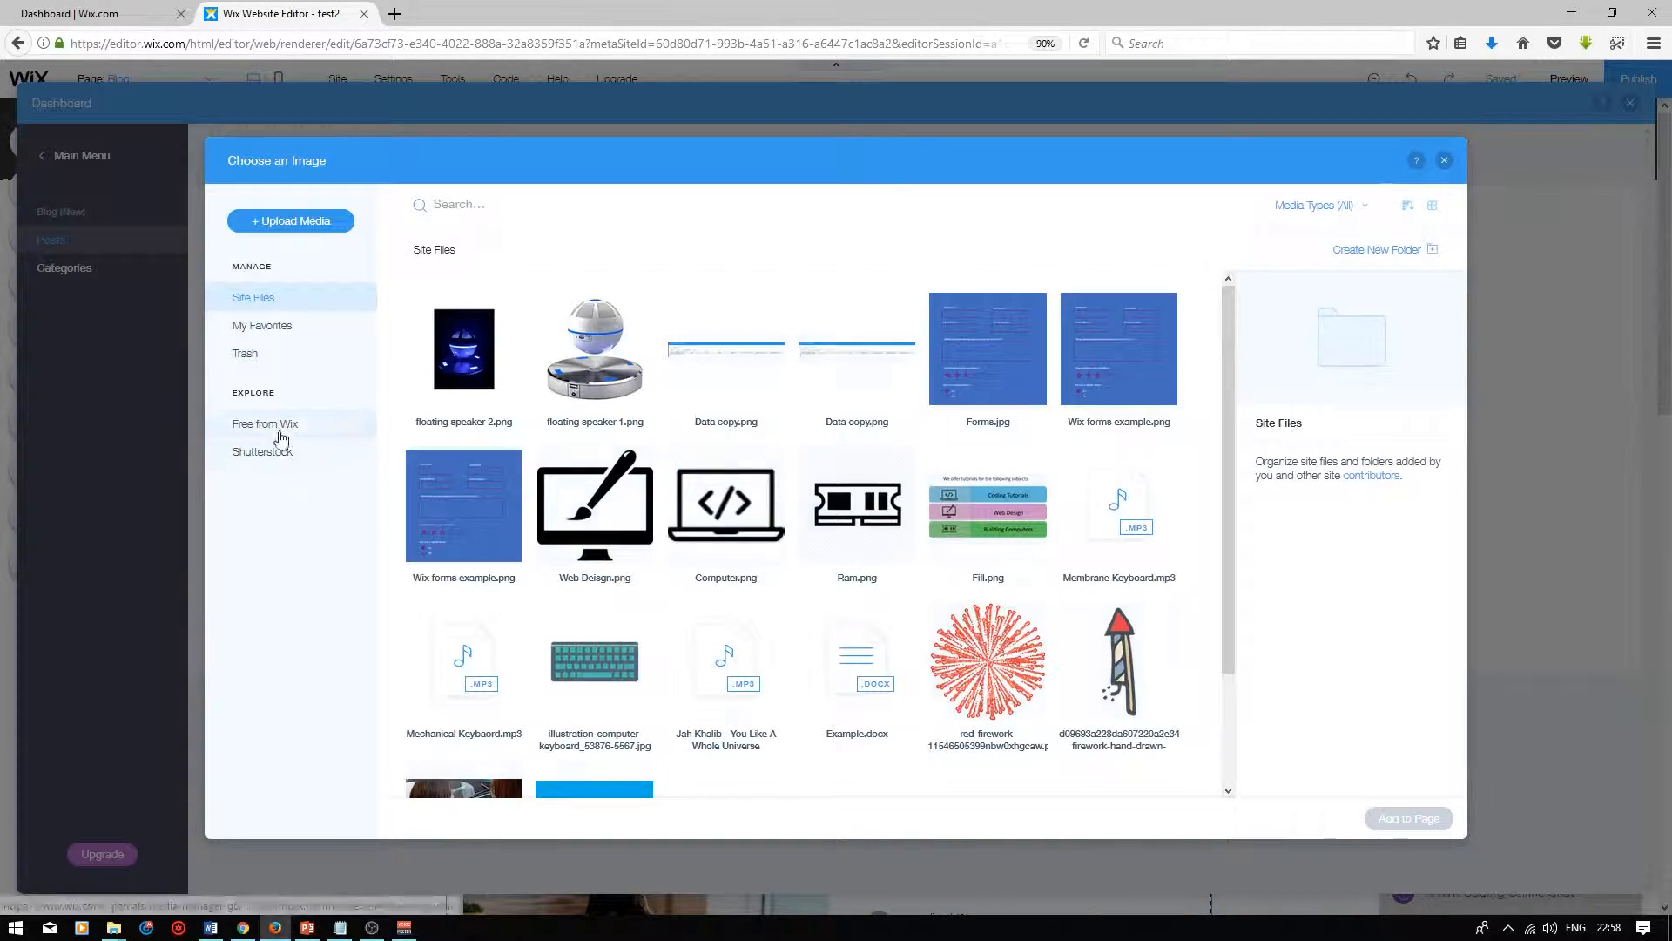
{"action": "left_click", "coordinate": [277, 427]}
{"action": "left_click", "coordinate": [906, 299]}
{"action": "left_click", "coordinate": [871, 548]}
{"action": "scroll", "coordinate": [1152, 547], "scroll_direction": "down", "scroll_amount": 4}
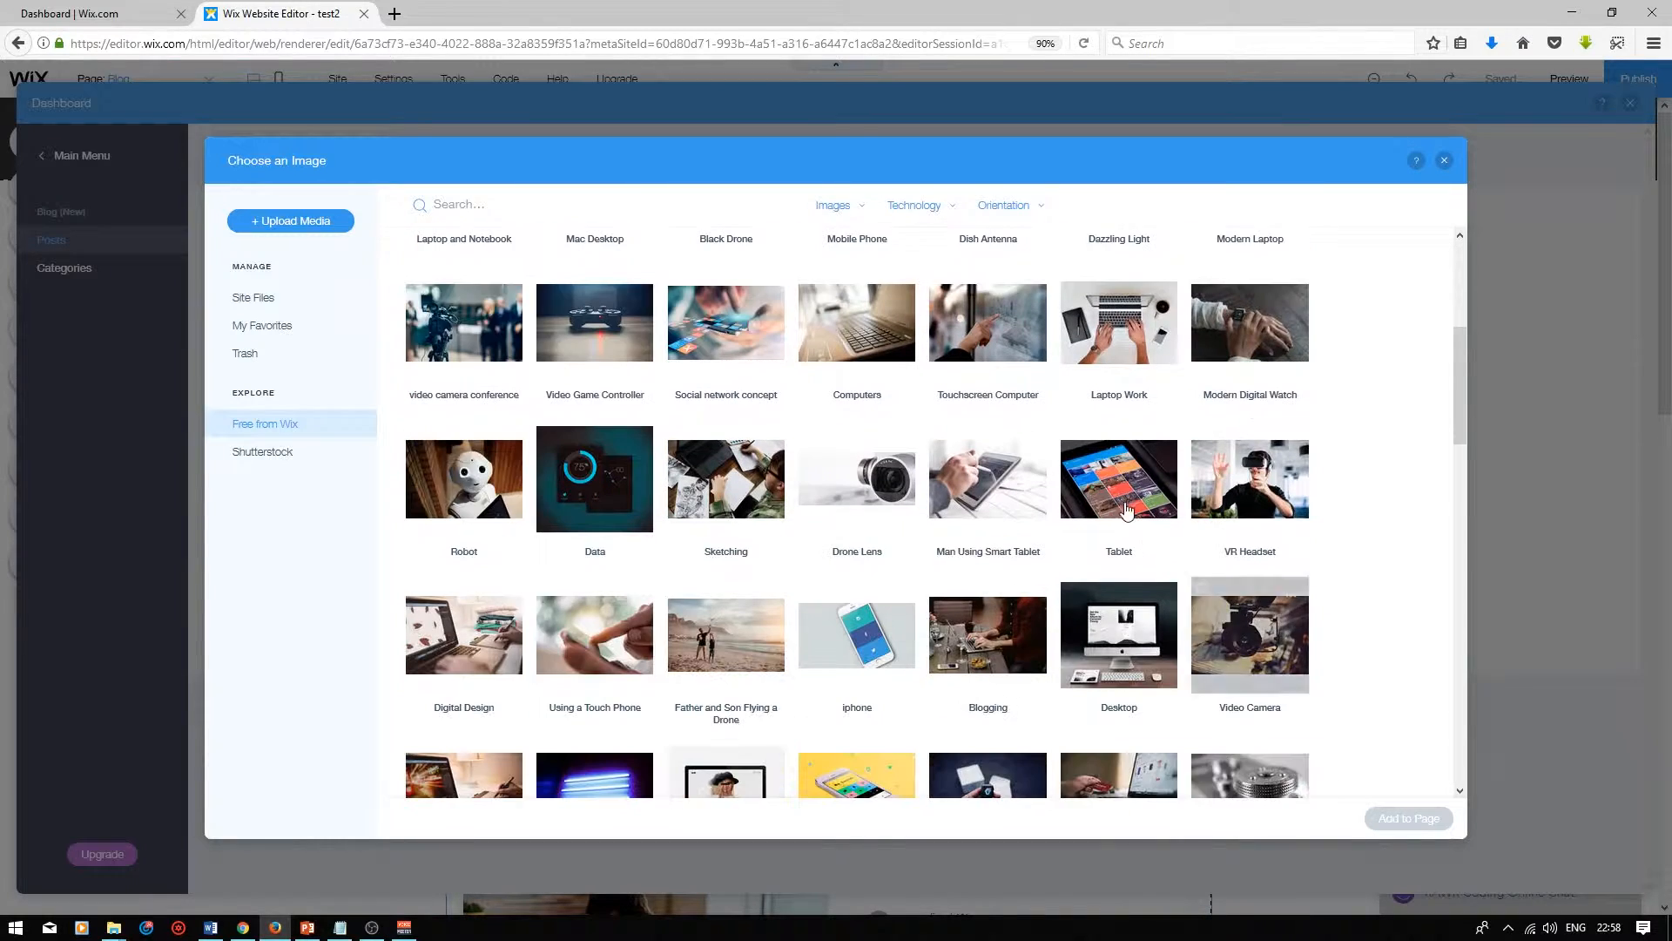
{"action": "scroll", "coordinate": [1152, 546], "scroll_direction": "down", "scroll_amount": 3}
{"action": "left_click", "coordinate": [1119, 347]}
{"action": "left_click", "coordinate": [1408, 818]}
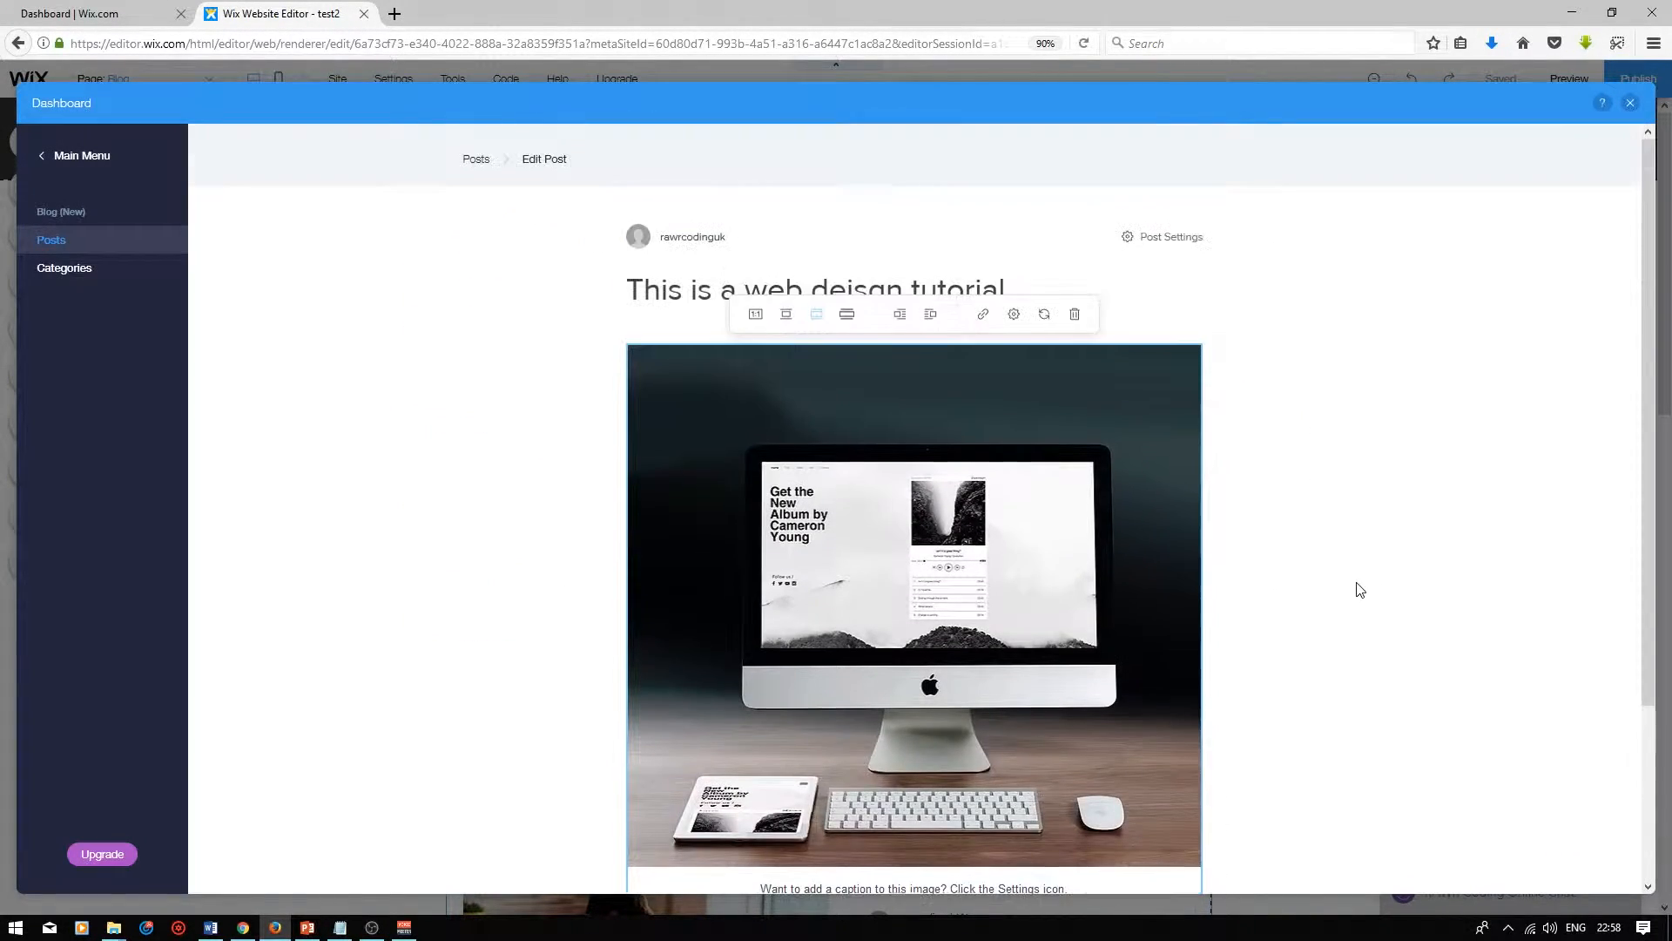
{"action": "scroll", "coordinate": [1360, 591], "scroll_direction": "down", "scroll_amount": 5}
{"action": "left_click", "coordinate": [1146, 847]}
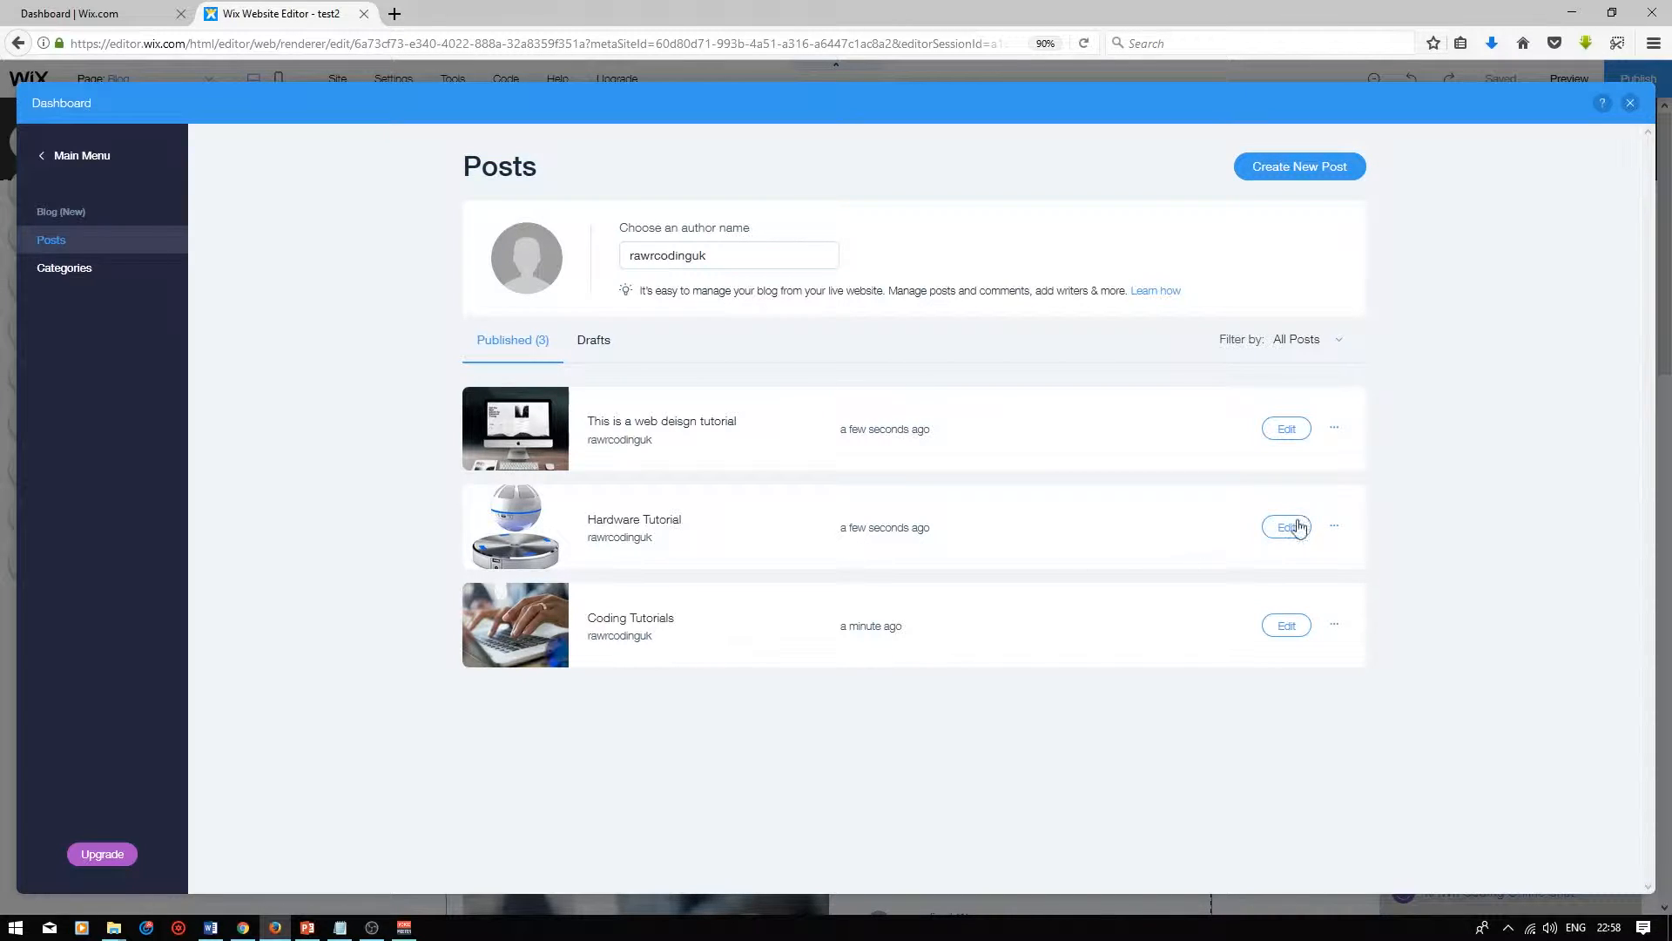
Step: Assign the Coding Tutorials post to the Coding category in its post settings, then save and publish
{"action": "left_click", "coordinate": [1288, 626]}
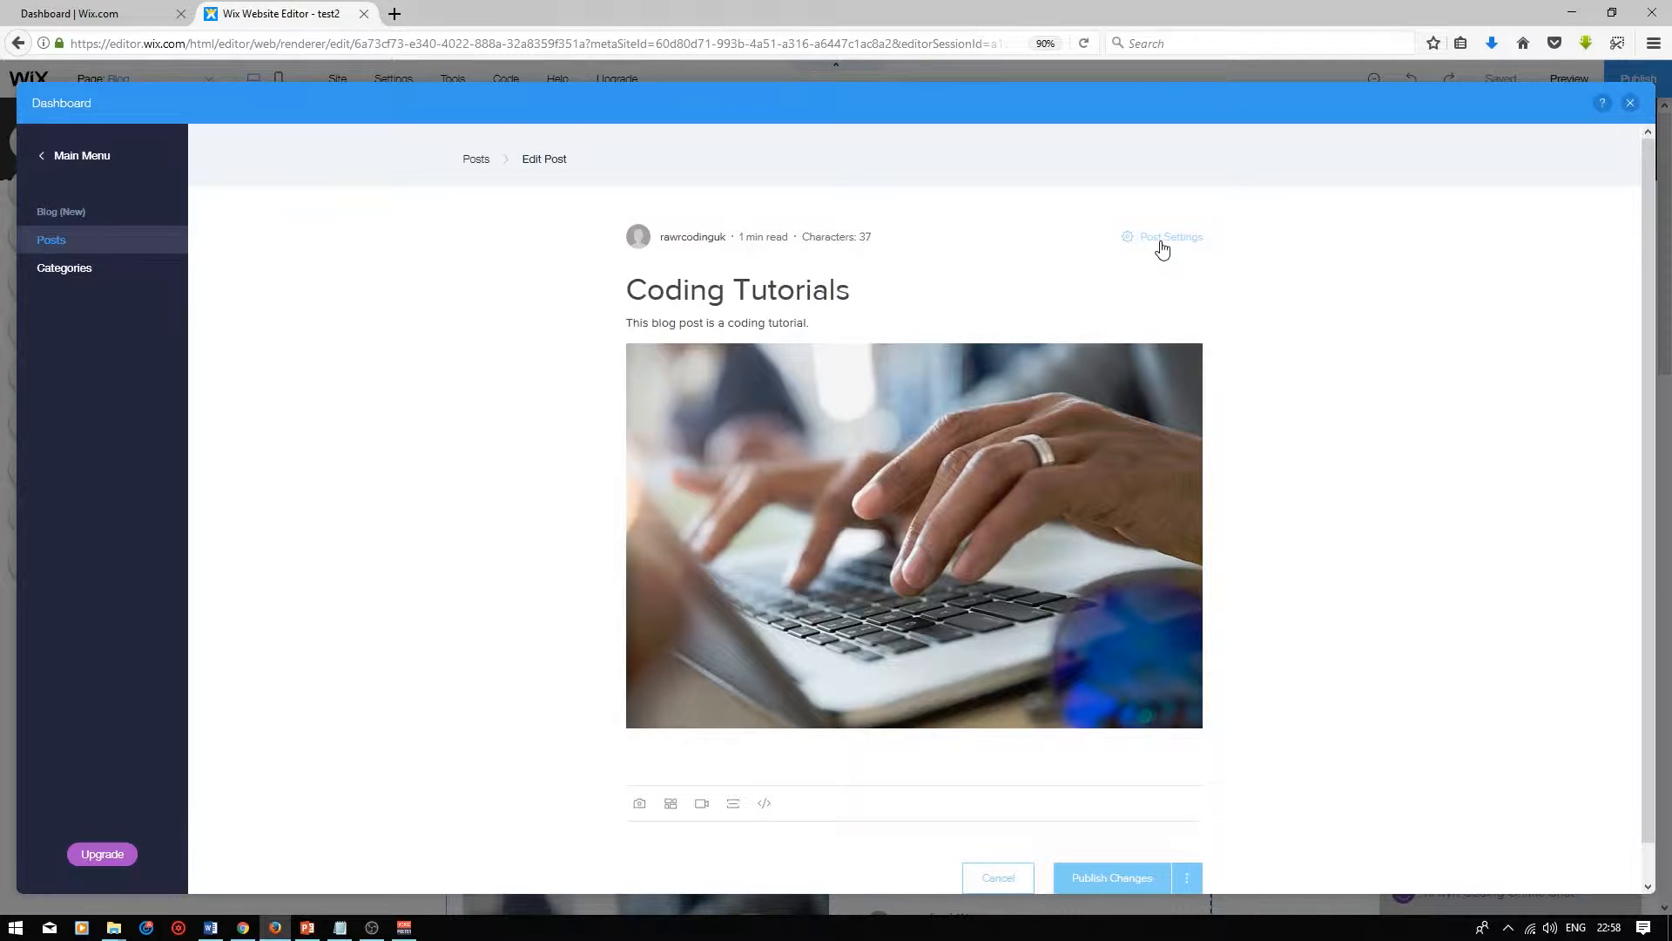
{"action": "left_click", "coordinate": [1162, 248]}
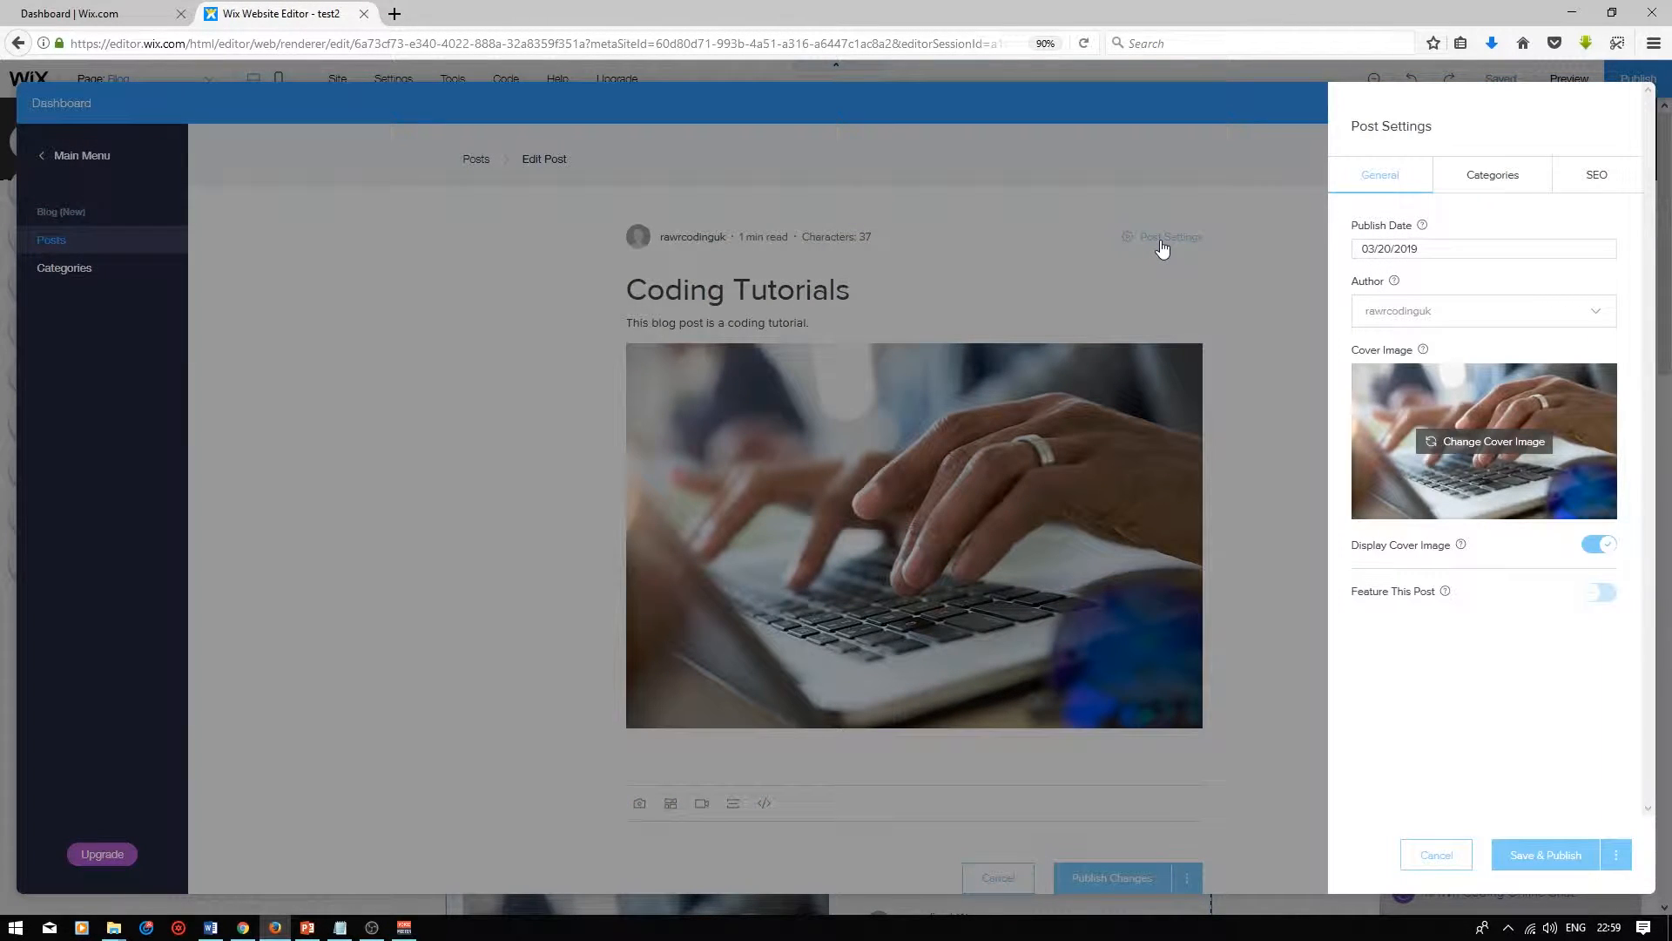
{"action": "left_click", "coordinate": [1489, 183]}
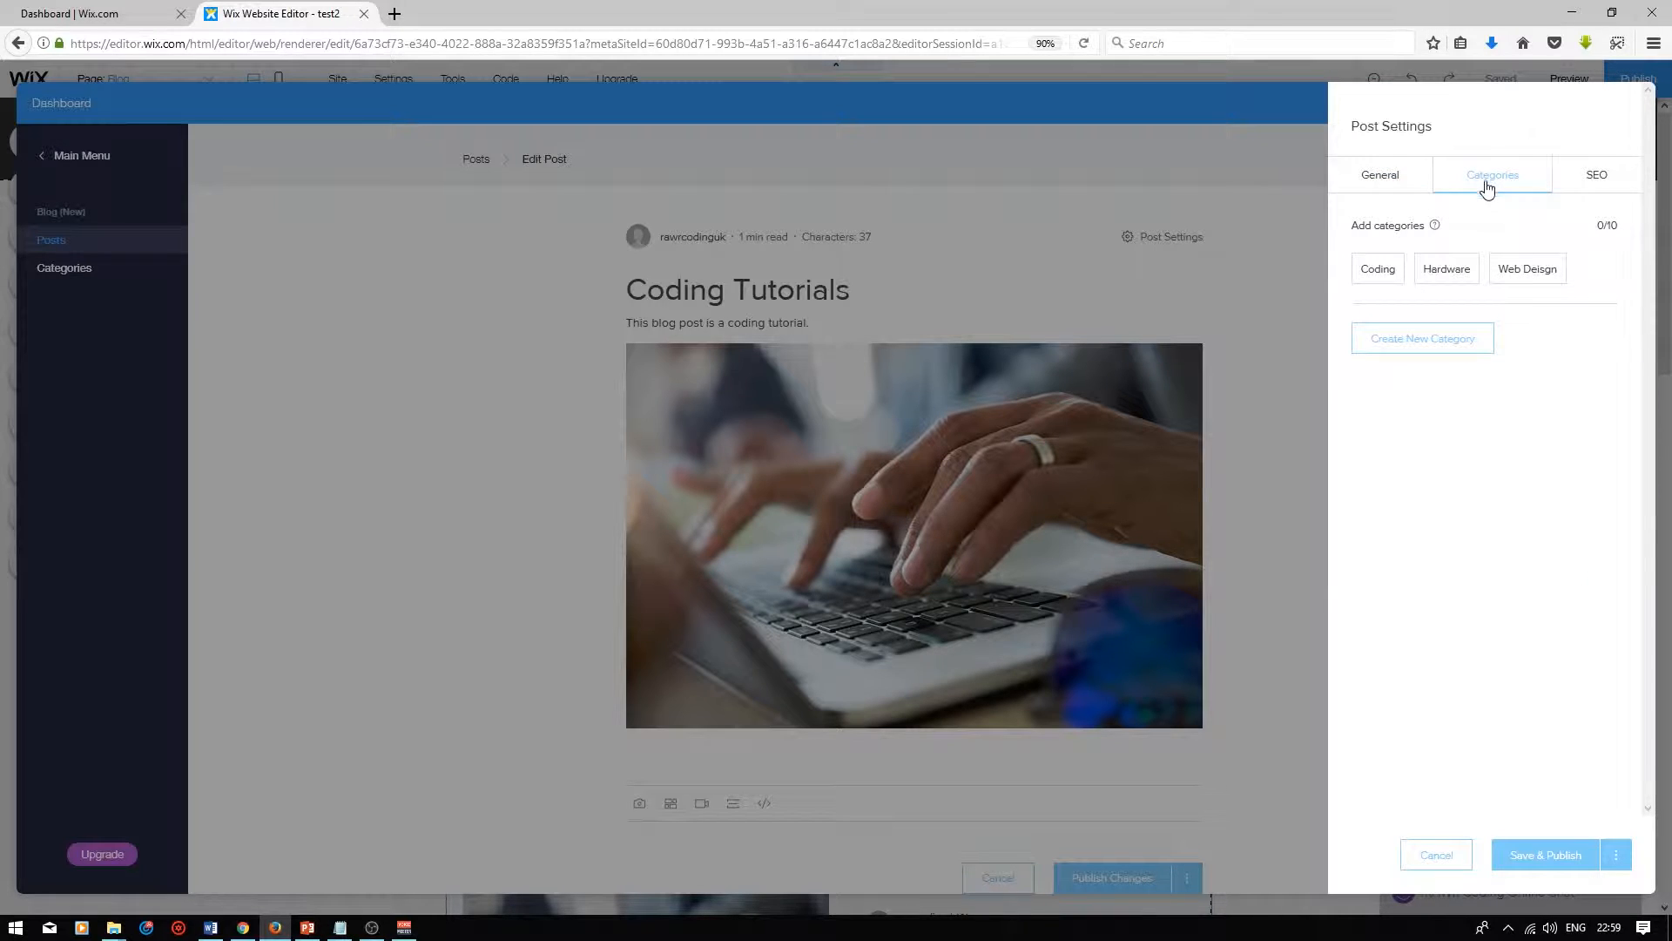
{"action": "left_click", "coordinate": [1386, 275]}
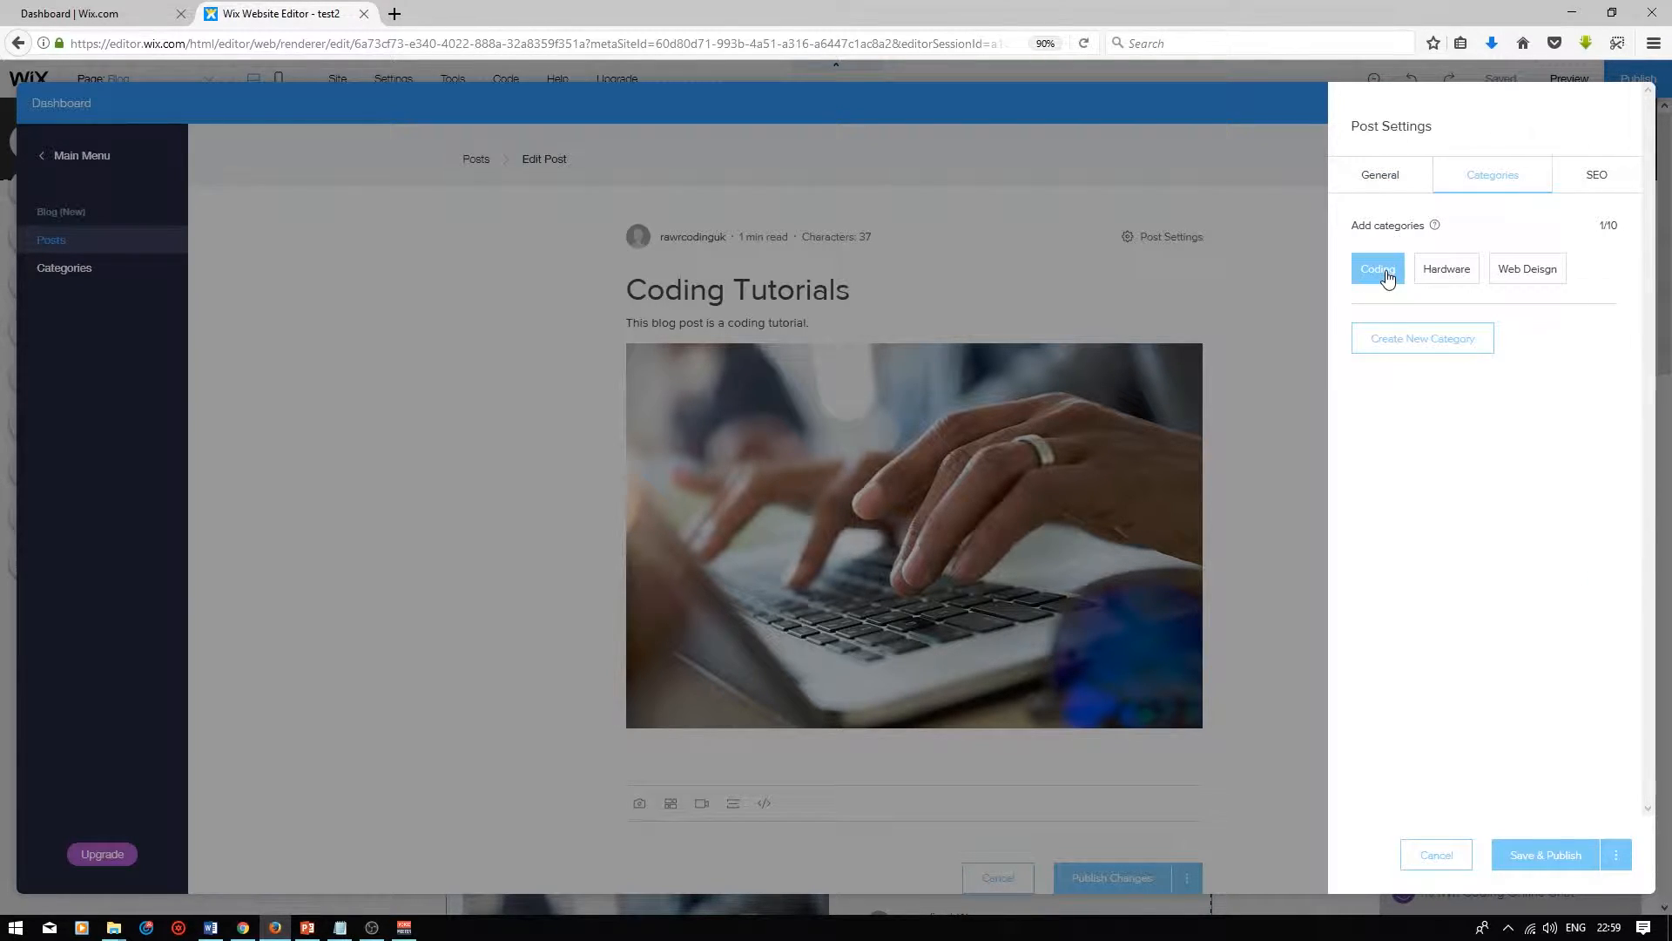
{"action": "left_click", "coordinate": [1547, 858]}
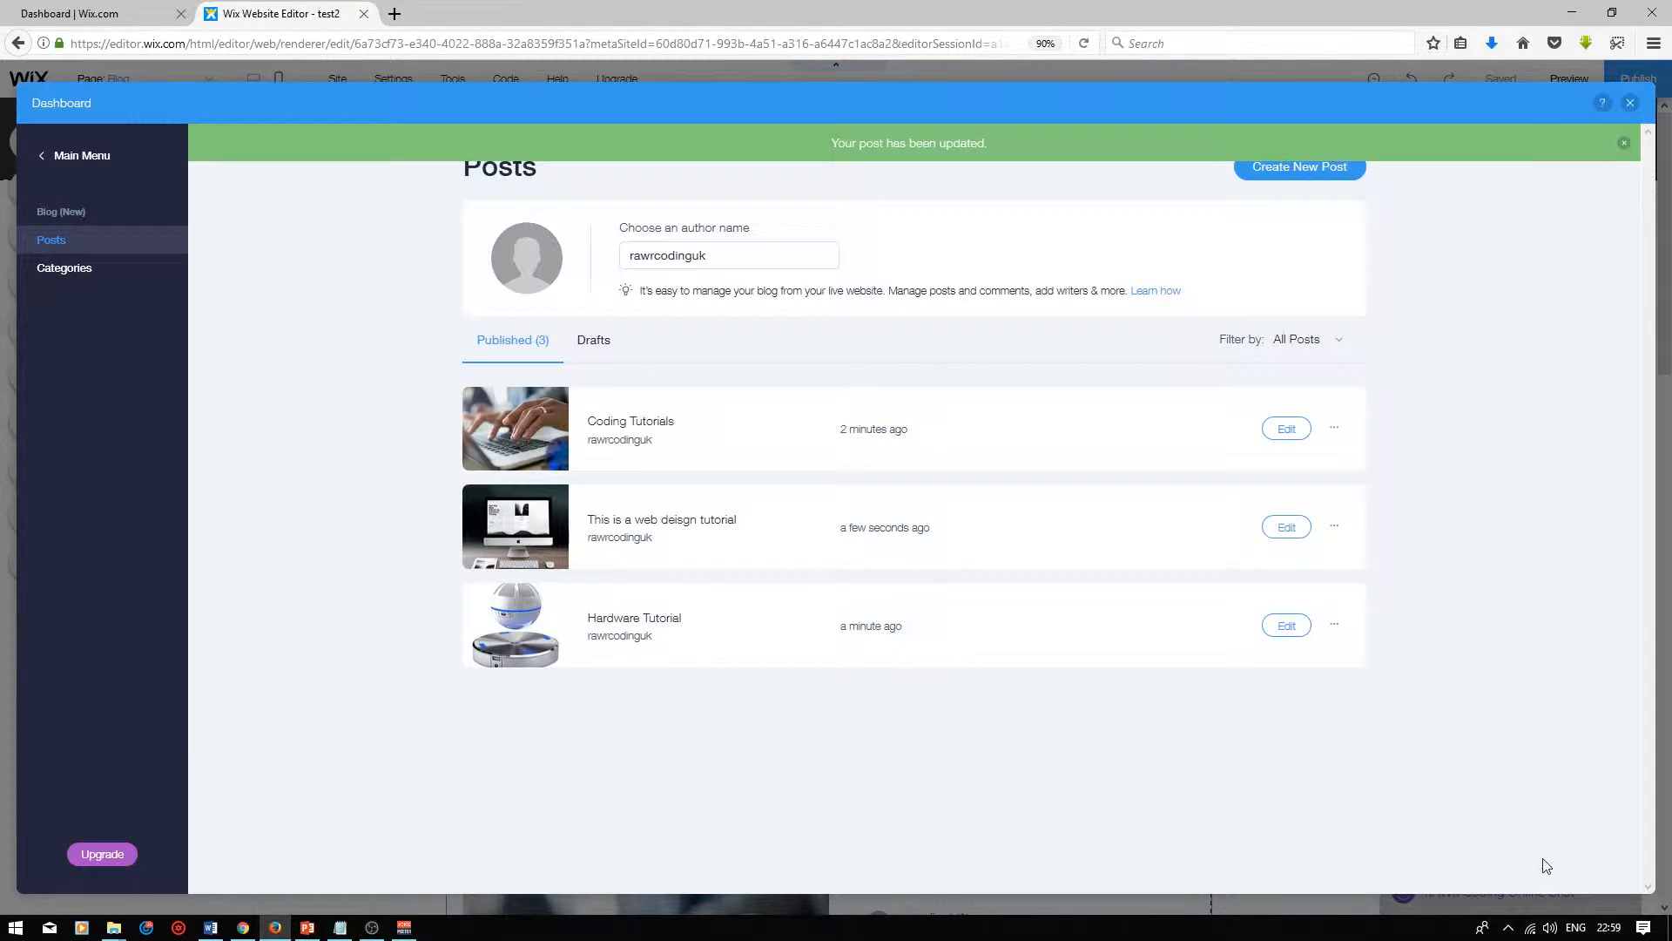
Step: Assign the web design tutorial post to the "Web Deisgn" category, then save and publish
{"action": "left_click", "coordinate": [1287, 528]}
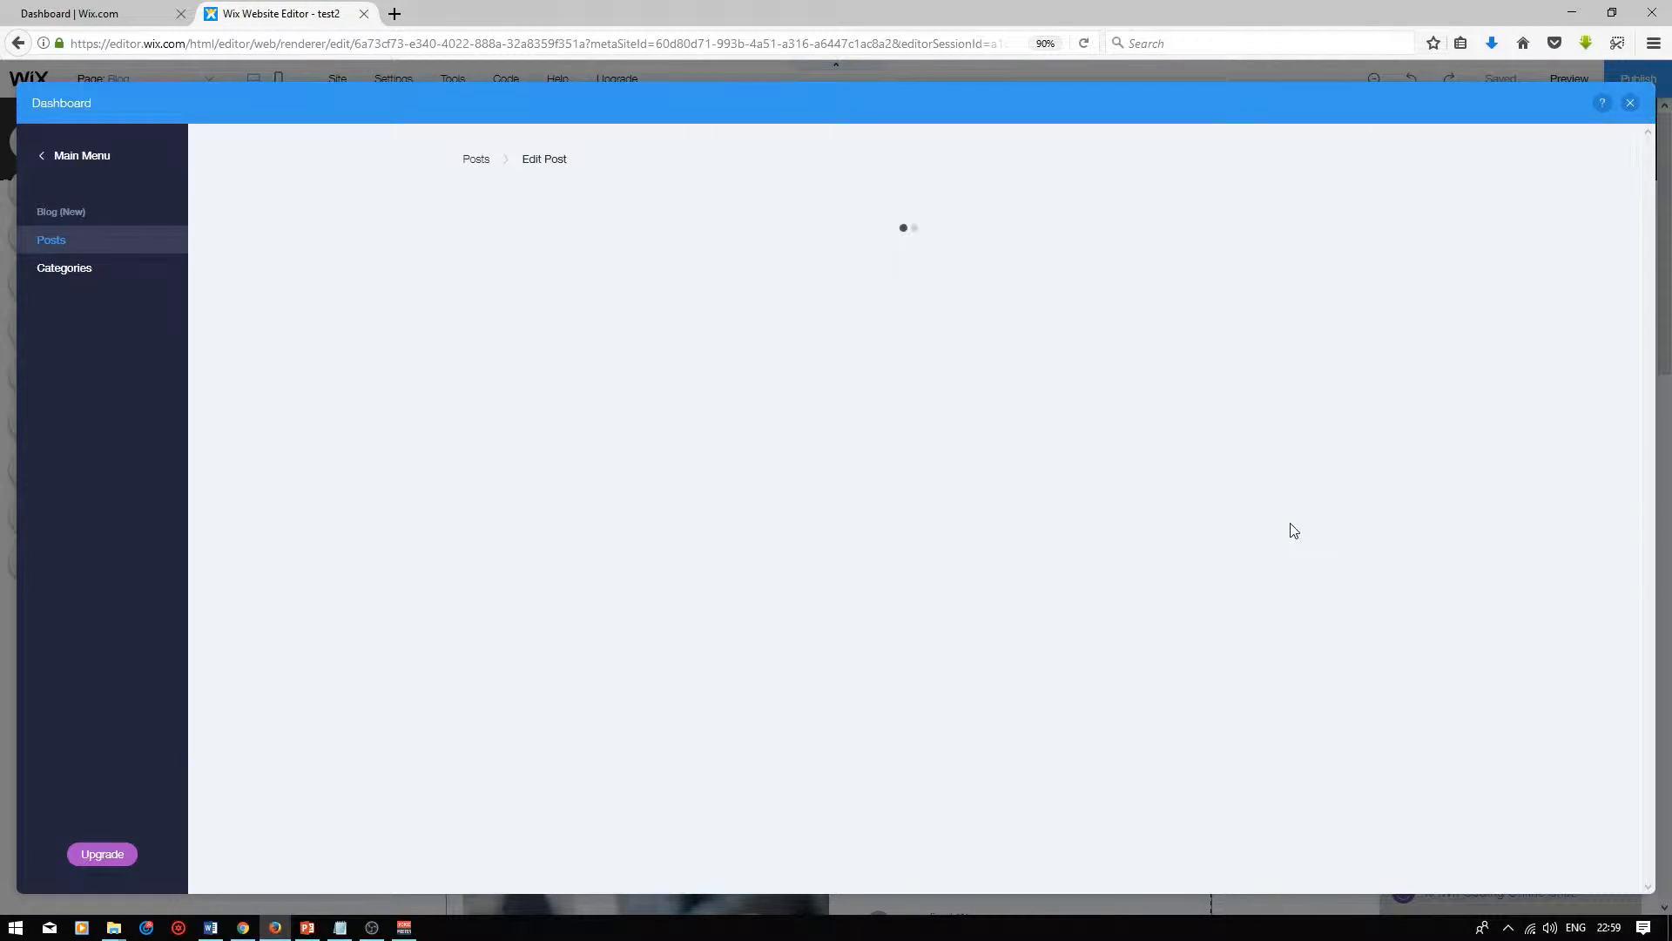
{"action": "left_click", "coordinate": [1160, 237]}
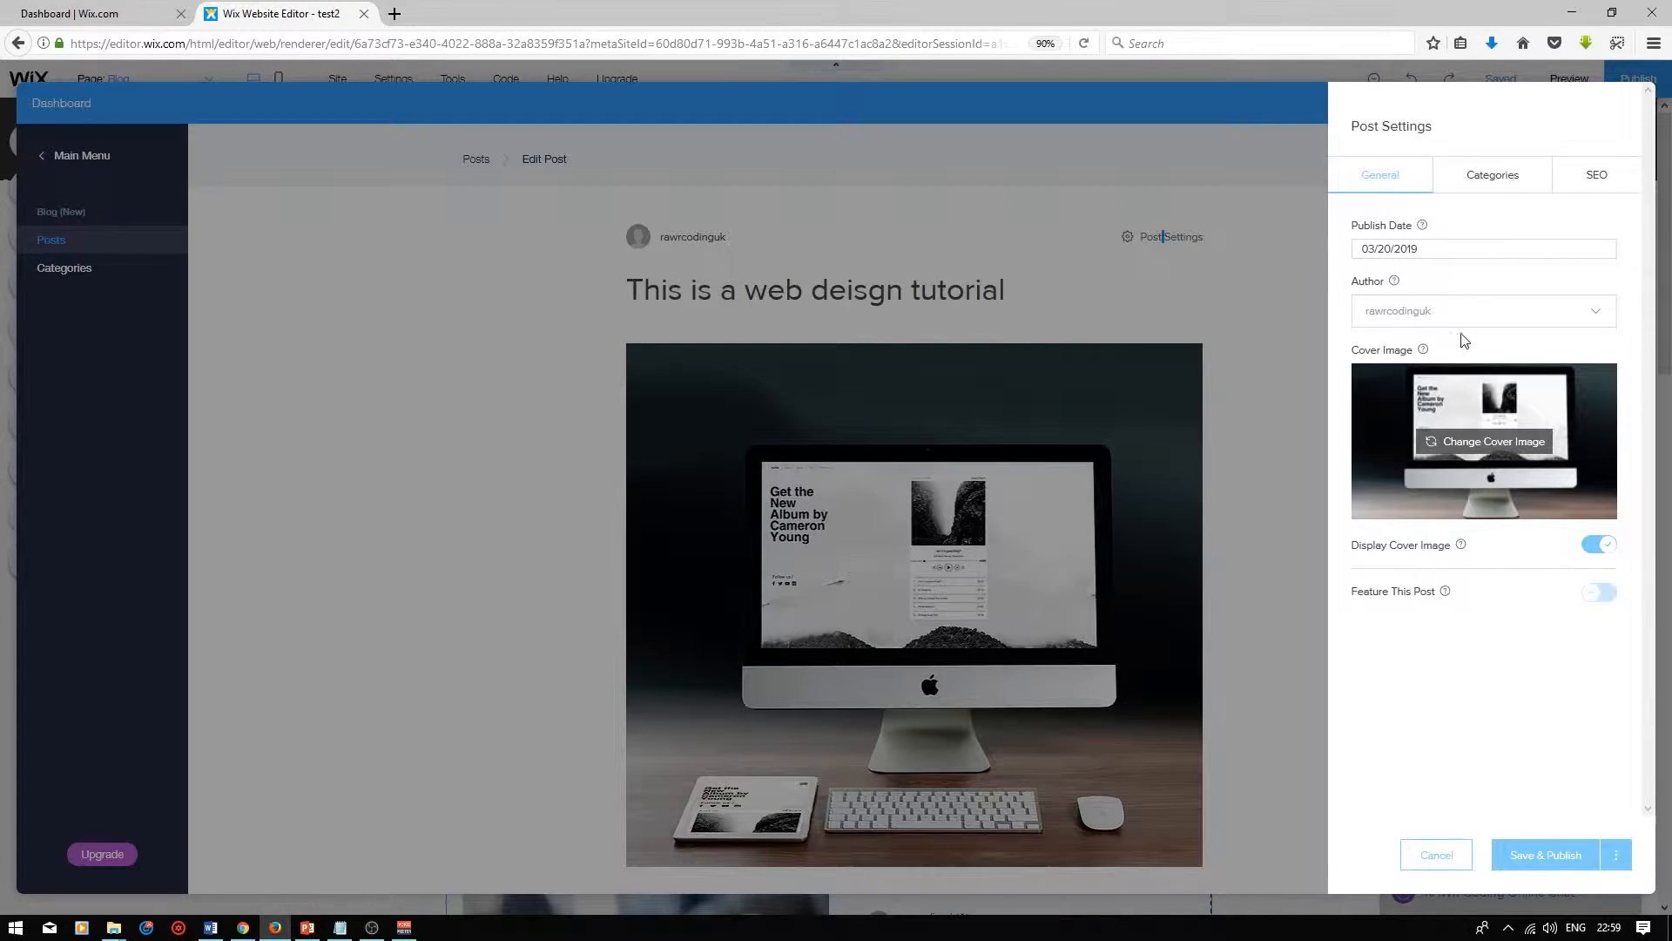
{"action": "left_click", "coordinate": [1493, 175]}
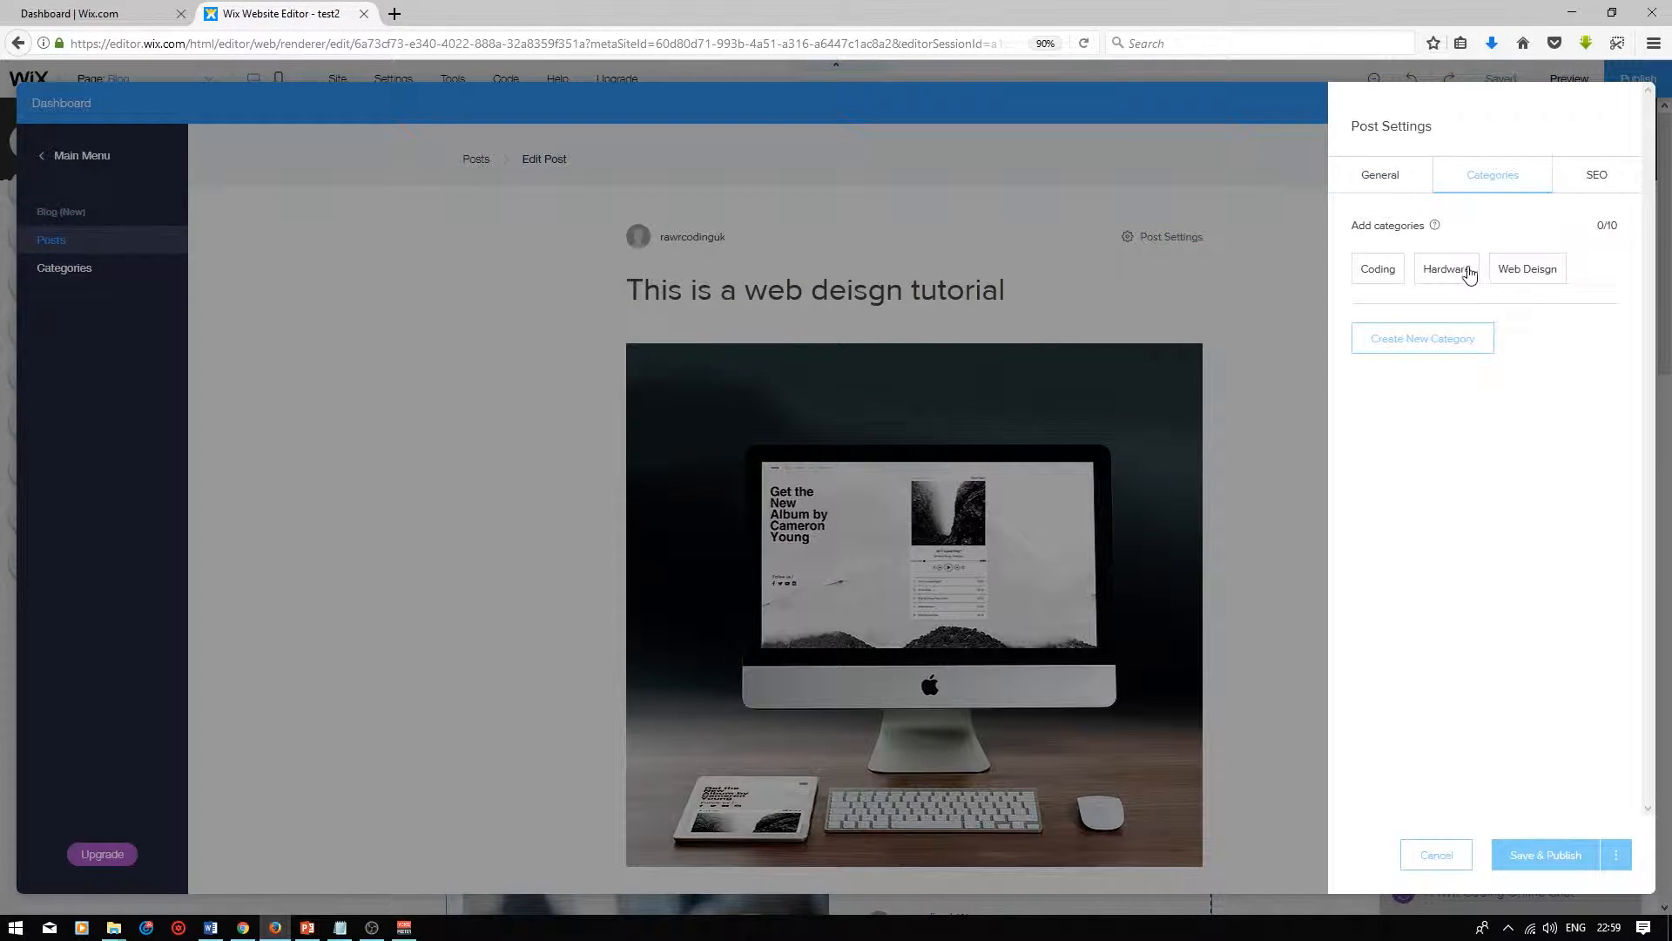
{"action": "left_click", "coordinate": [1539, 275]}
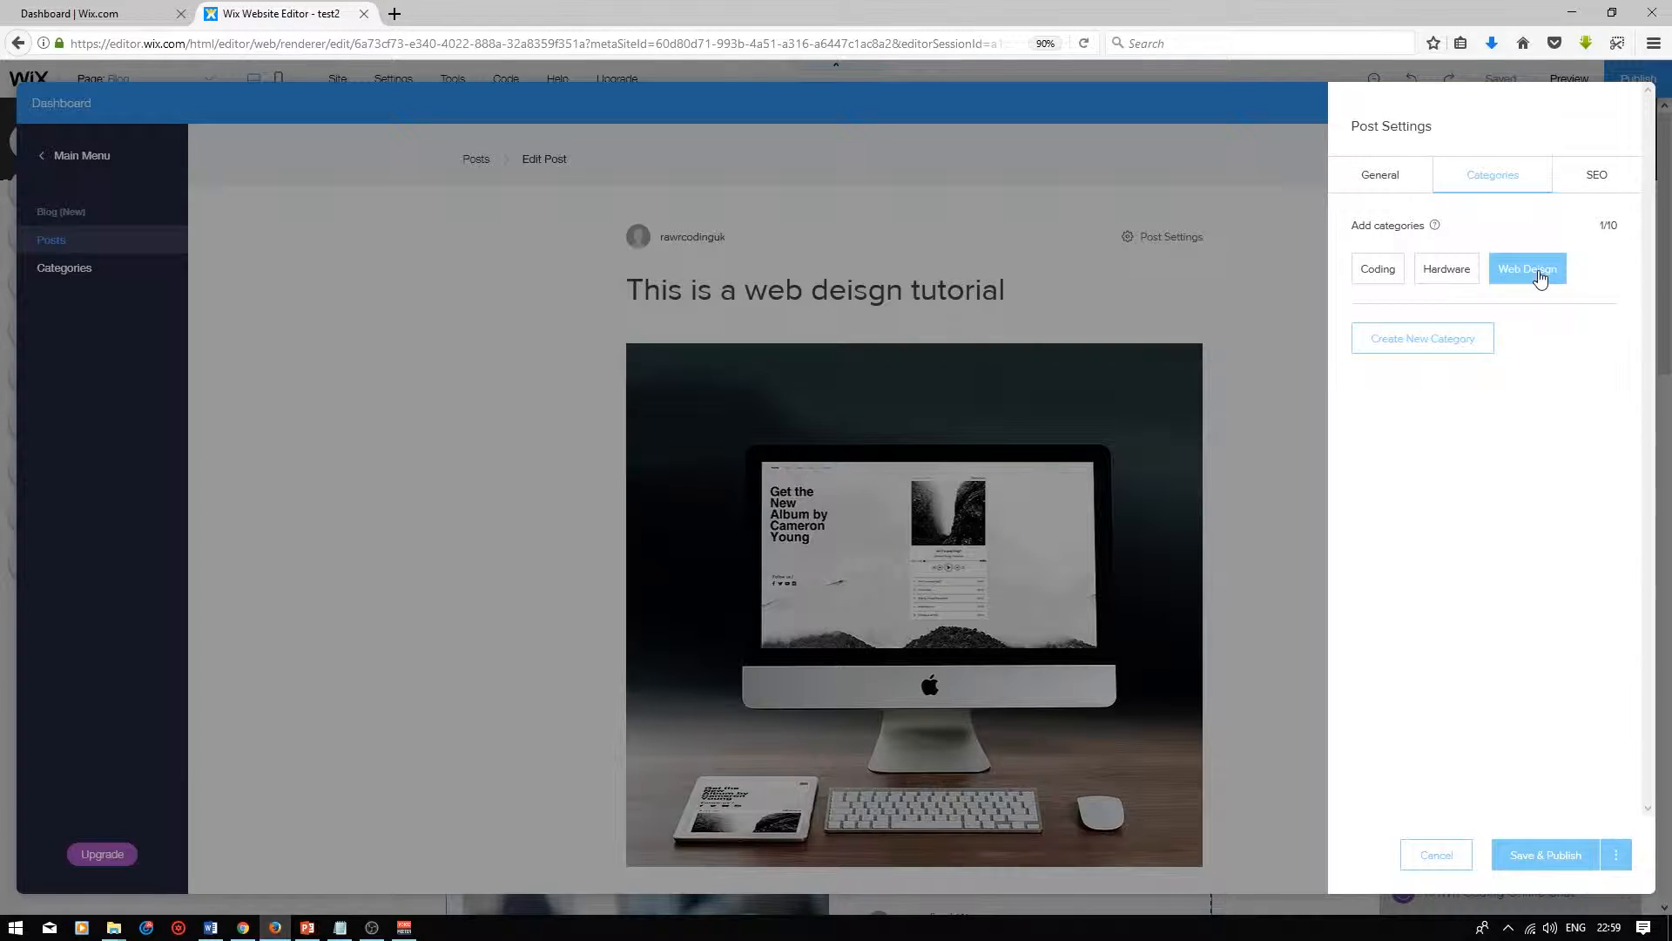
{"action": "left_click", "coordinate": [1554, 855]}
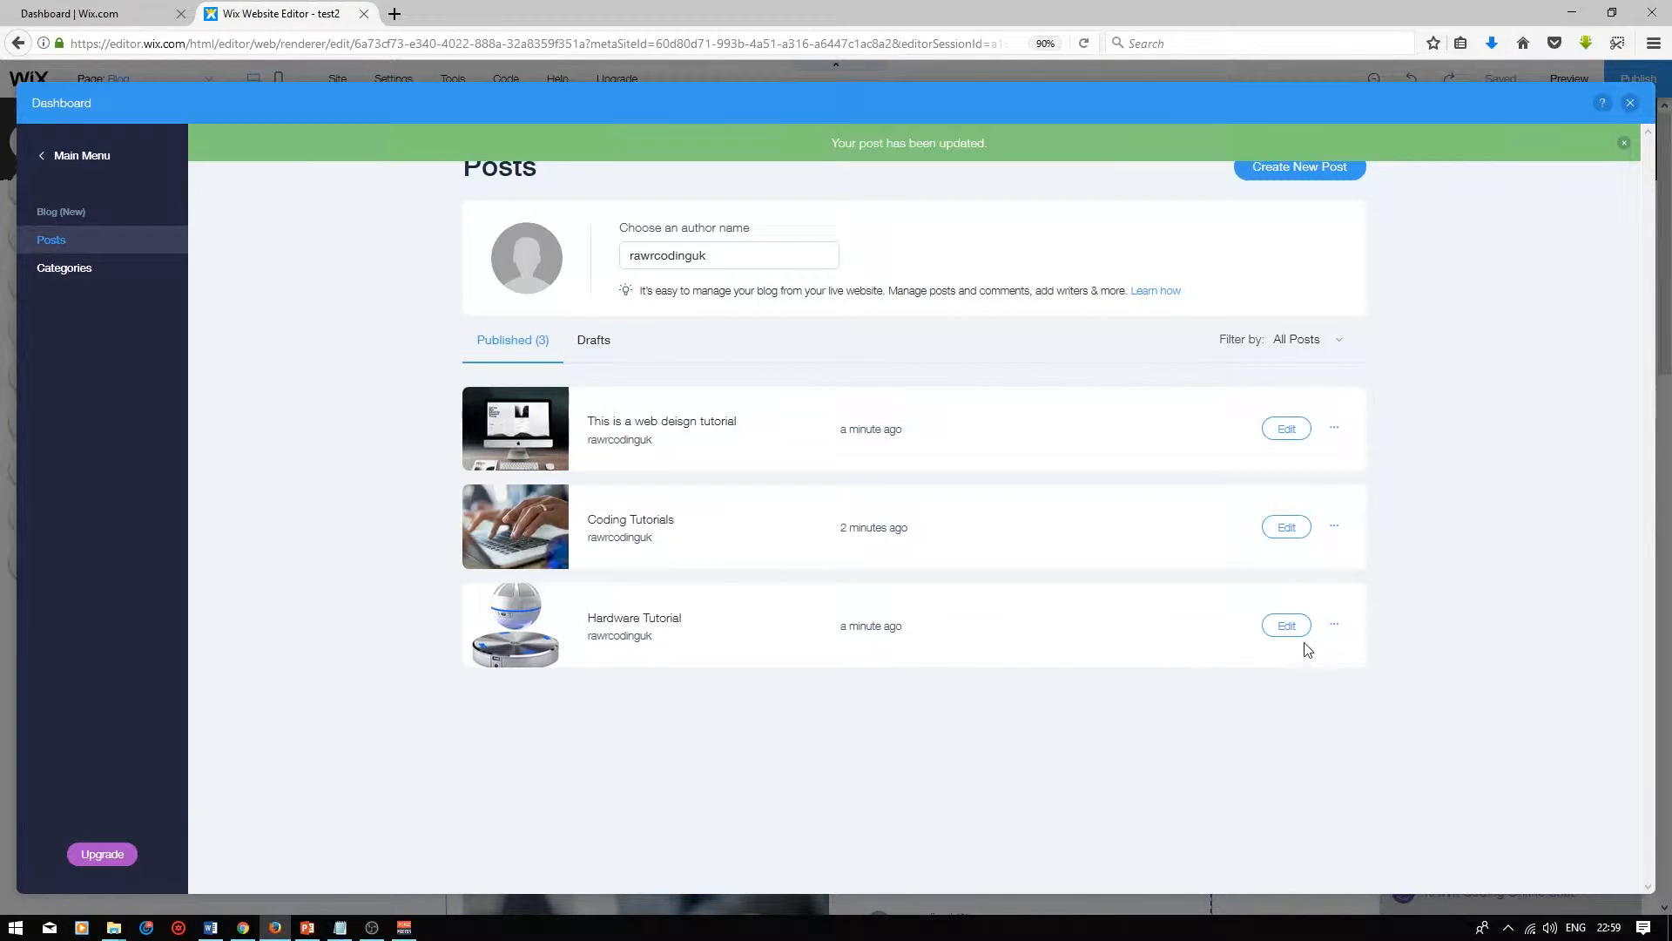
Step: Assign the Hardware Tutorial post to the Hardware category, save and publish it, and return to the site editor
{"action": "left_click", "coordinate": [1302, 627]}
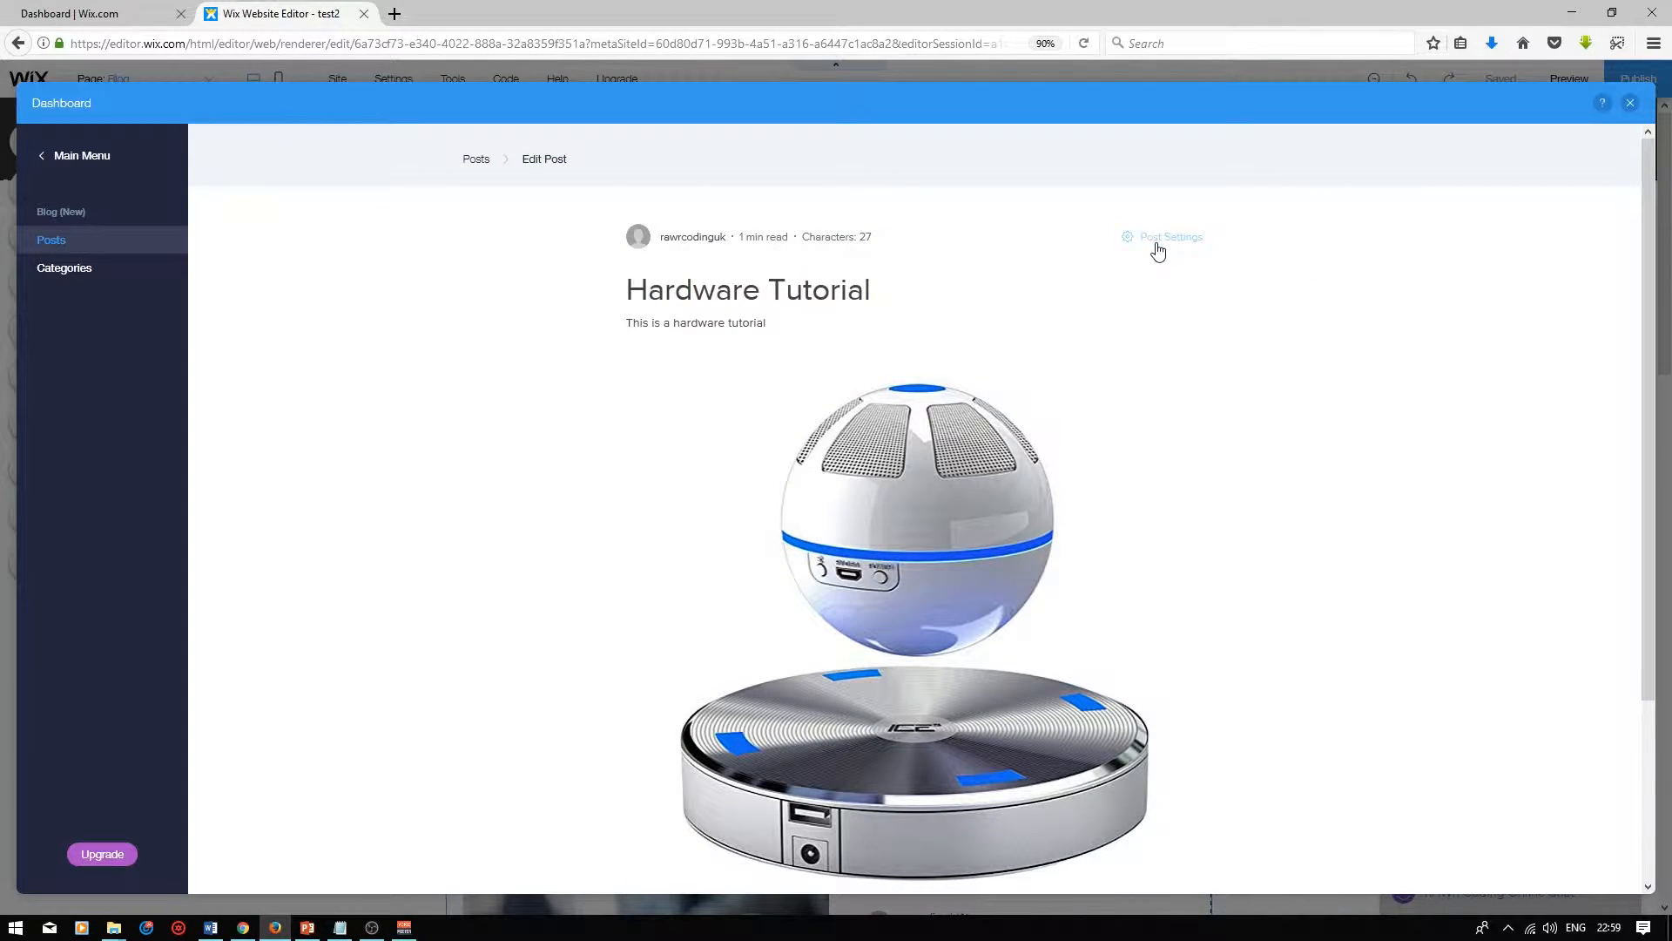
{"action": "left_click", "coordinate": [1166, 247]}
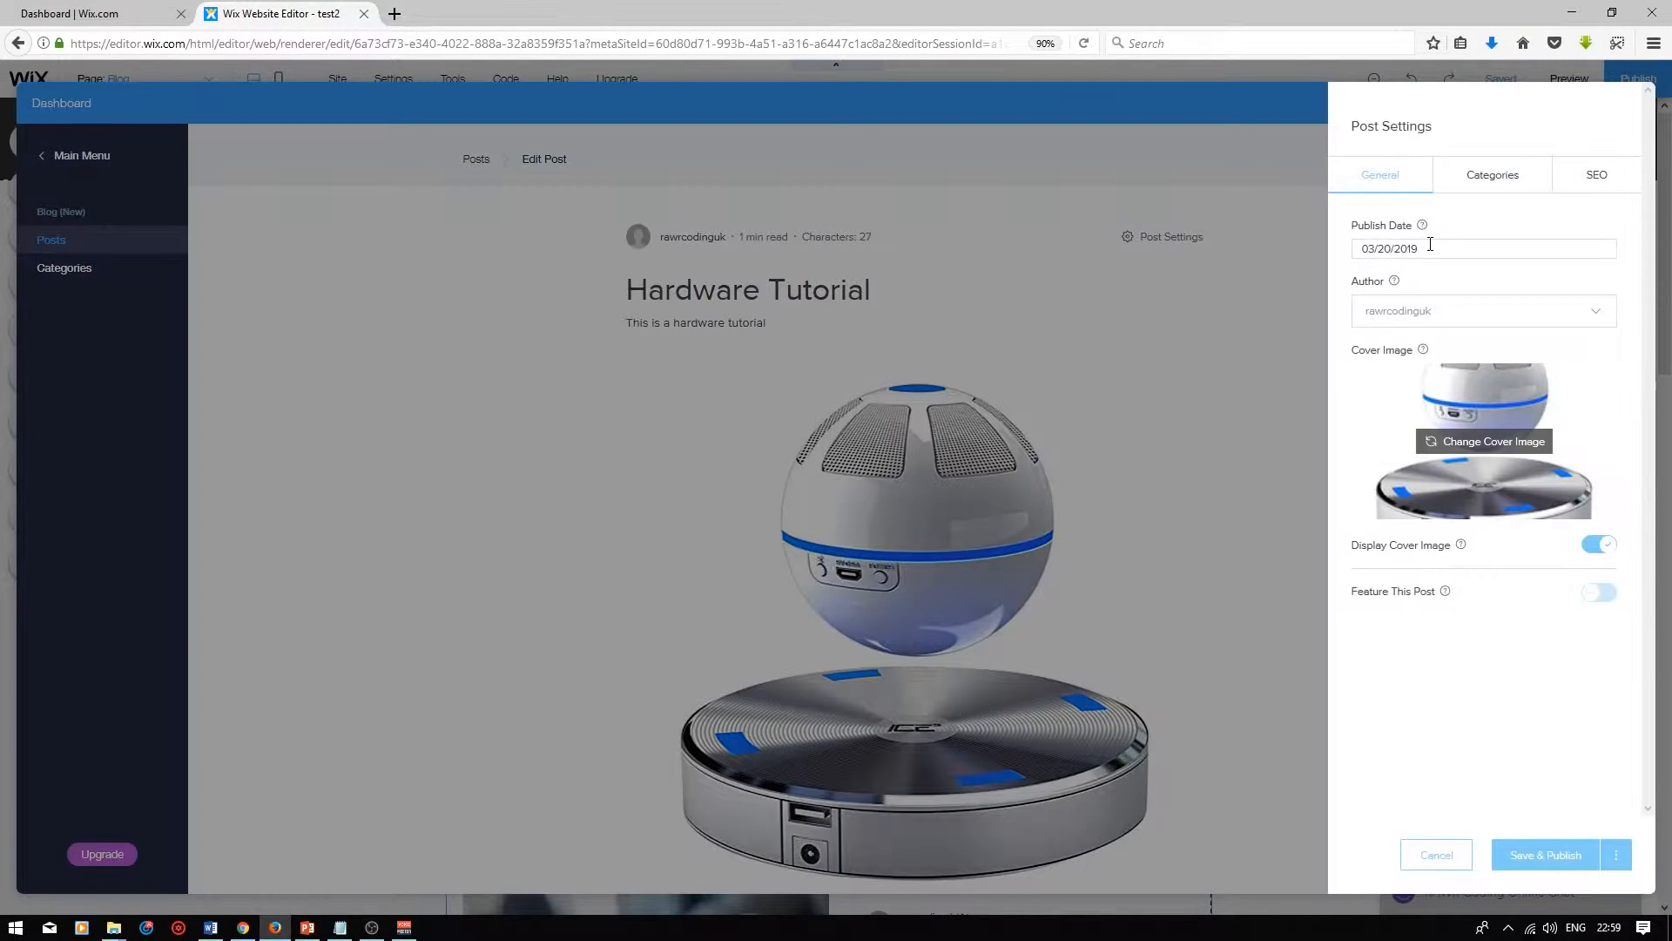
{"action": "left_click", "coordinate": [1493, 175]}
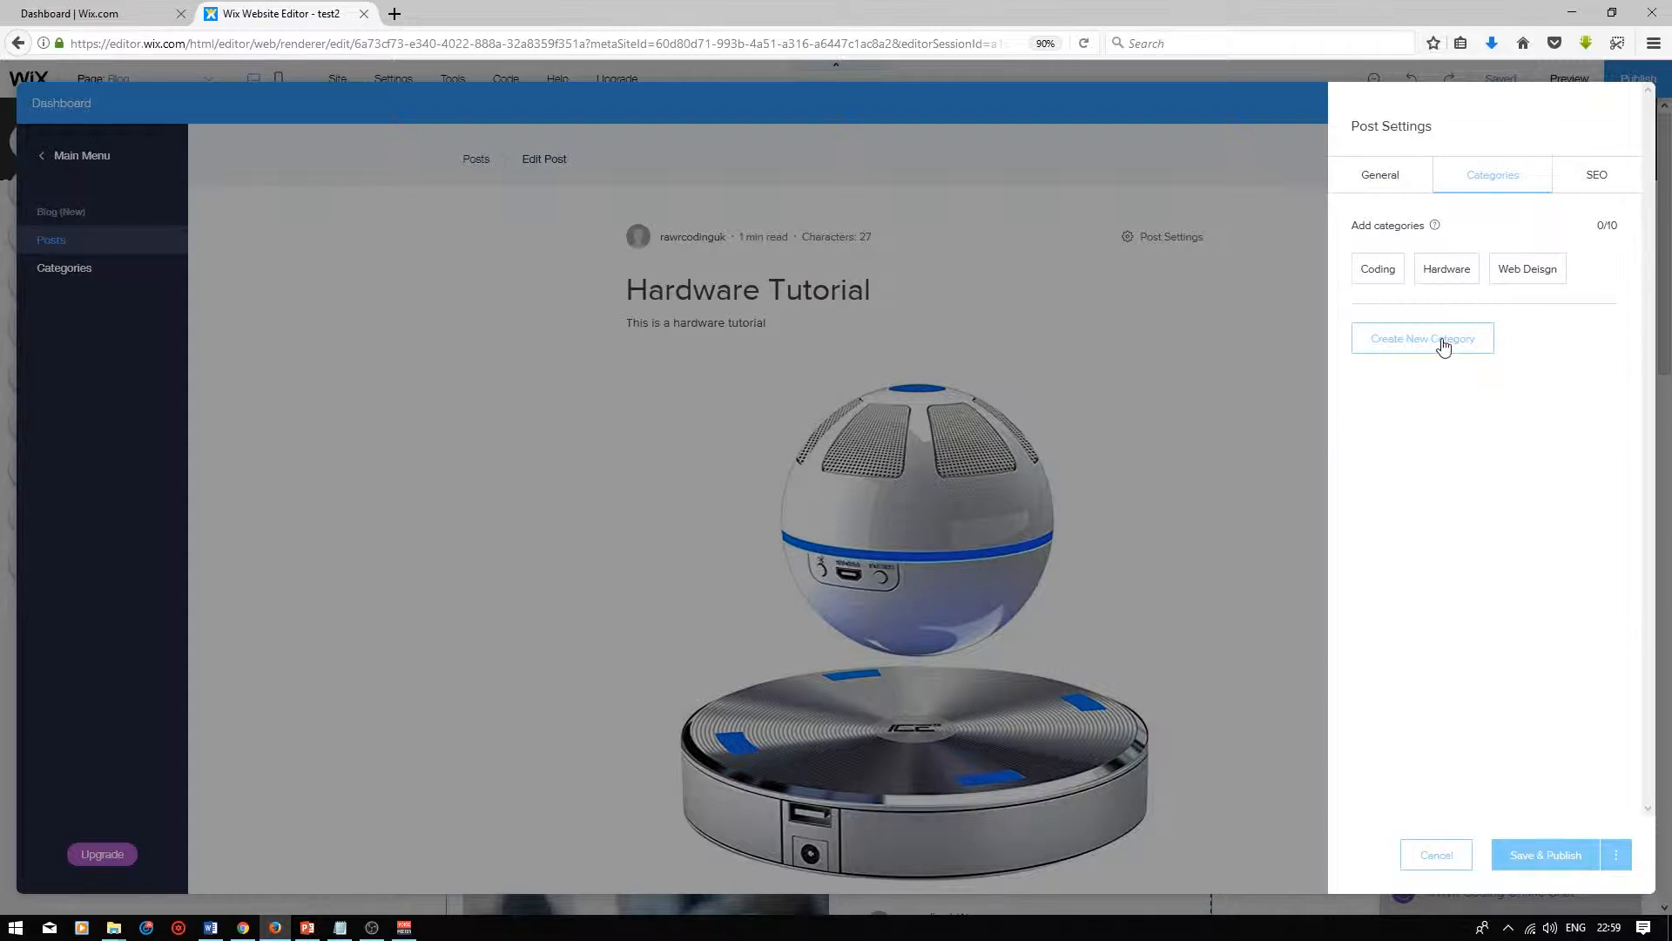
{"action": "left_click", "coordinate": [1546, 858]}
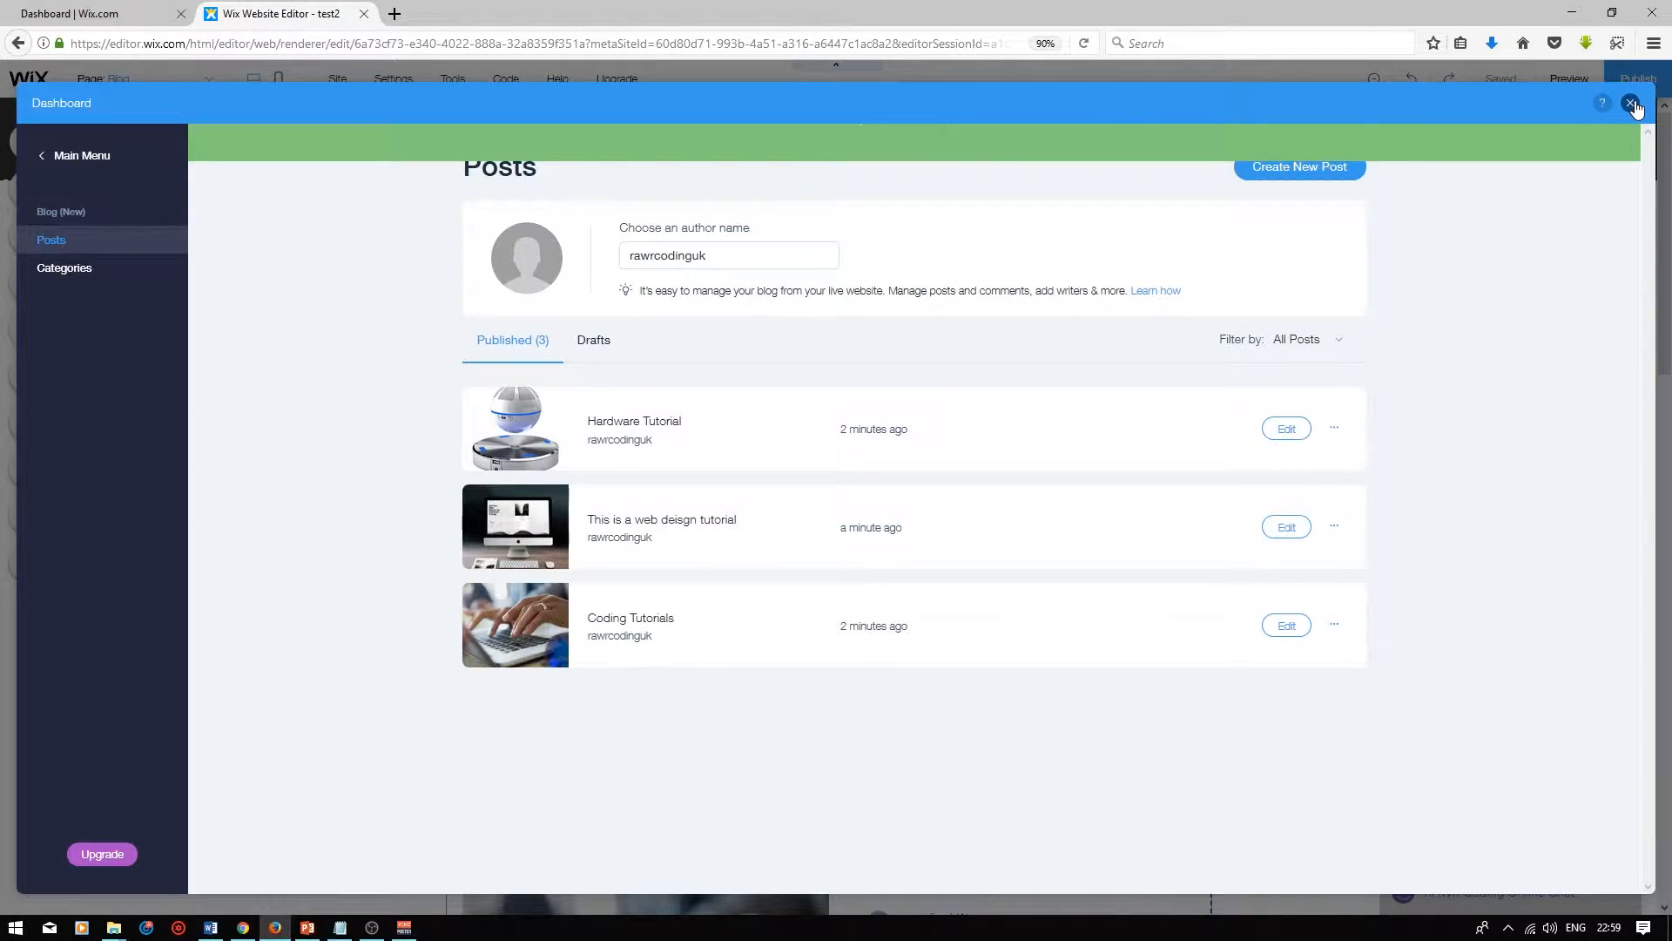
{"action": "left_click", "coordinate": [1636, 105]}
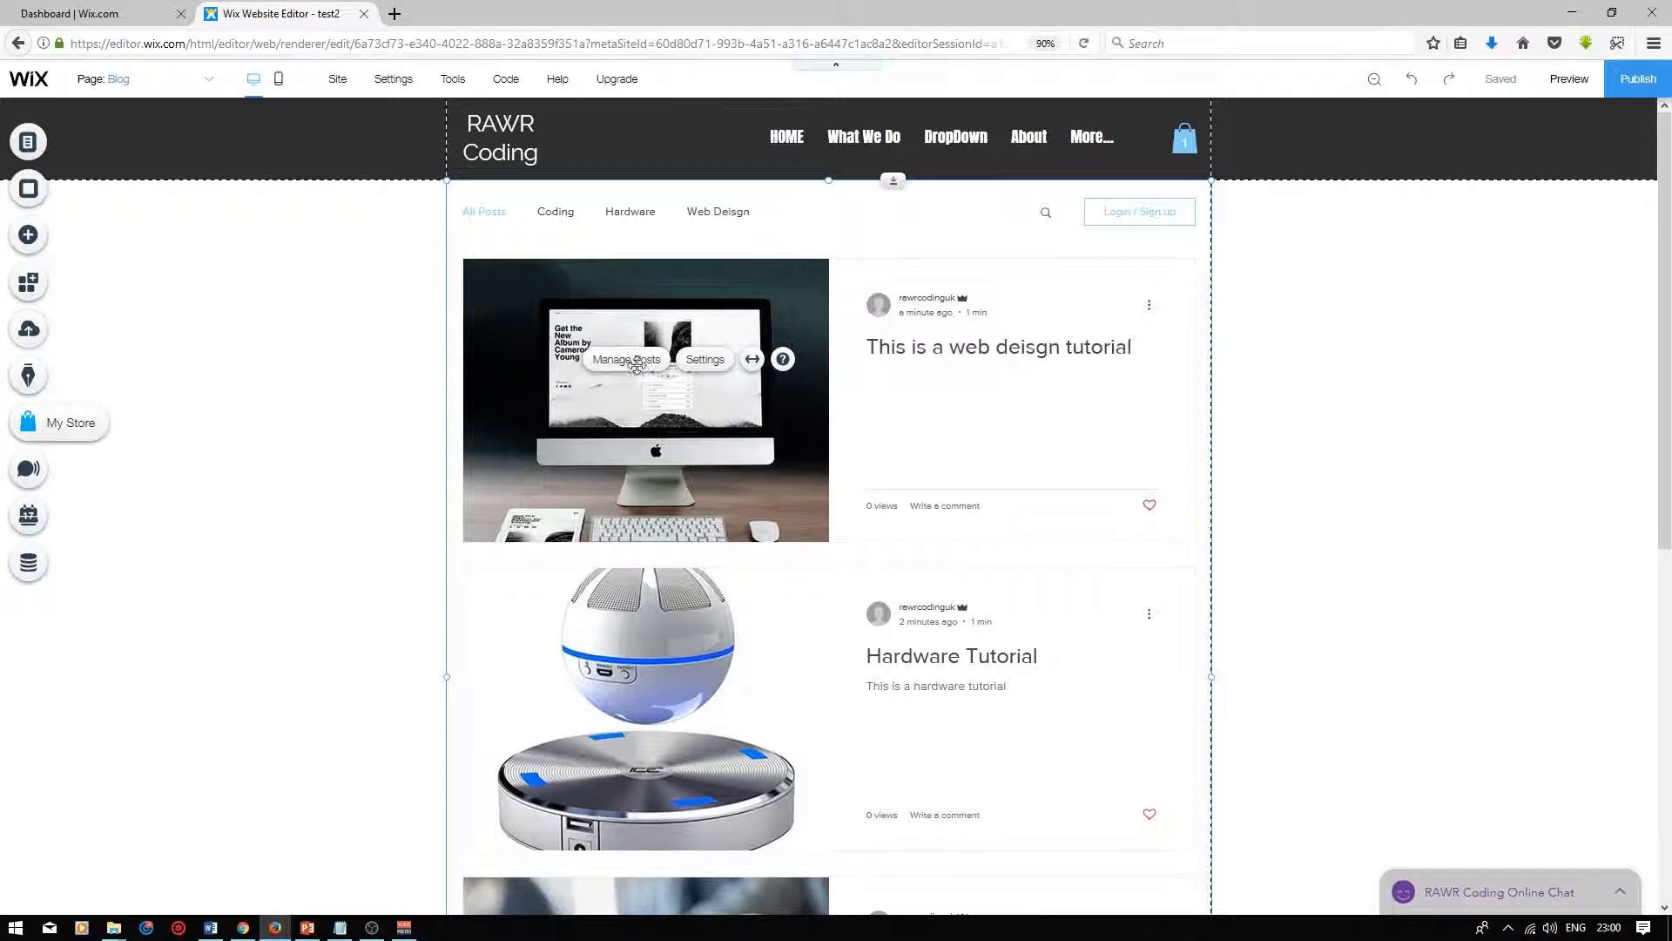
Step: Preview the site, view the blog's Coding, Hardware, Web Deisgn and All Posts categories, and return to the editor
{"action": "left_click", "coordinate": [335, 542]}
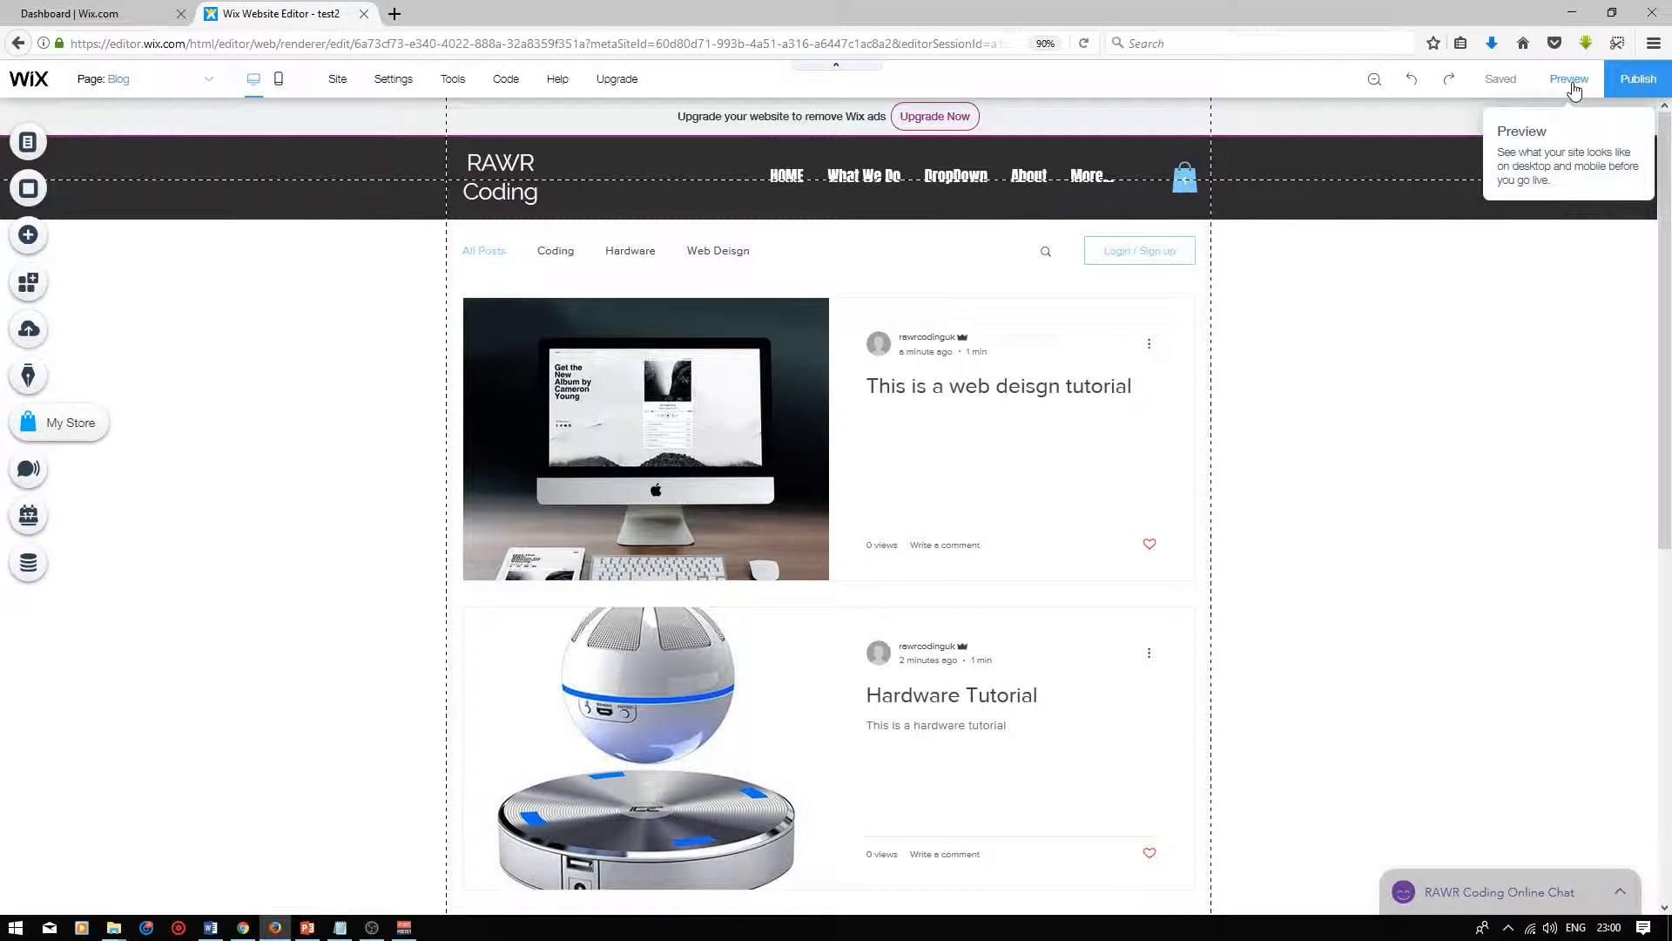
{"action": "left_click", "coordinate": [1569, 80]}
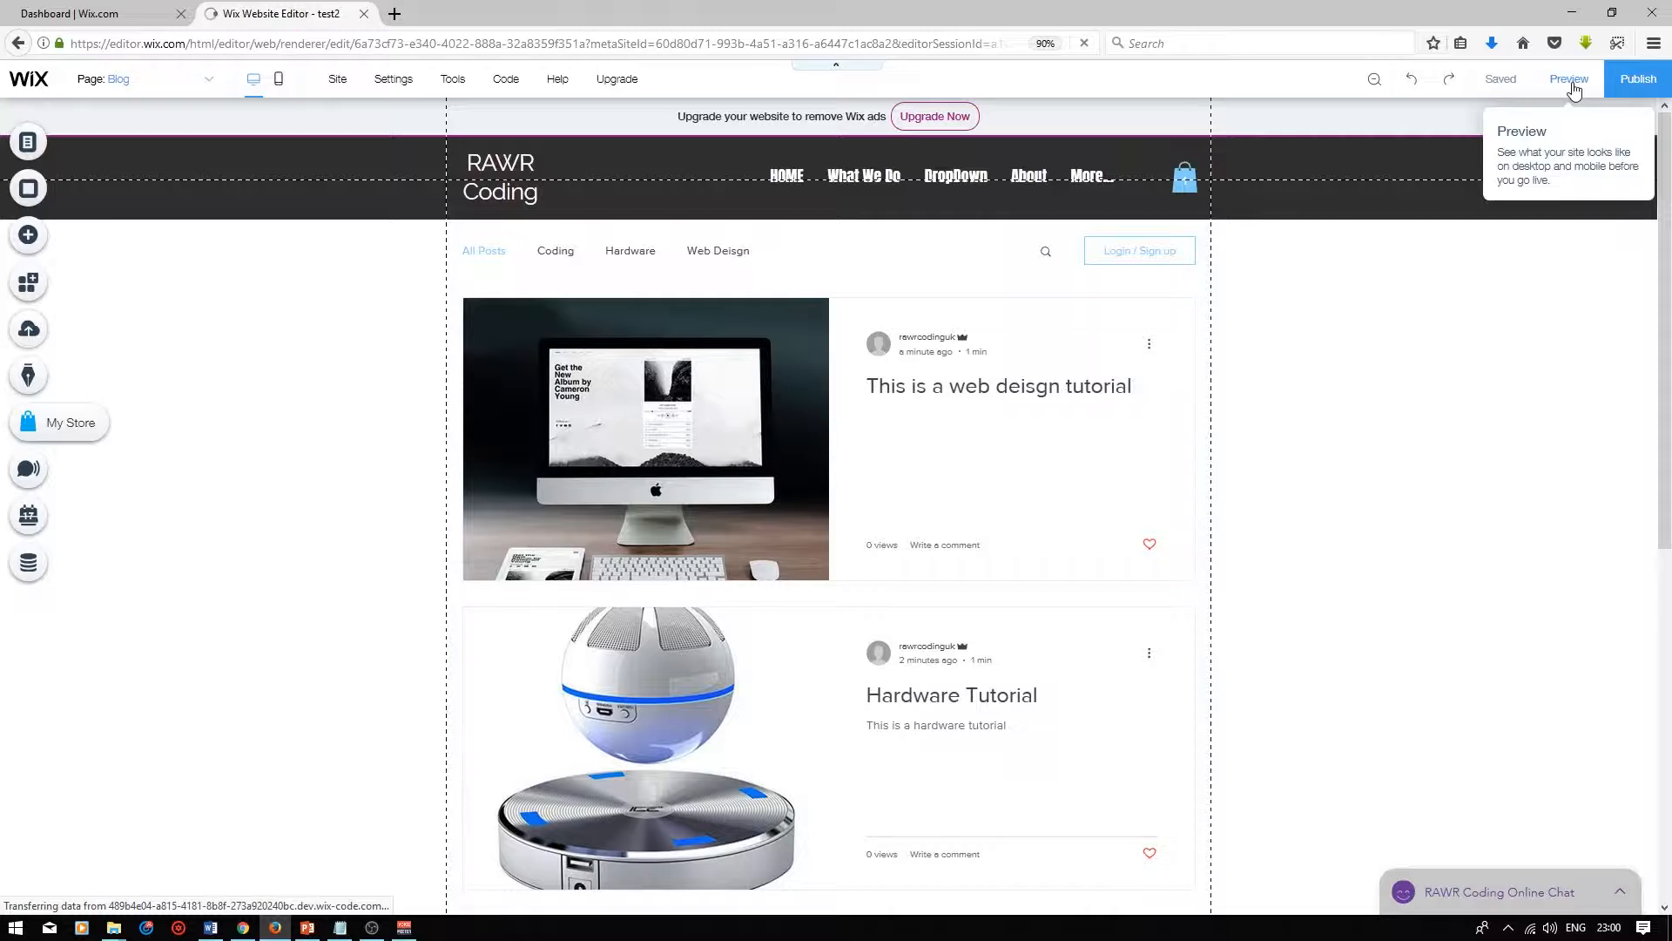
{"action": "left_click", "coordinate": [556, 258]}
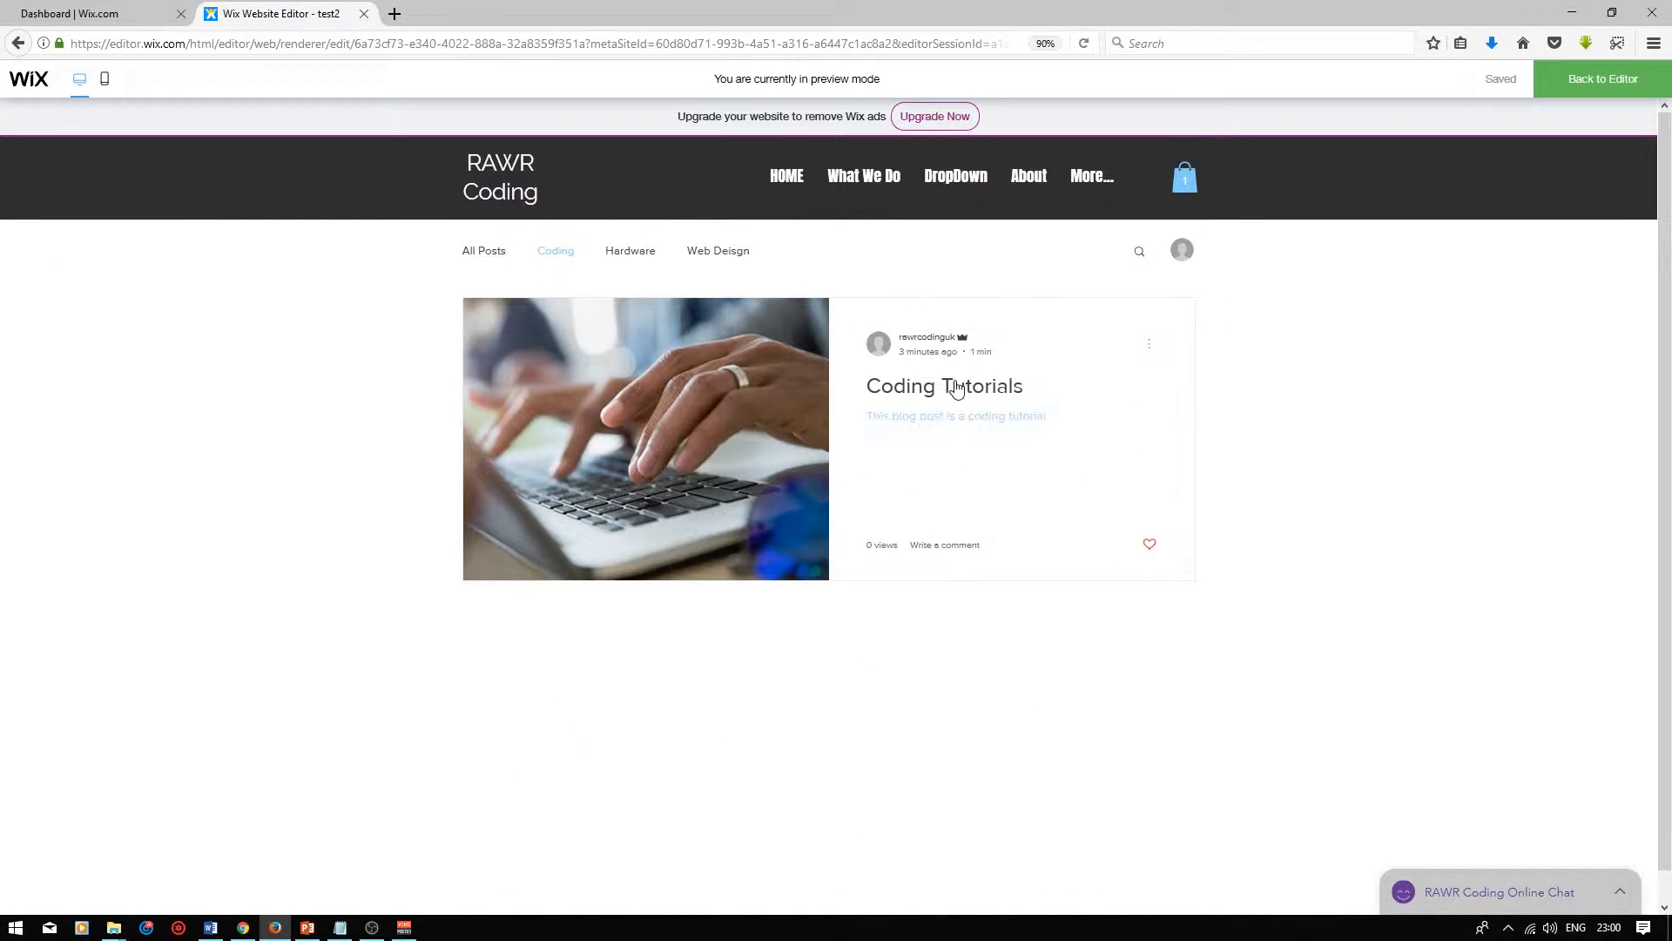
{"action": "left_click", "coordinate": [630, 252]}
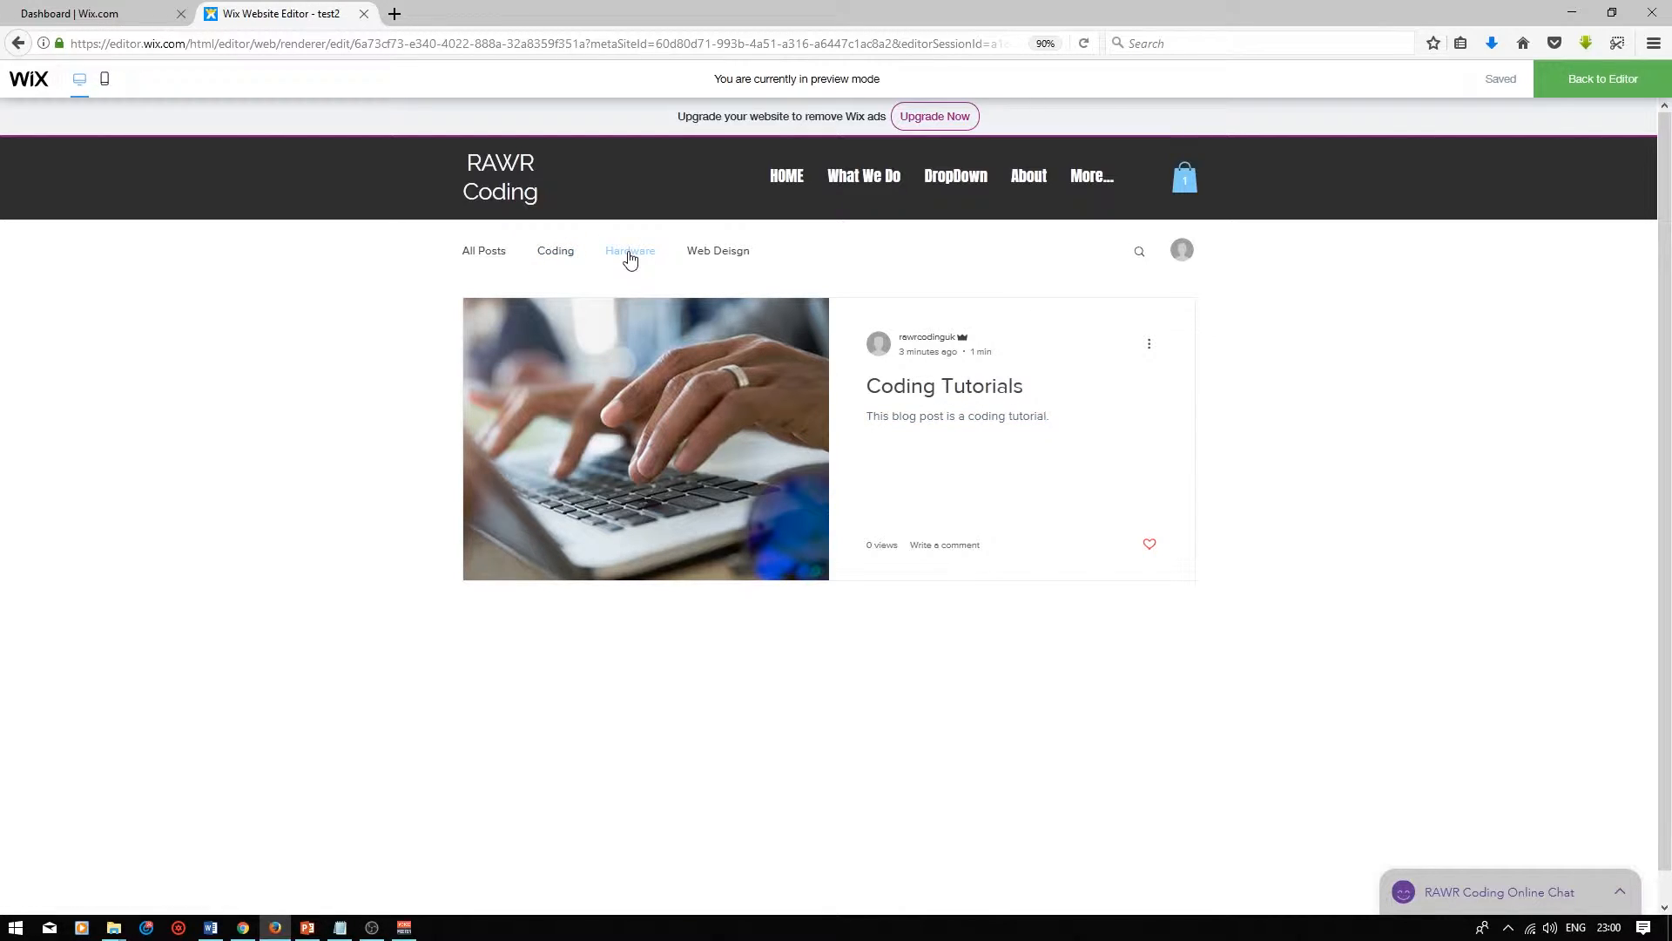
{"action": "left_click", "coordinate": [718, 255]}
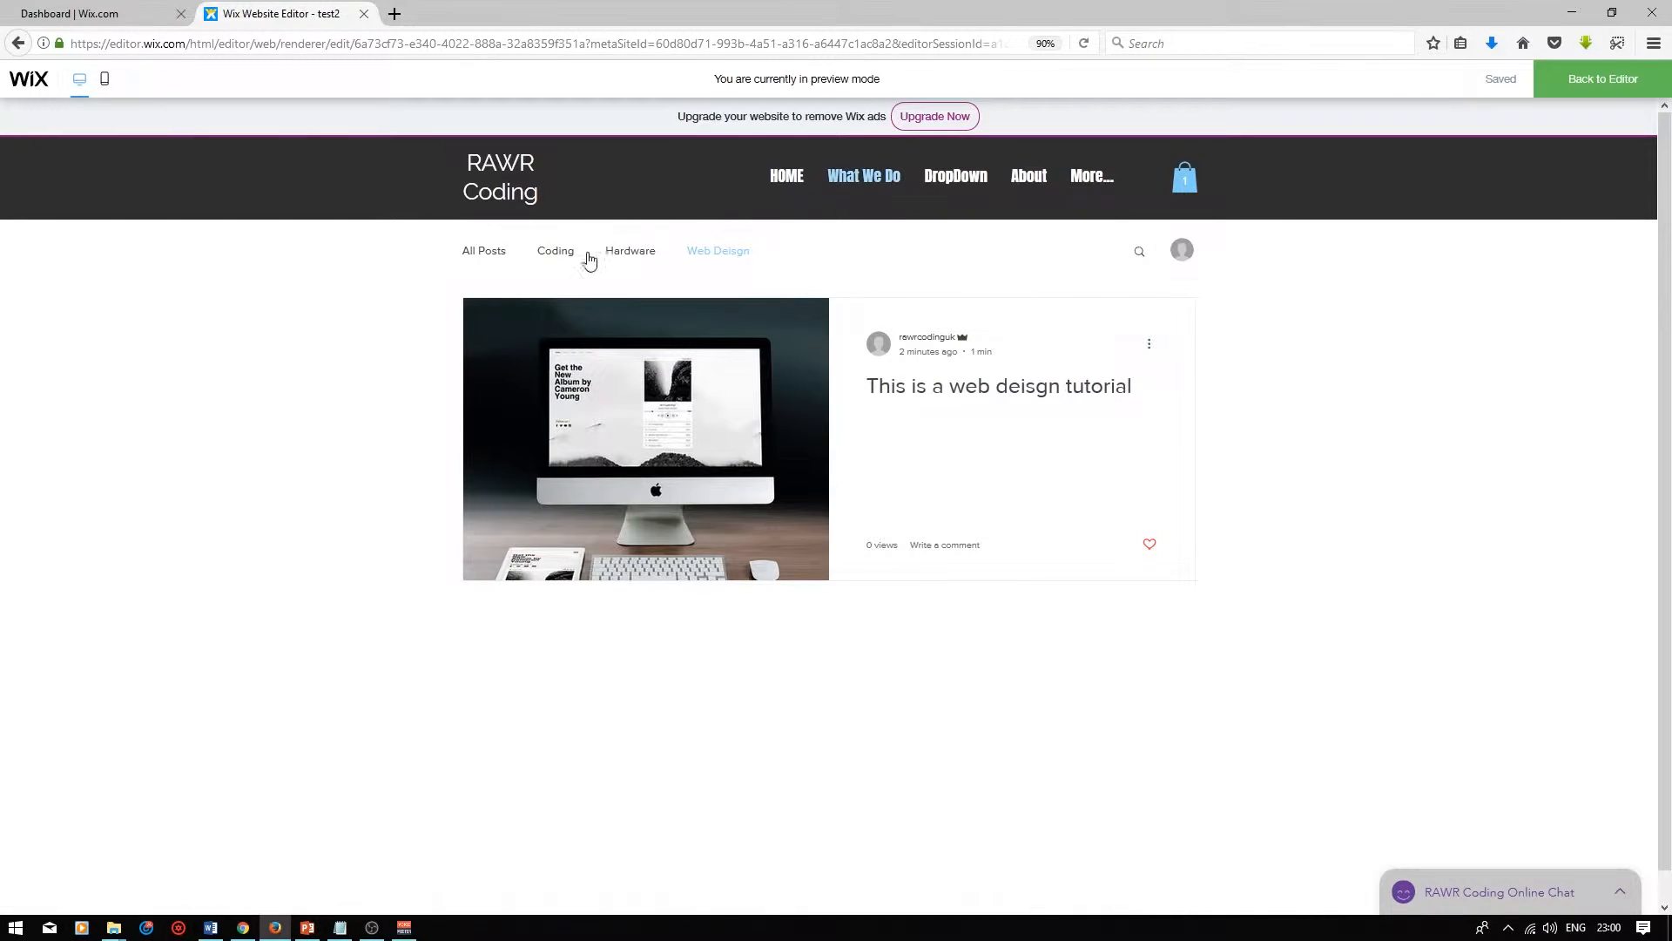
{"action": "left_click", "coordinate": [486, 262]}
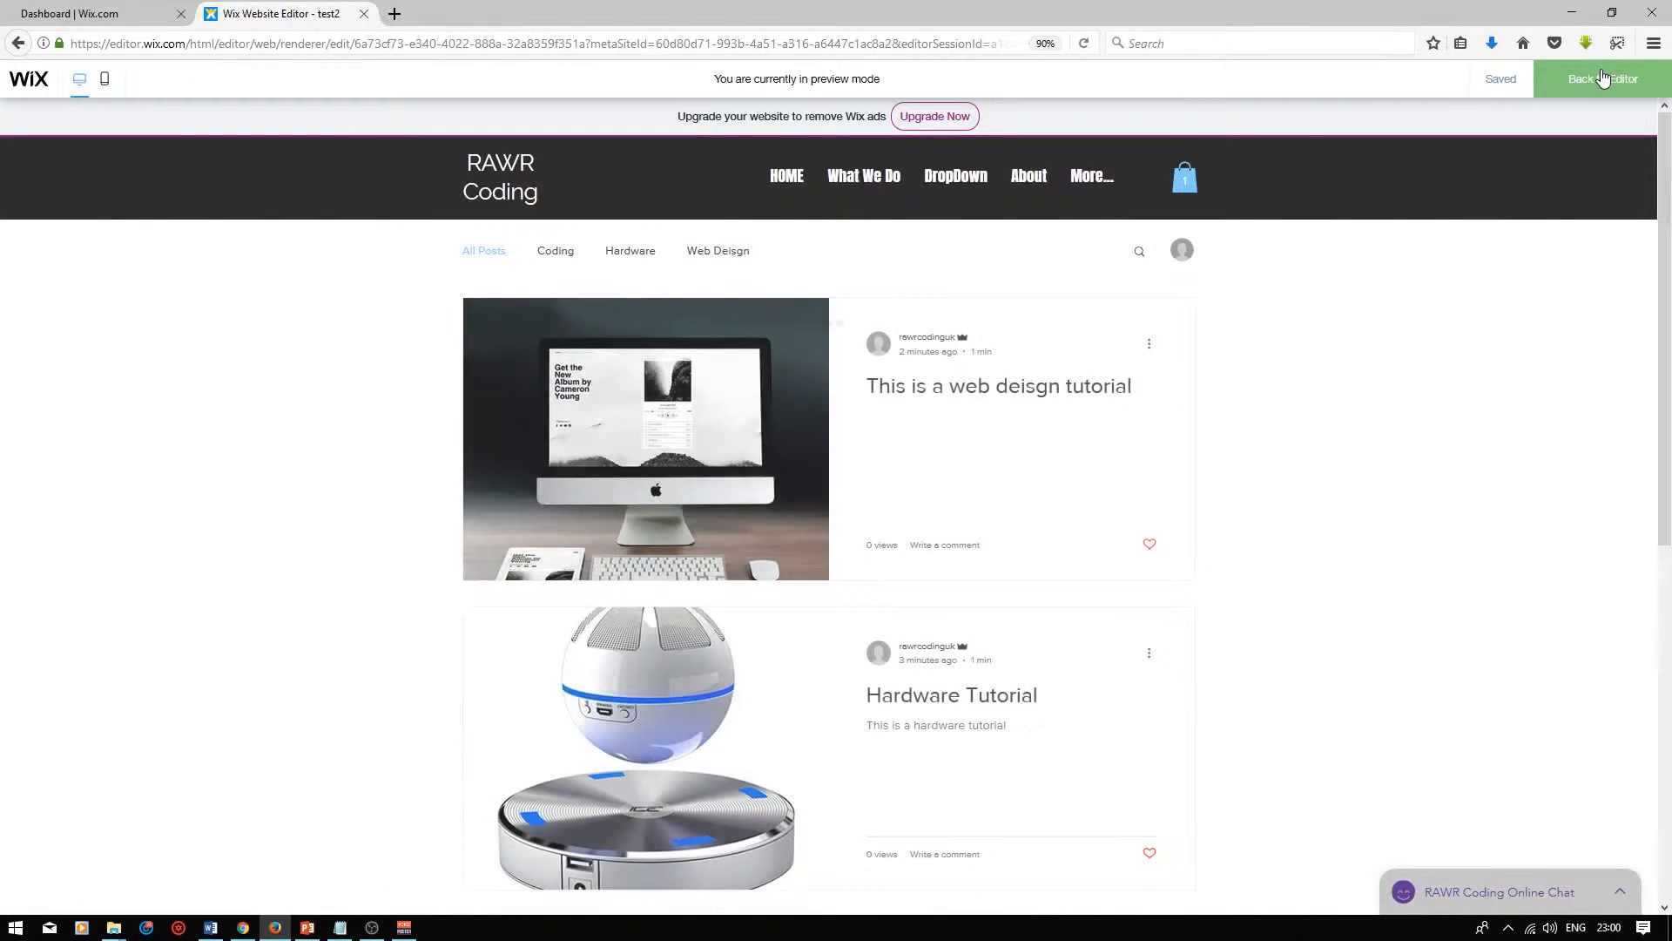
{"action": "left_click", "coordinate": [1592, 78]}
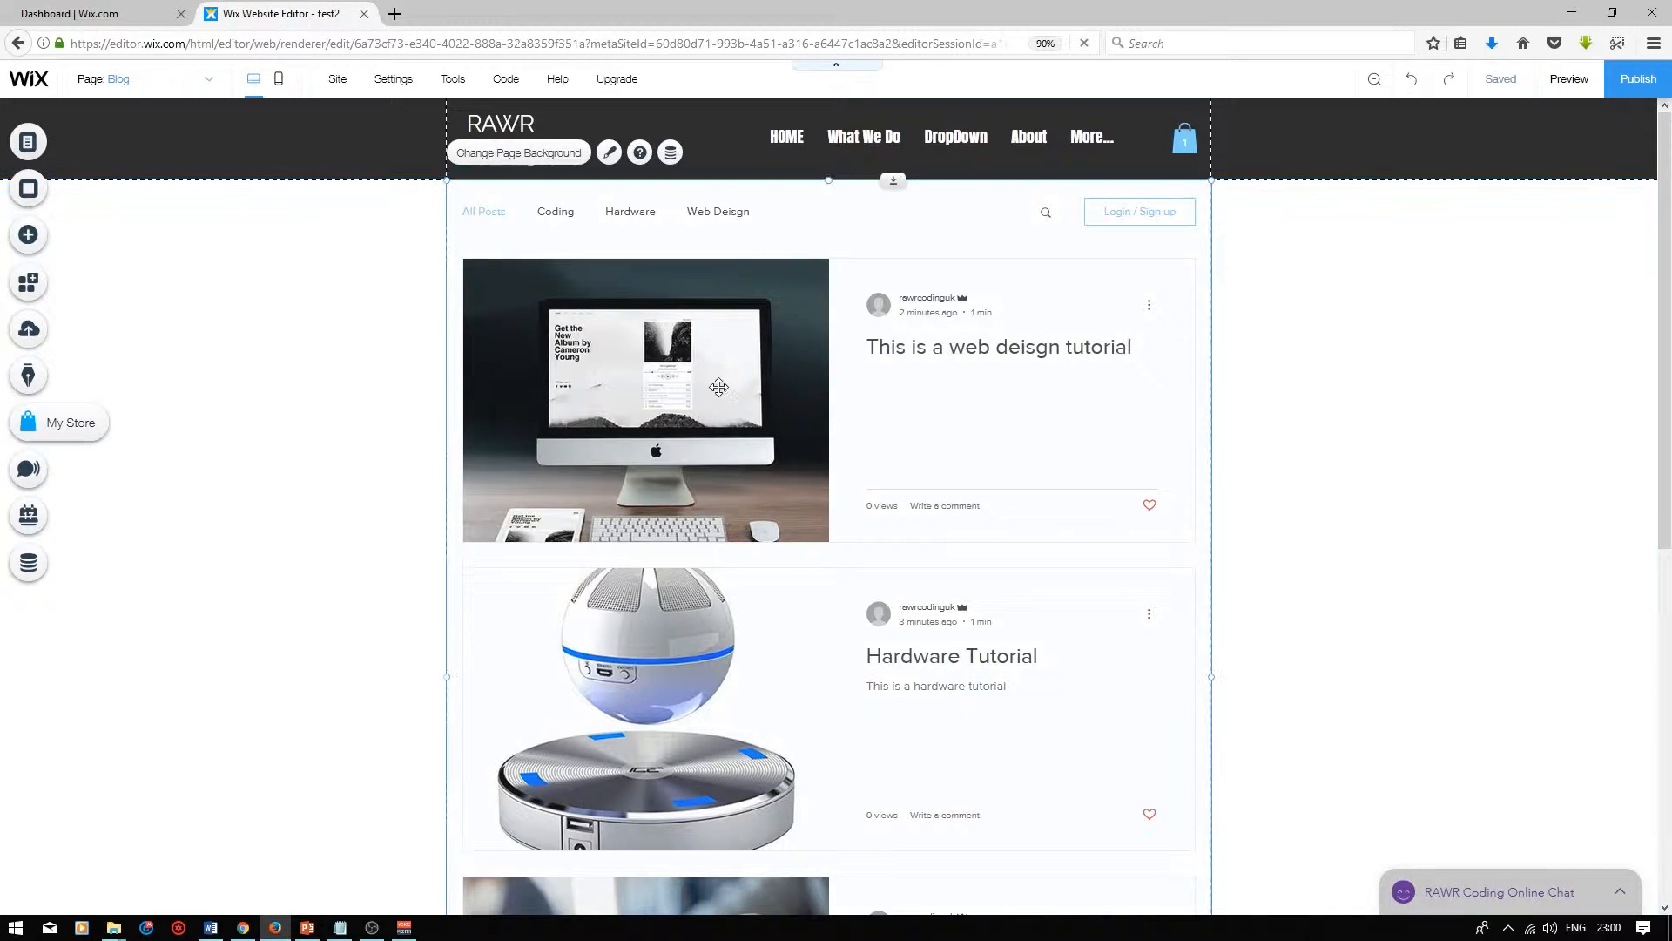
Step: Hide the views counter on the blog feed through the blog's display settings, and show it again
{"action": "left_click", "coordinate": [983, 378]}
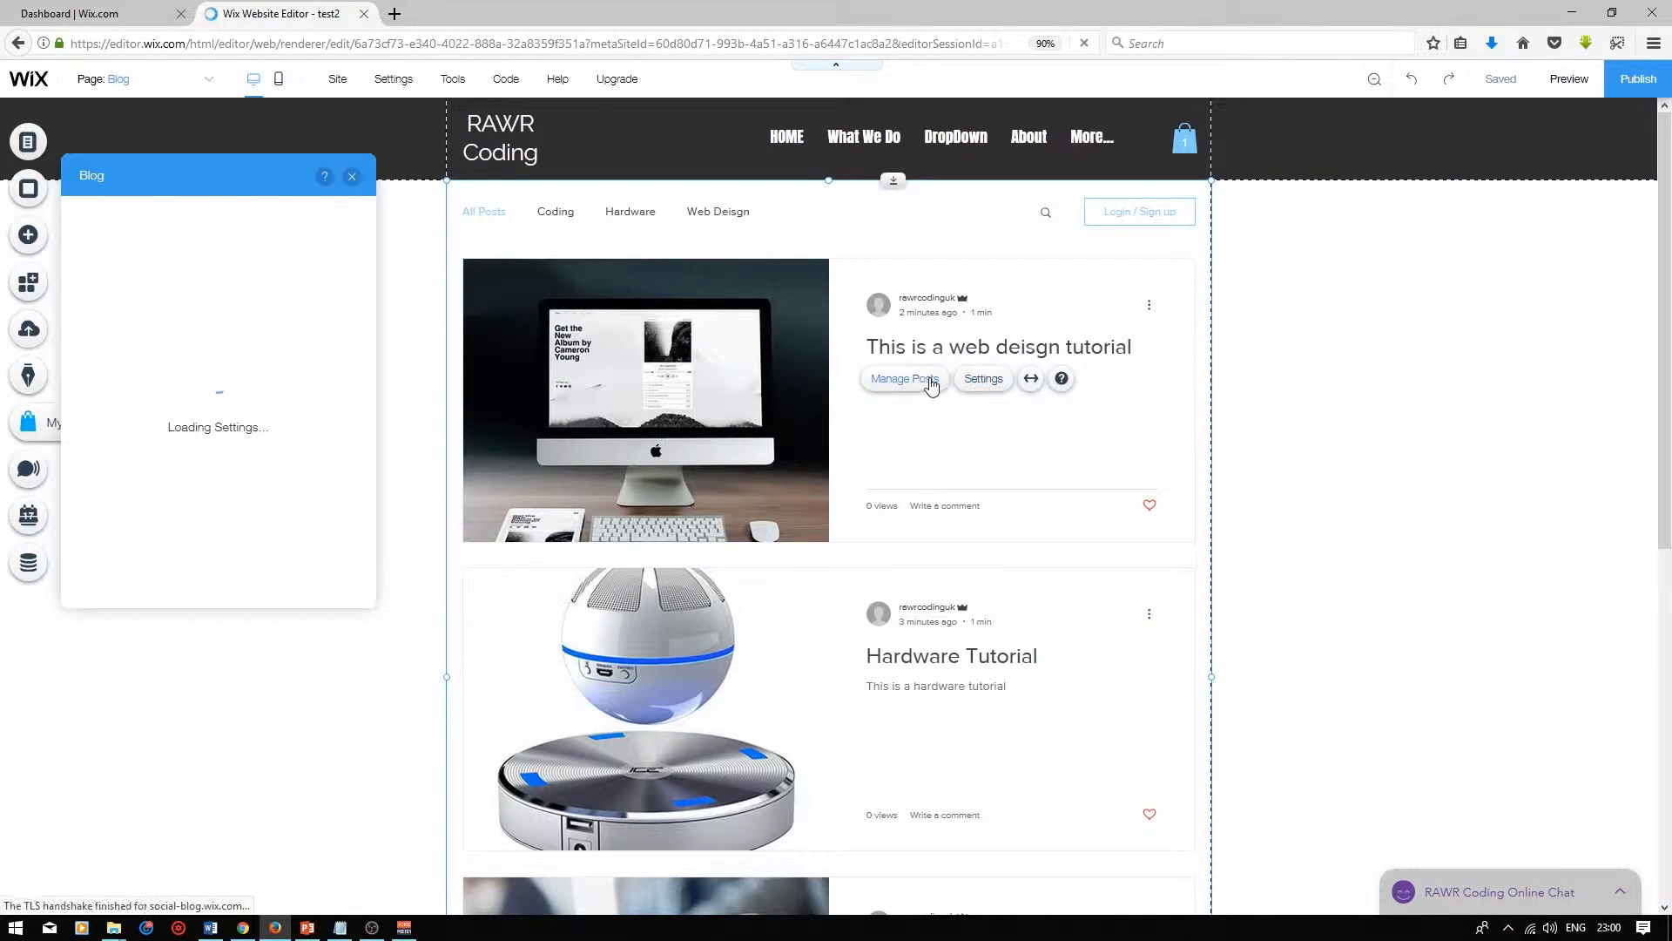
{"action": "left_click", "coordinate": [98, 279]}
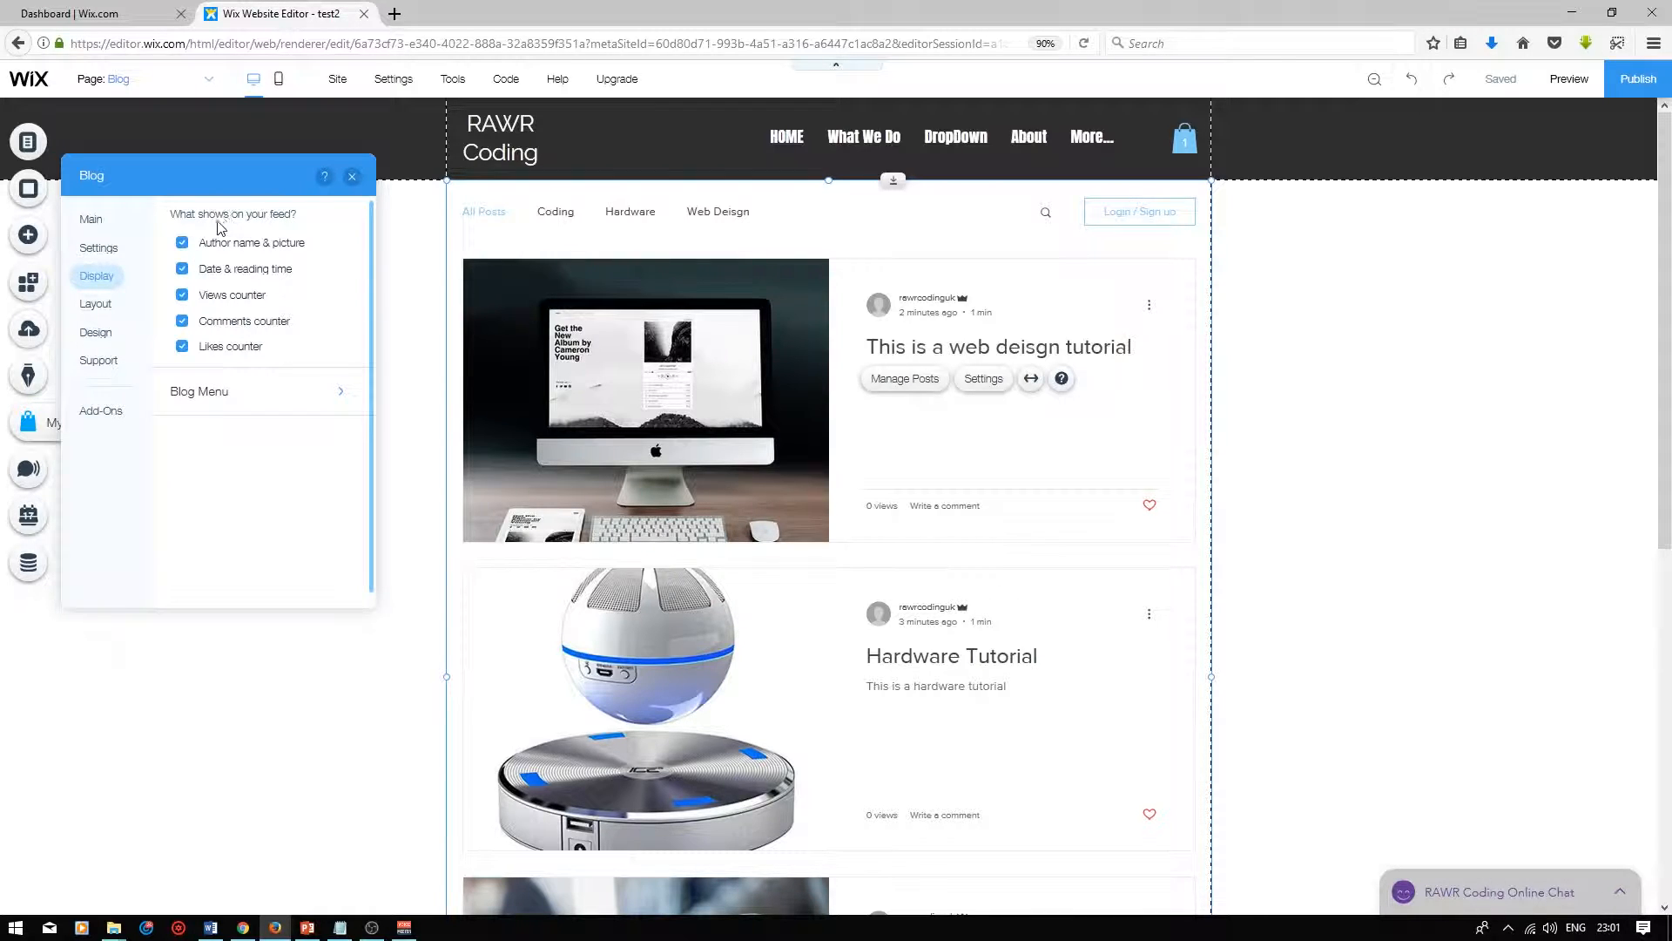
{"action": "left_click", "coordinate": [182, 295]}
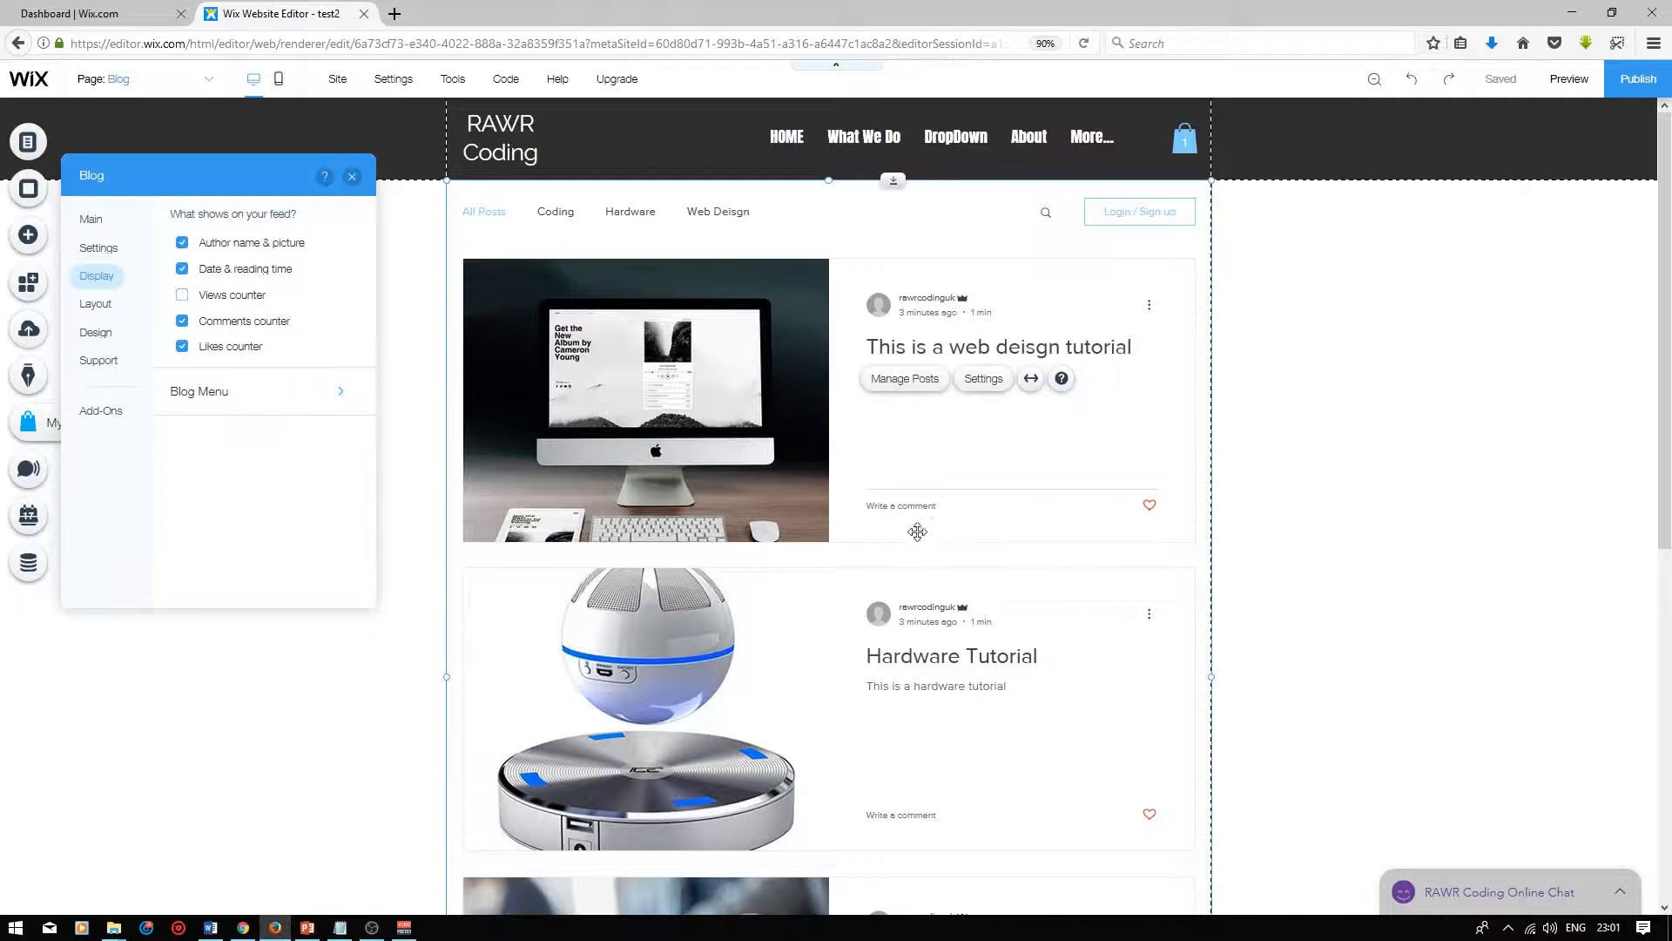
{"action": "left_click", "coordinate": [183, 296]}
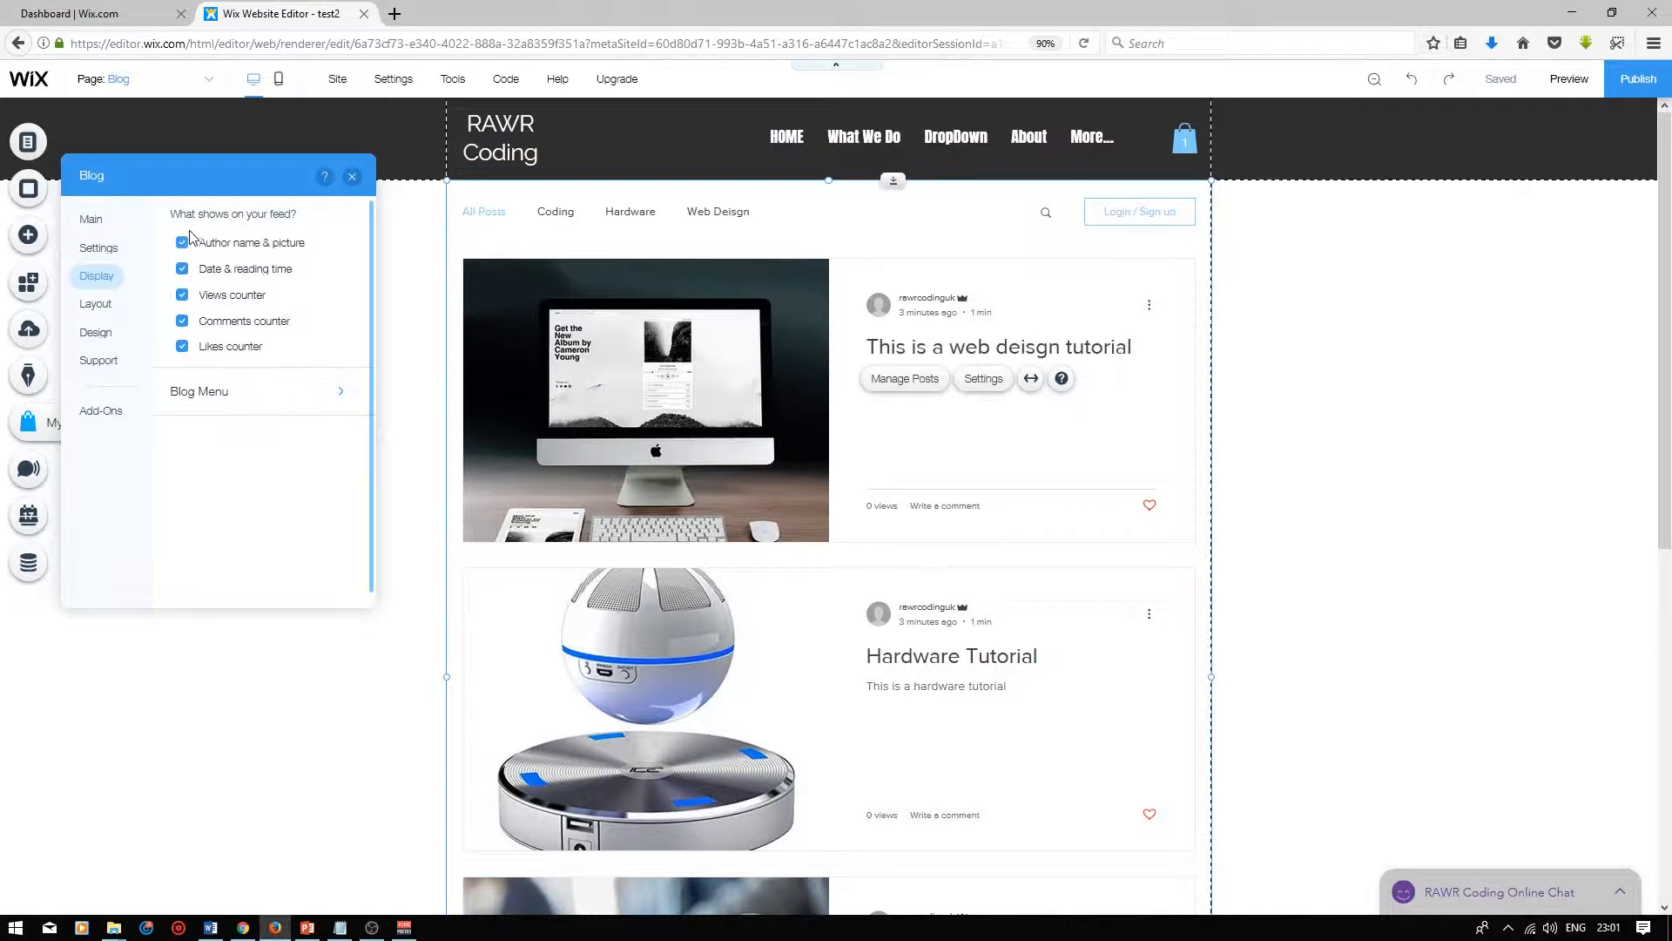
Step: Examine the blog's feed layout choices and the design options for its Blog Menu
{"action": "left_click", "coordinate": [96, 305]}
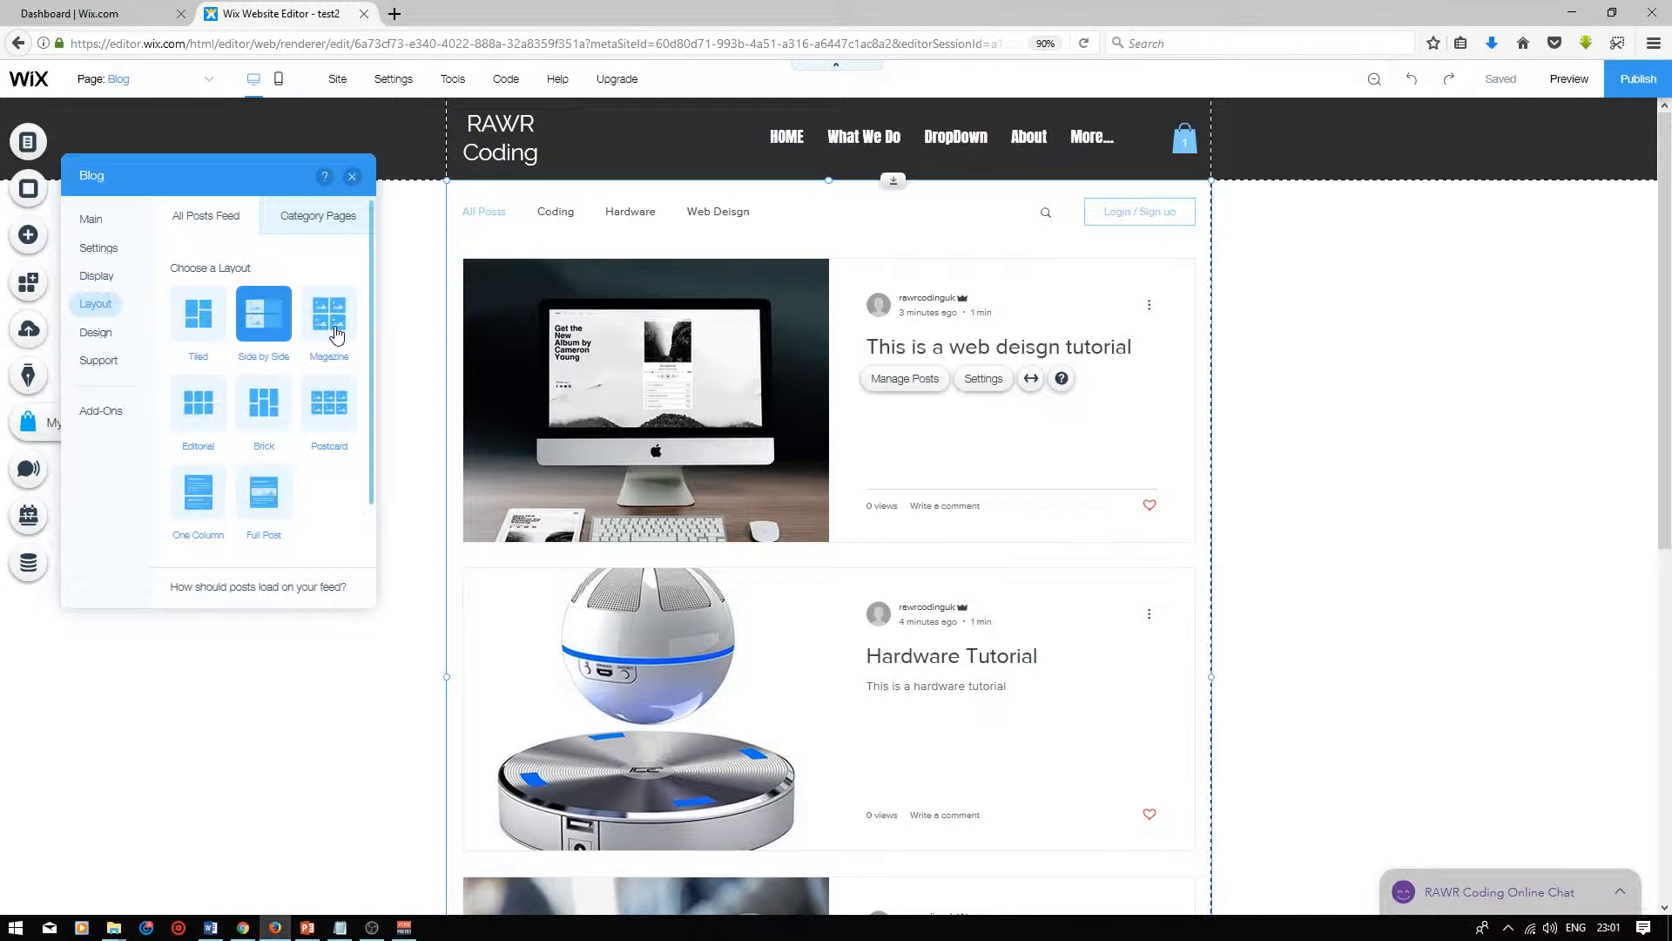
{"action": "left_click", "coordinate": [116, 340]}
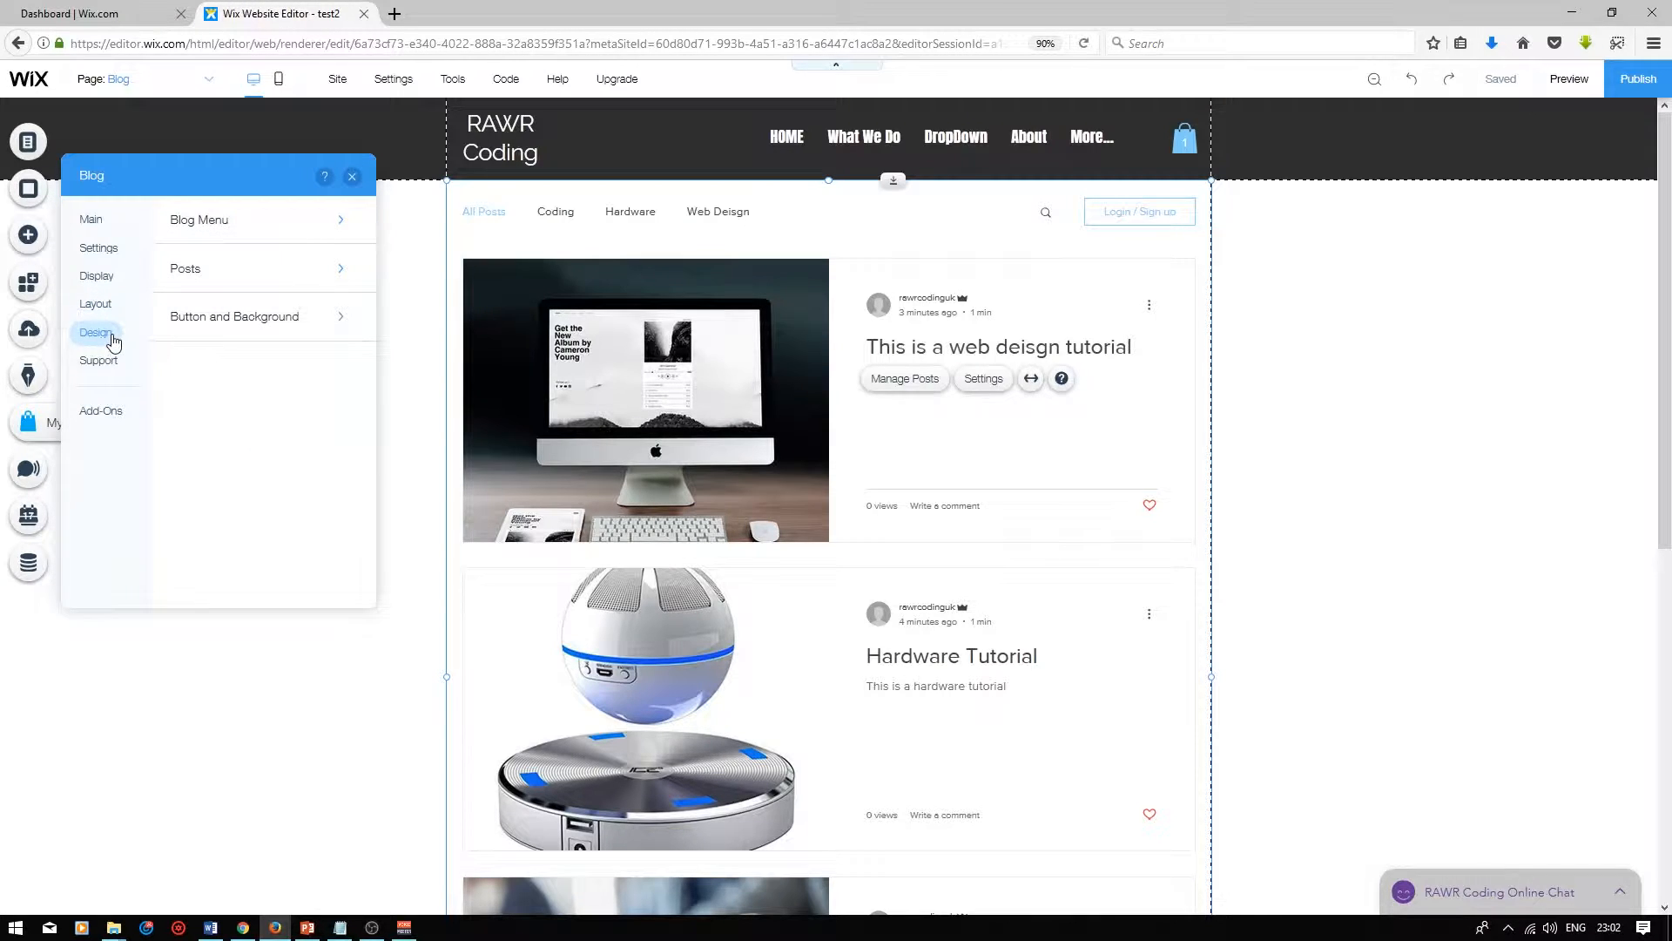
{"action": "left_click", "coordinate": [340, 222]}
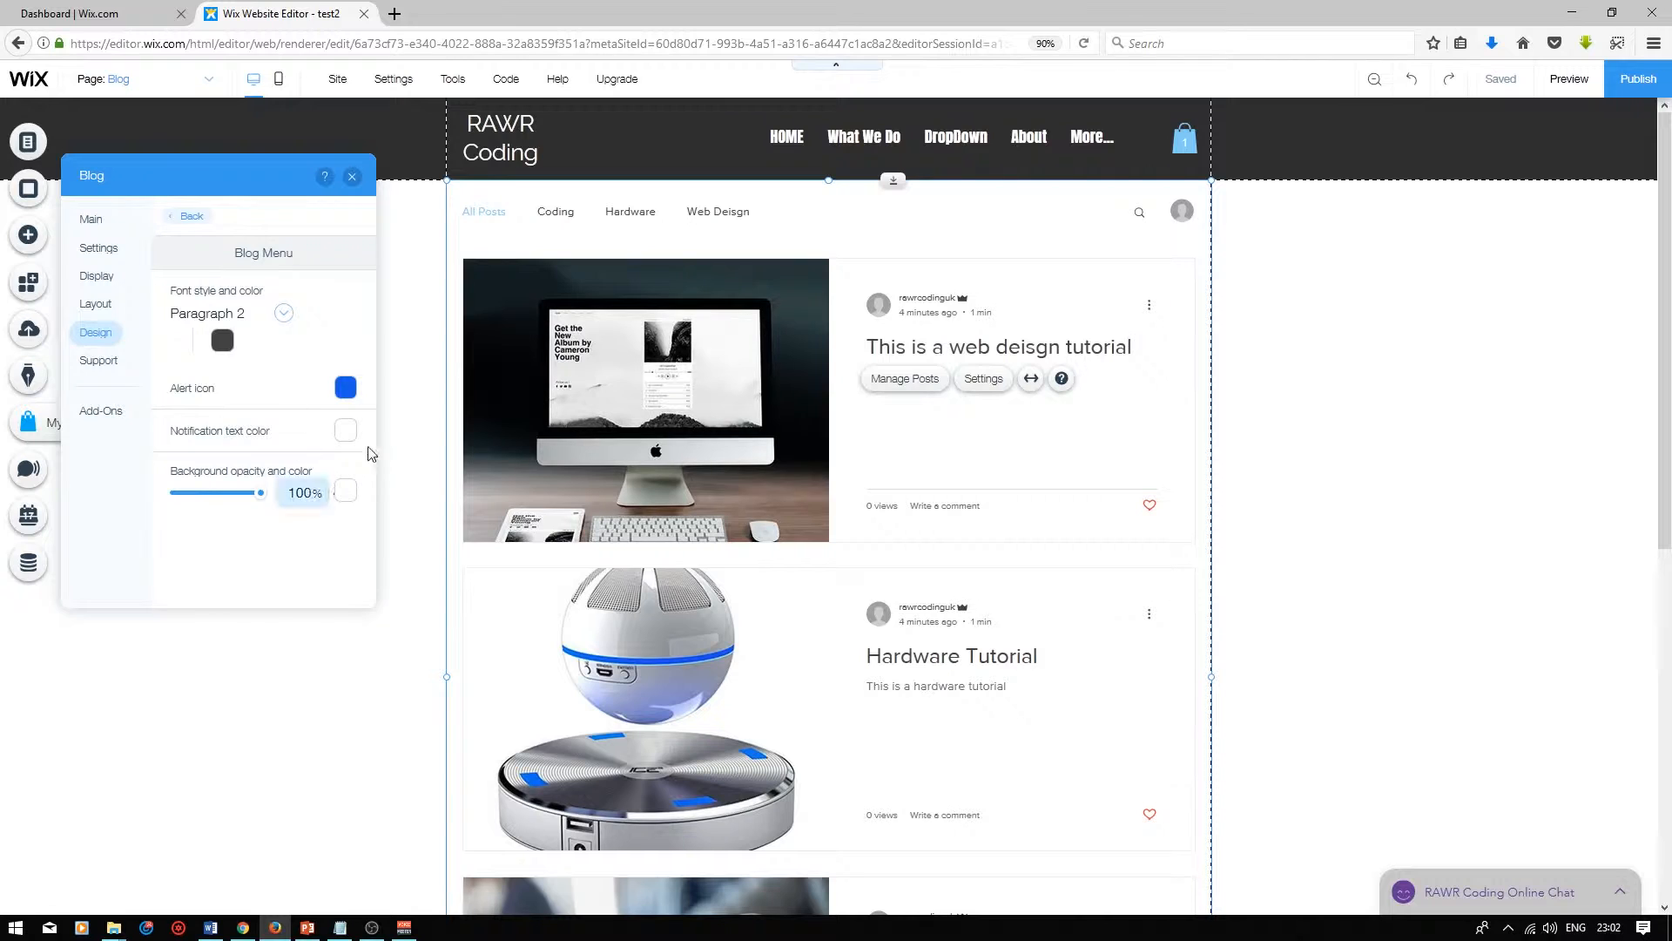
{"action": "left_click", "coordinate": [186, 216]}
{"action": "left_click", "coordinate": [179, 222]}
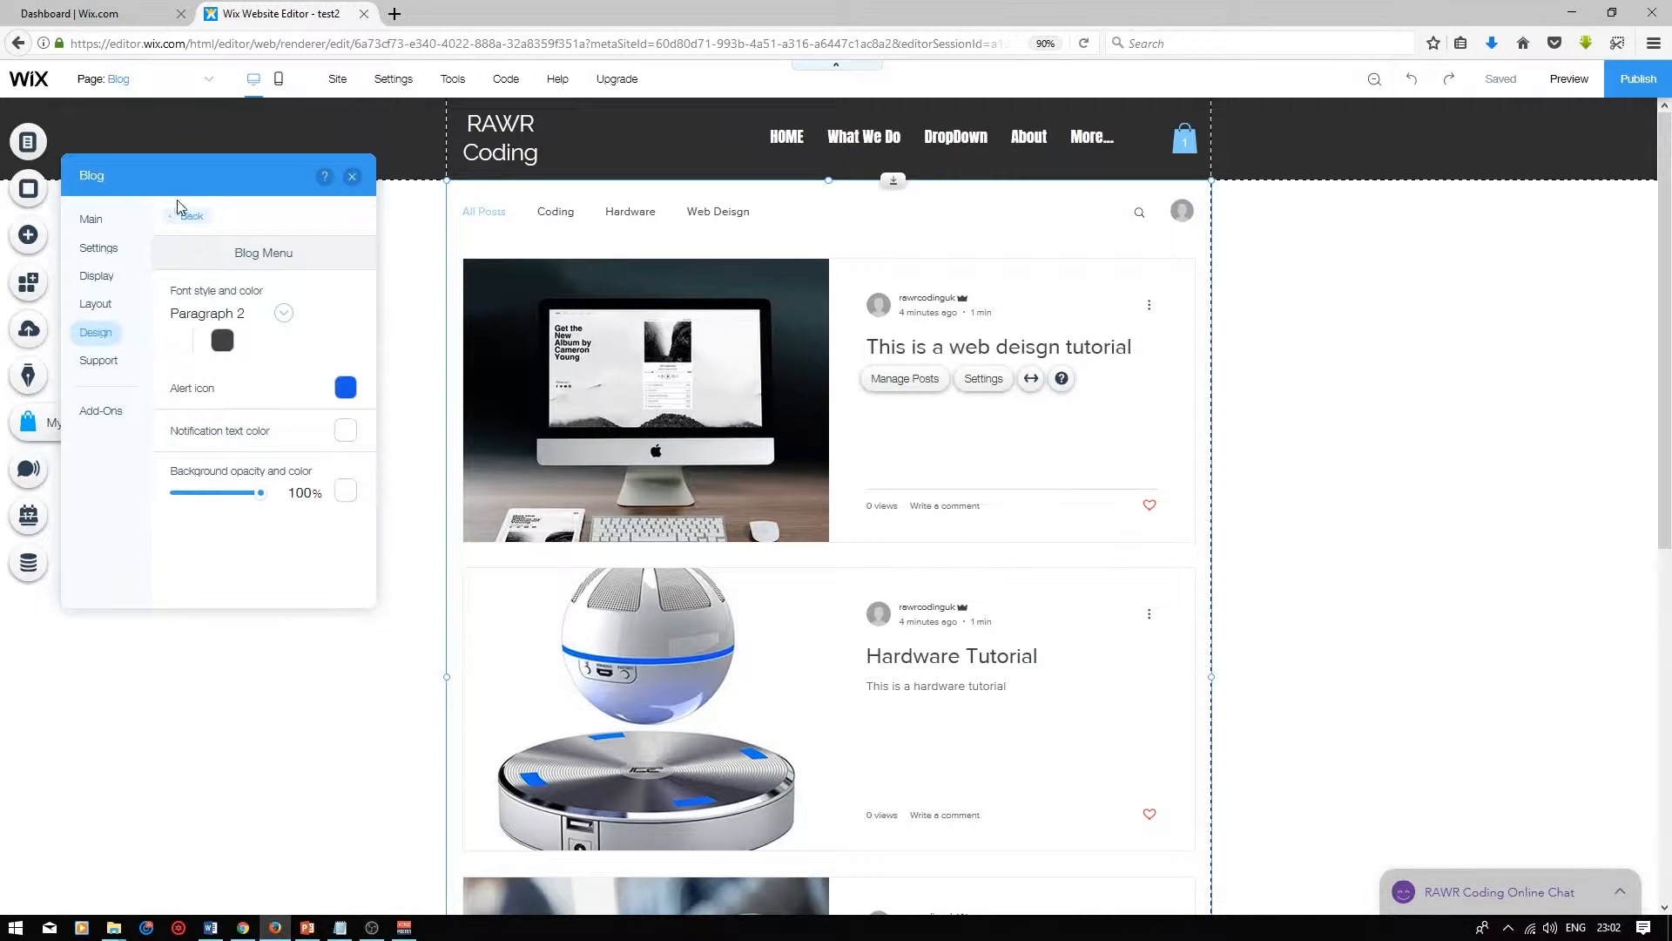
{"action": "left_click", "coordinate": [187, 216]}
Step: Set the post title color on the All Posts feed to dark red #8B0000 and close the blog settings
{"action": "left_click", "coordinate": [331, 281]}
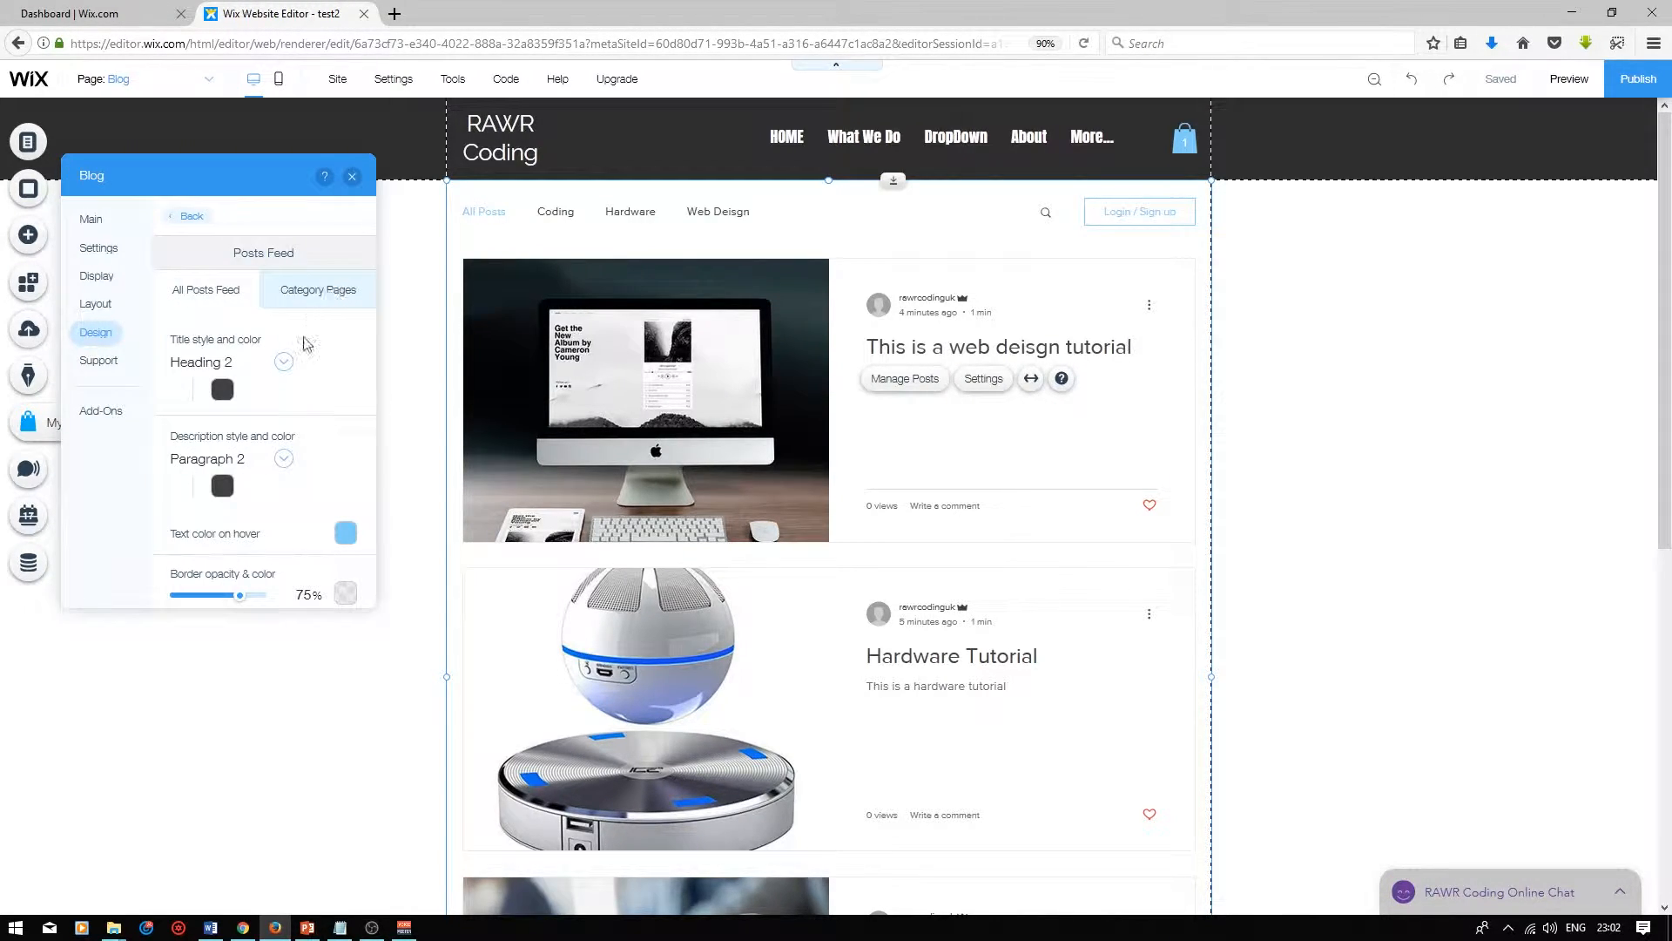
{"action": "scroll", "coordinate": [287, 410], "scroll_direction": "down", "scroll_amount": 2}
{"action": "left_click", "coordinate": [222, 250]}
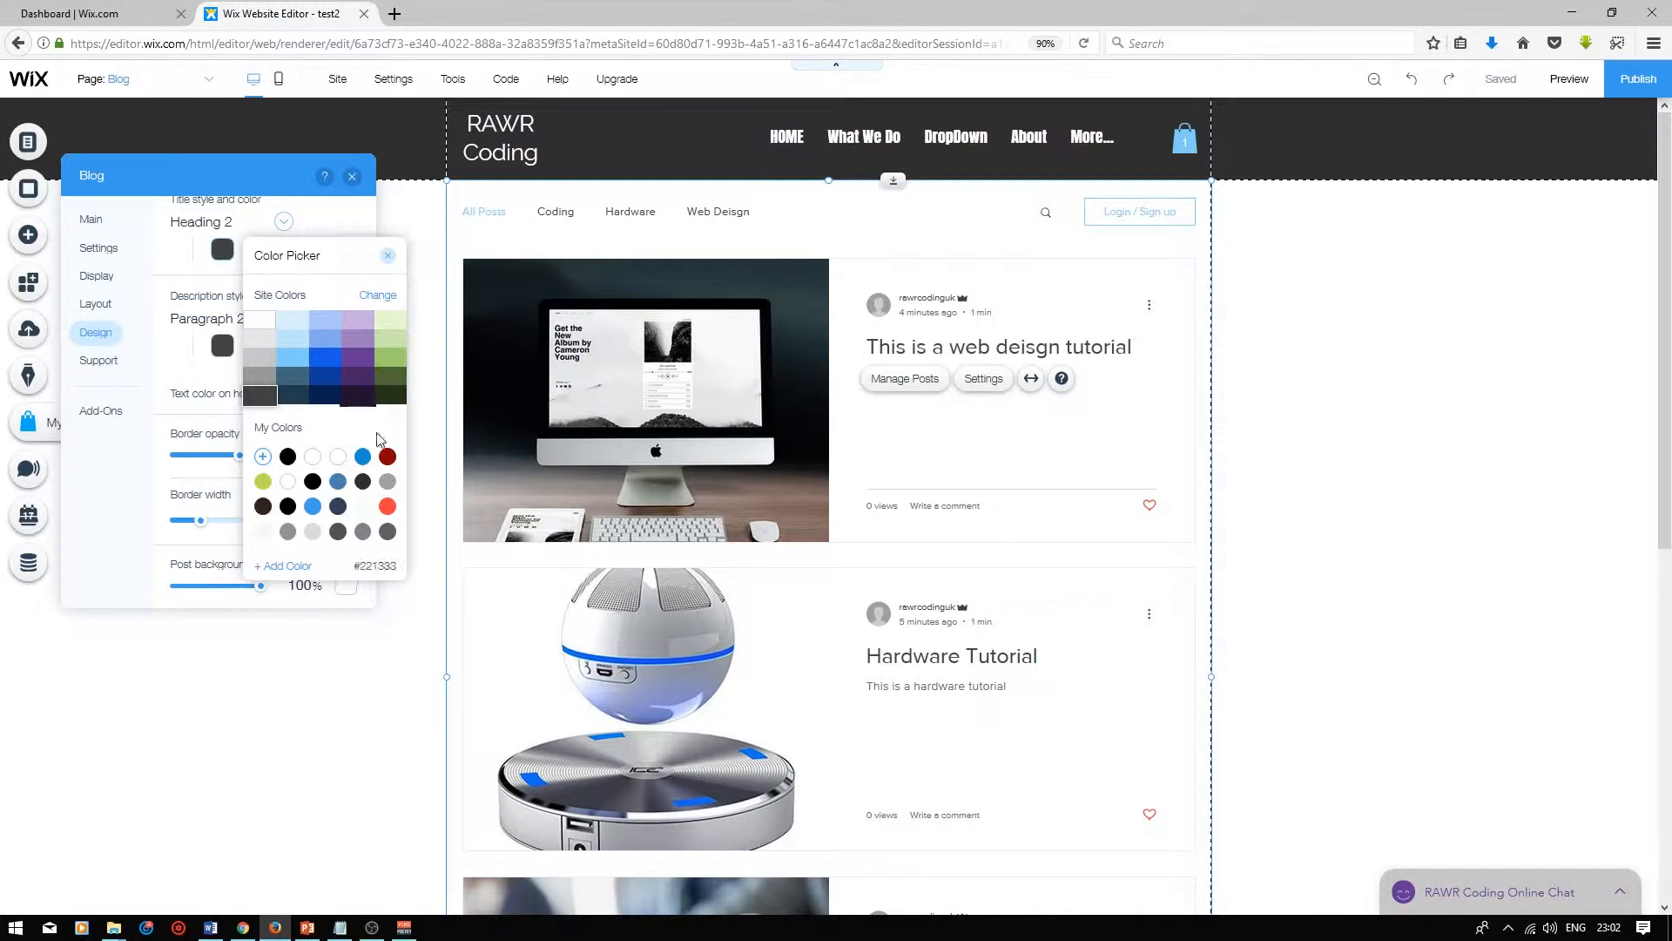
{"action": "left_click", "coordinate": [389, 460]}
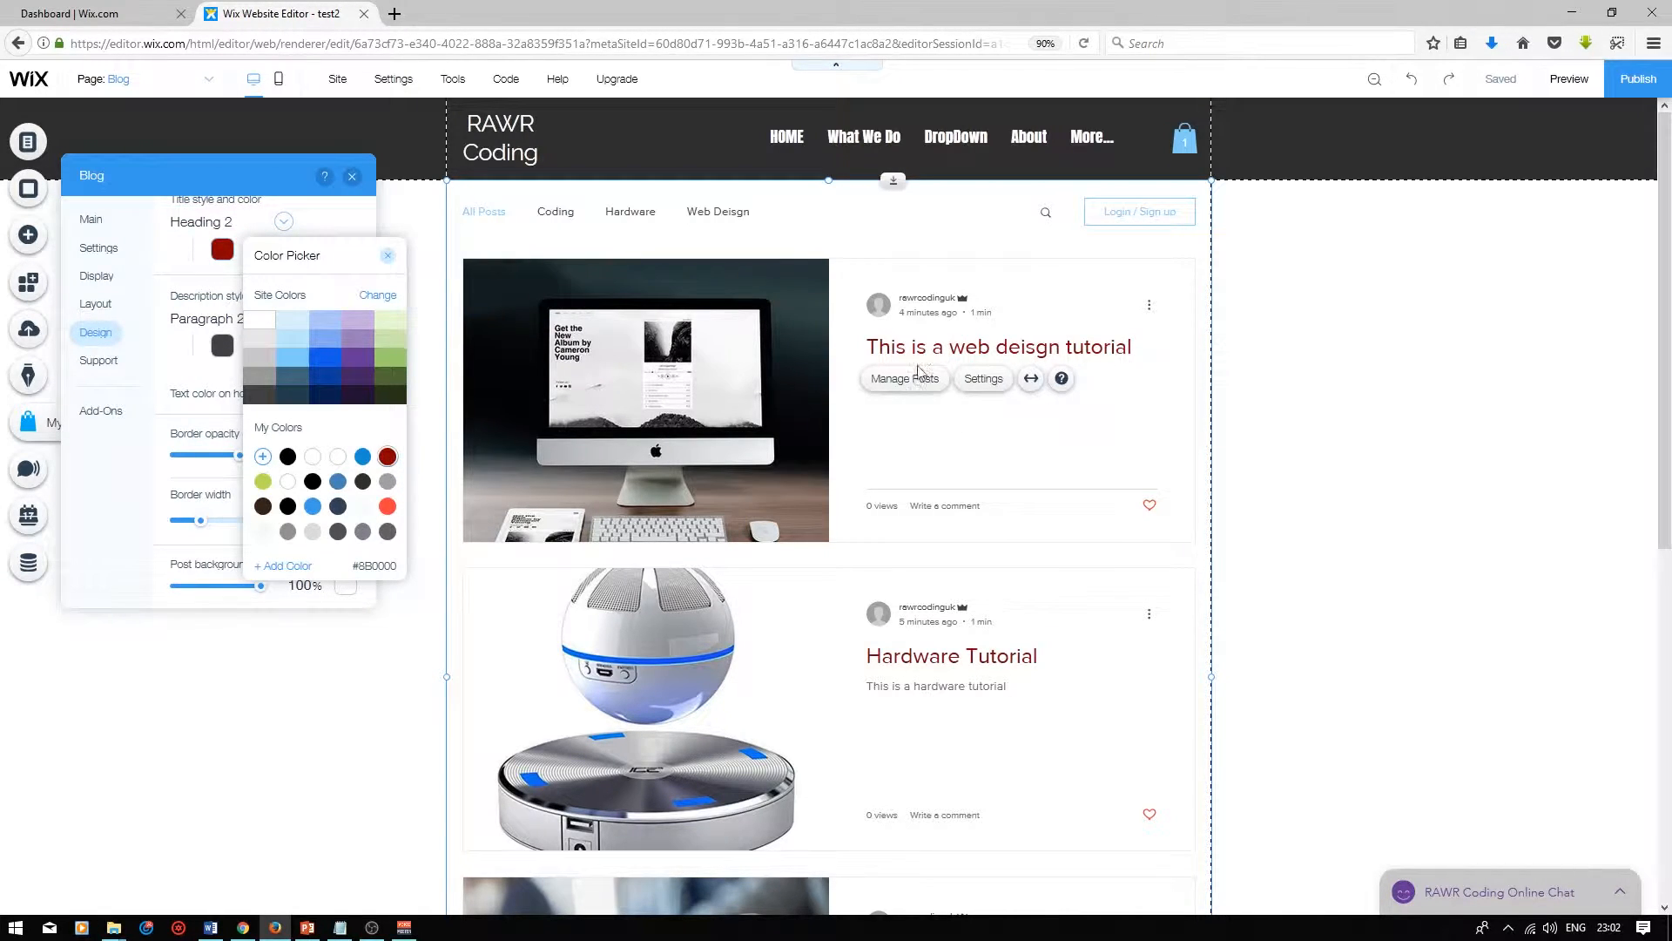
{"action": "left_click", "coordinate": [388, 256]}
{"action": "scroll", "coordinate": [344, 342], "scroll_direction": "up", "scroll_amount": 2}
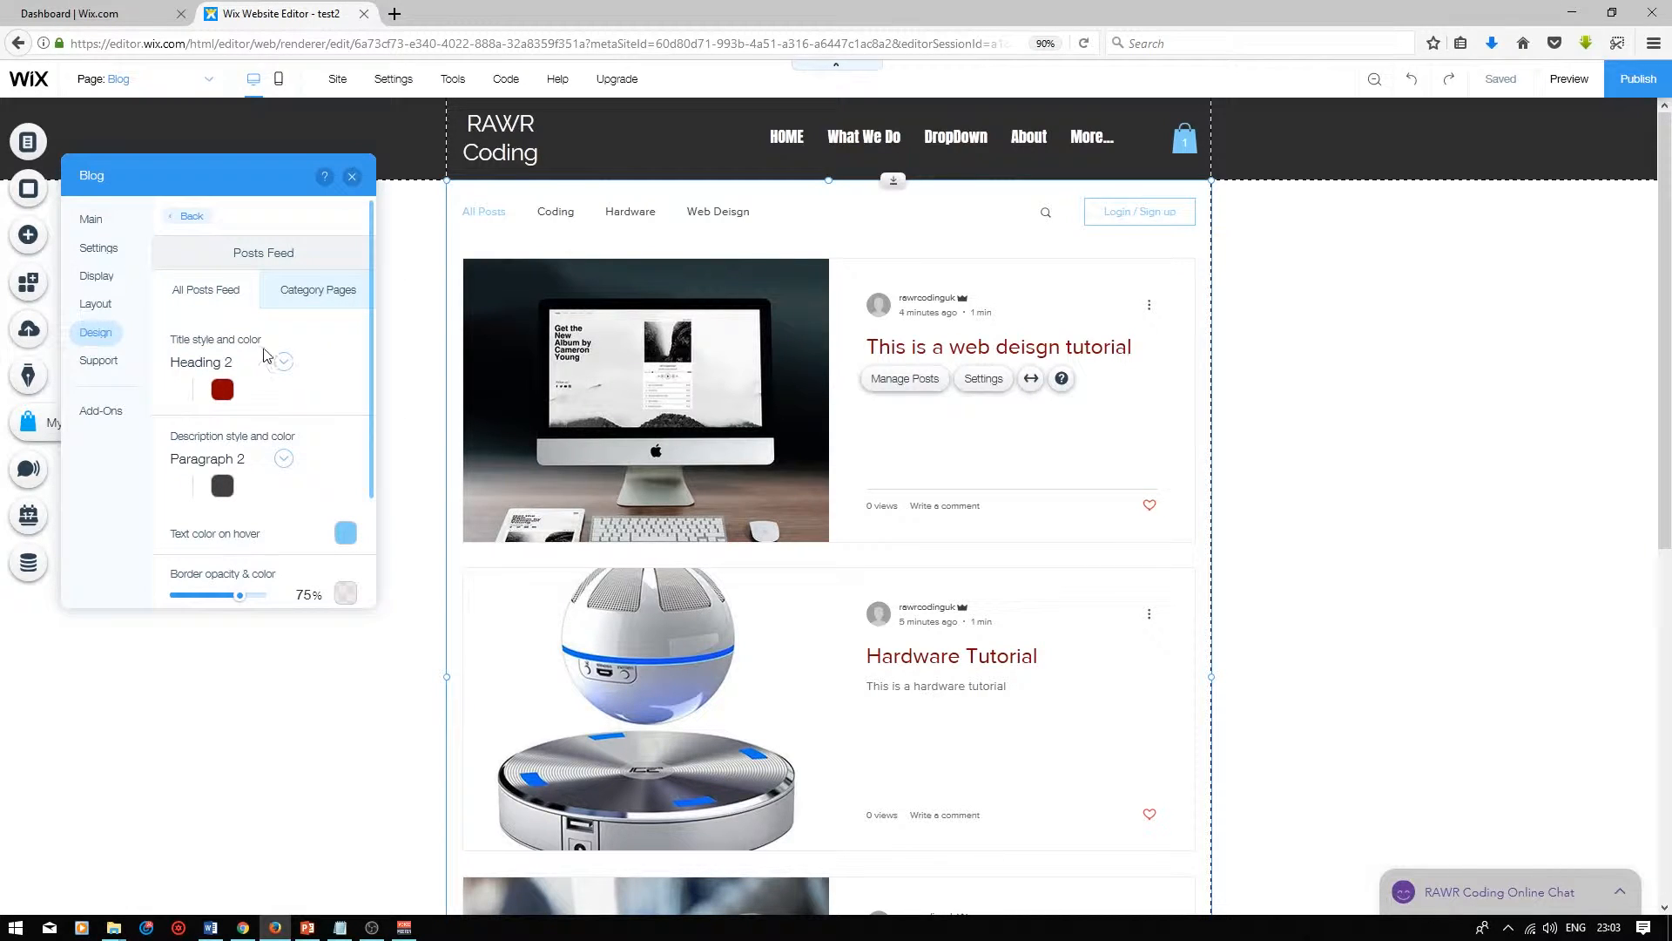
{"action": "left_click", "coordinate": [184, 216]}
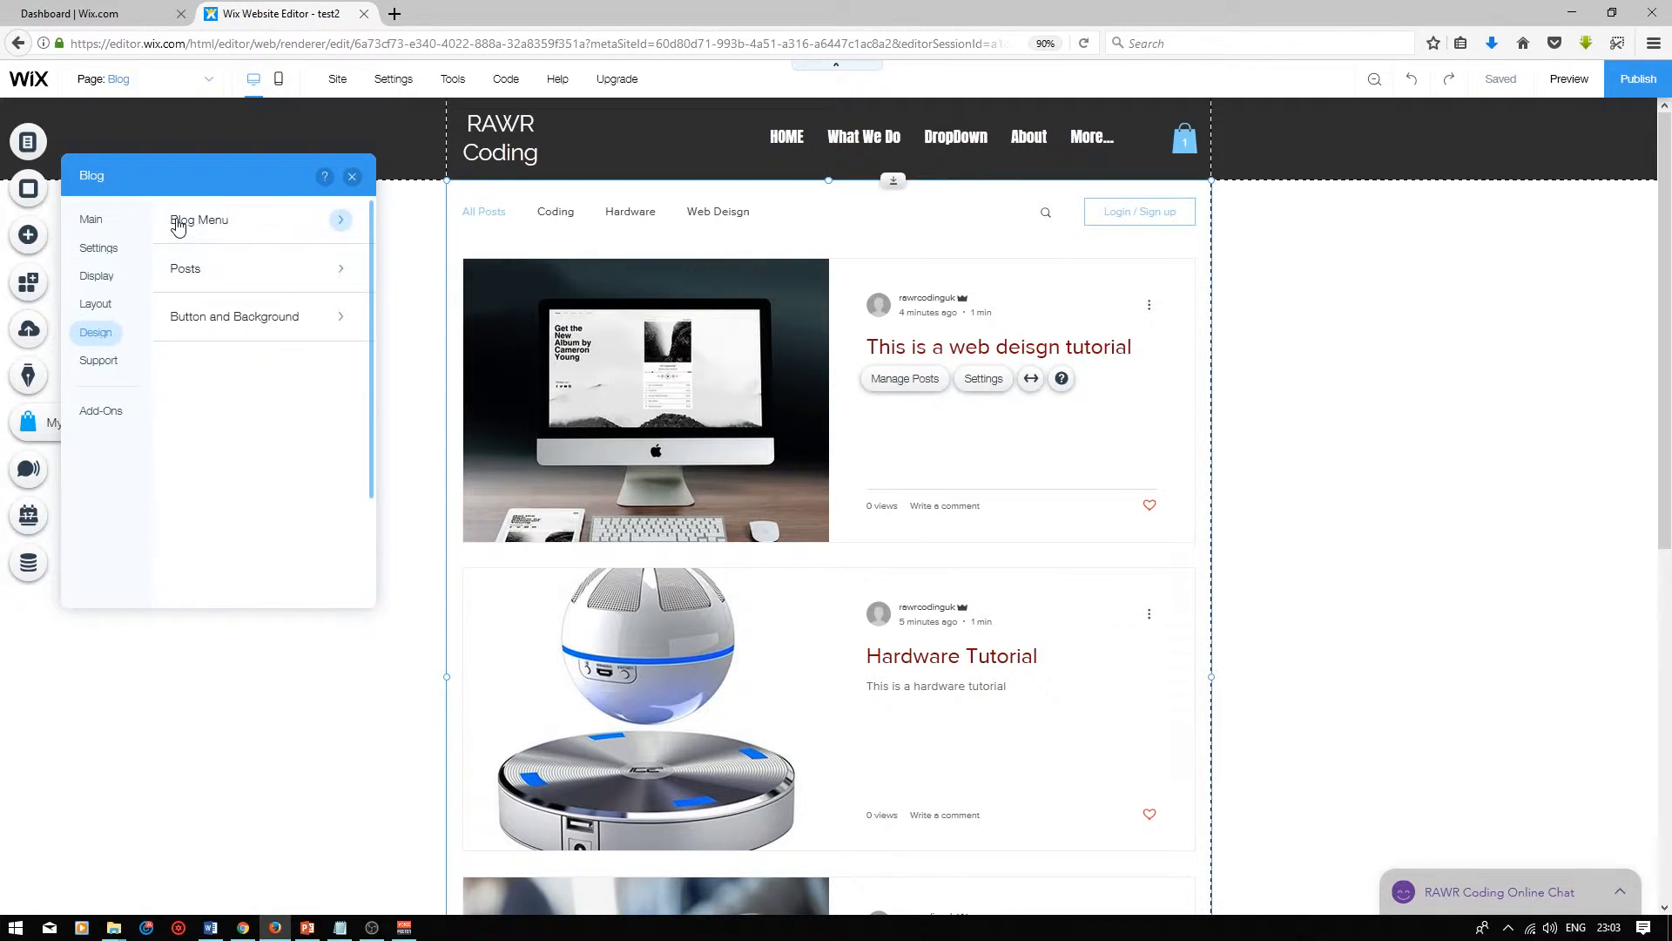
{"action": "left_click", "coordinate": [352, 179]}
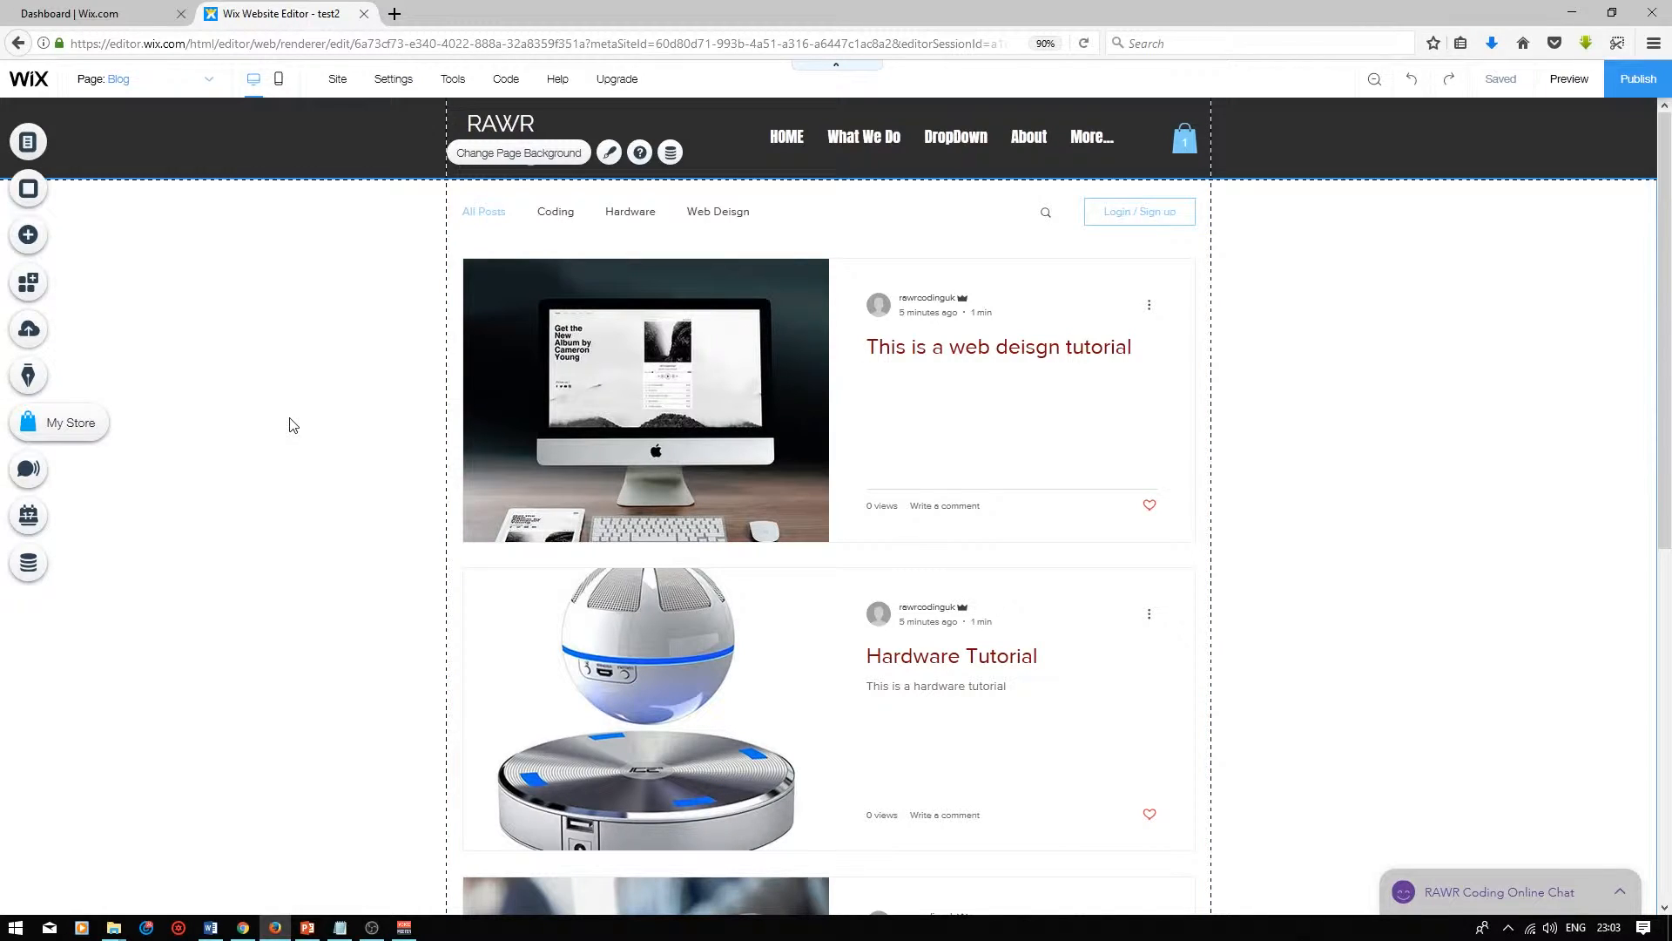